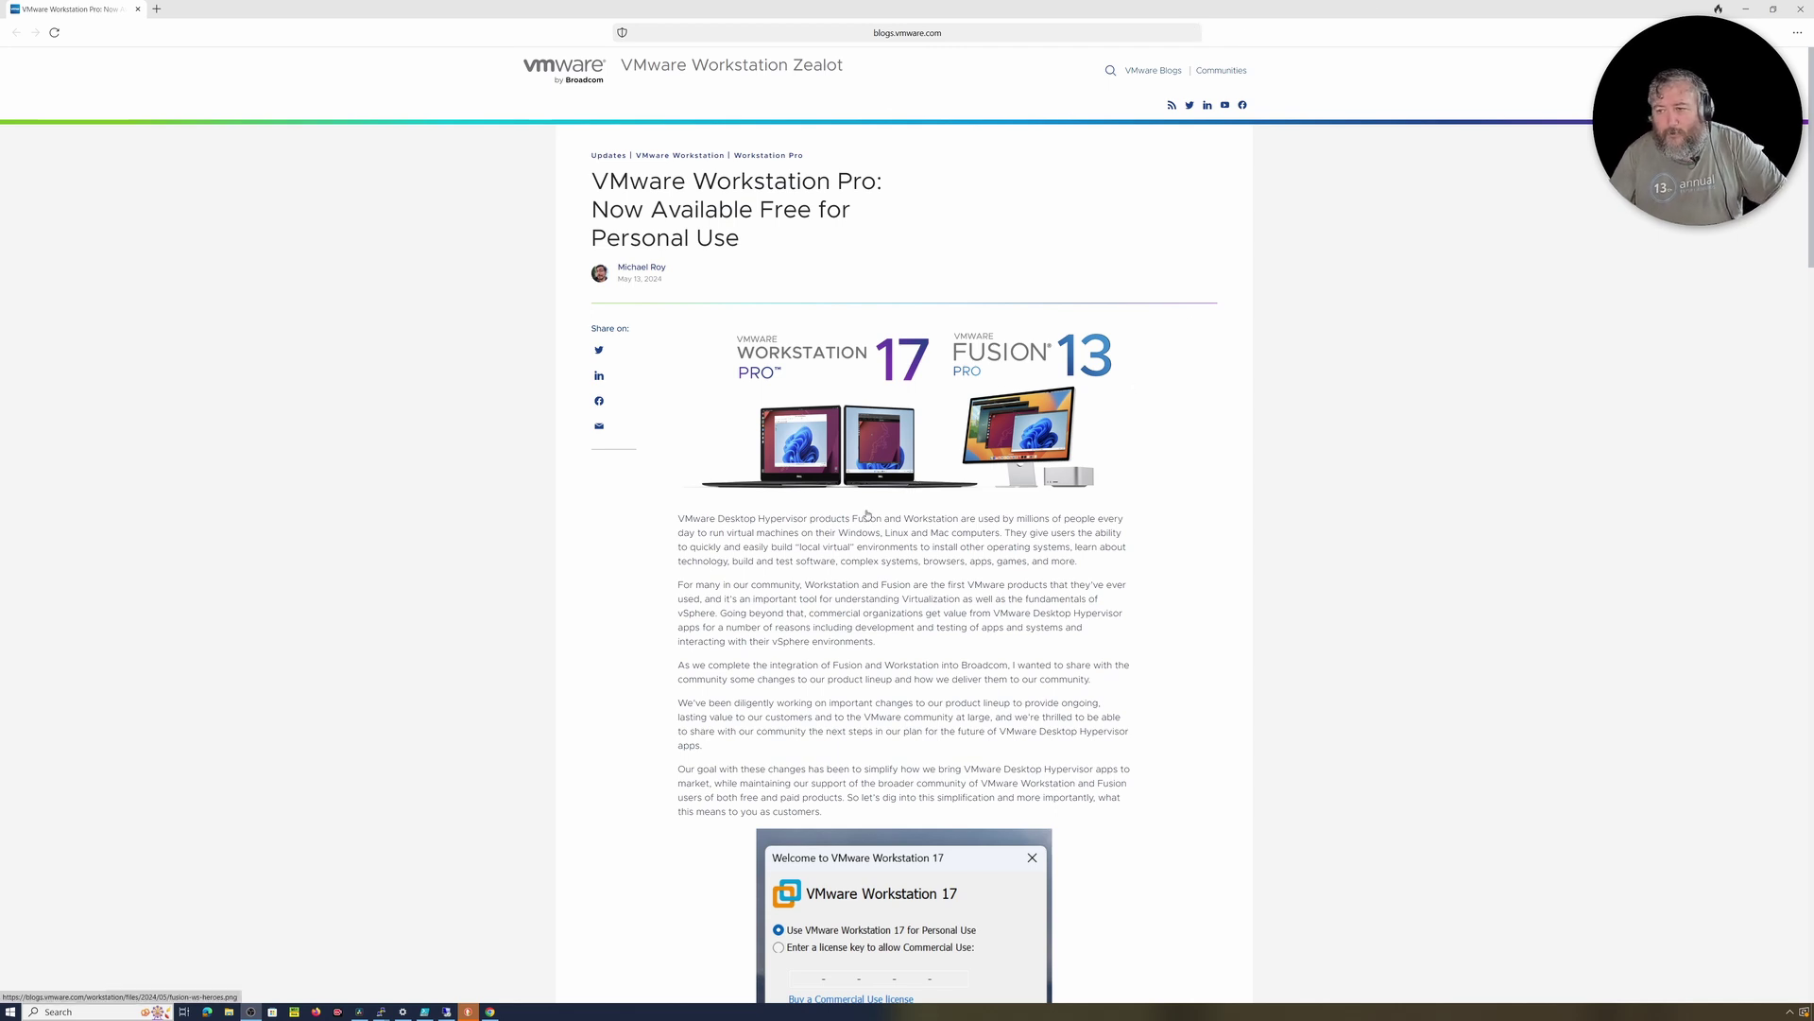
Step: Scroll the blog post down and follow its 'VMware Workstation Pro Download' link to Broadcom sign-in
scroll(652, 640, down, 3)
scroll(630, 500, down, 3)
scroll(630, 500, down, 2)
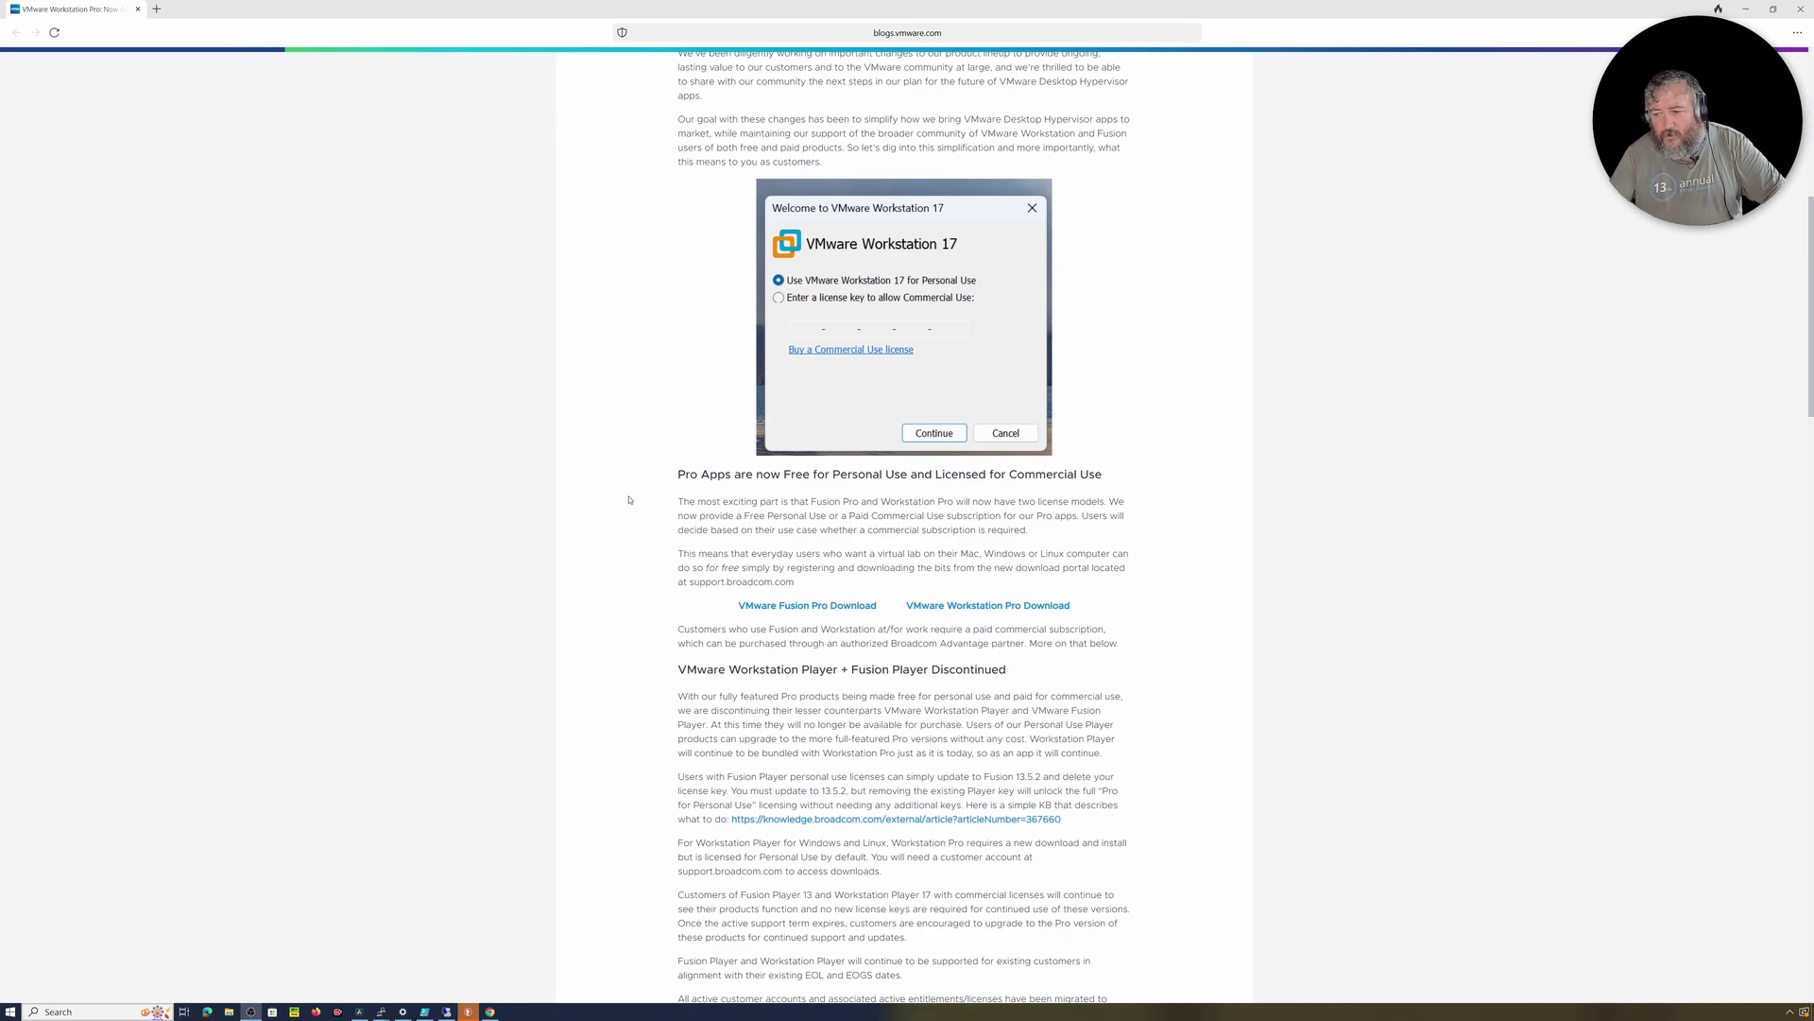
click(995, 606)
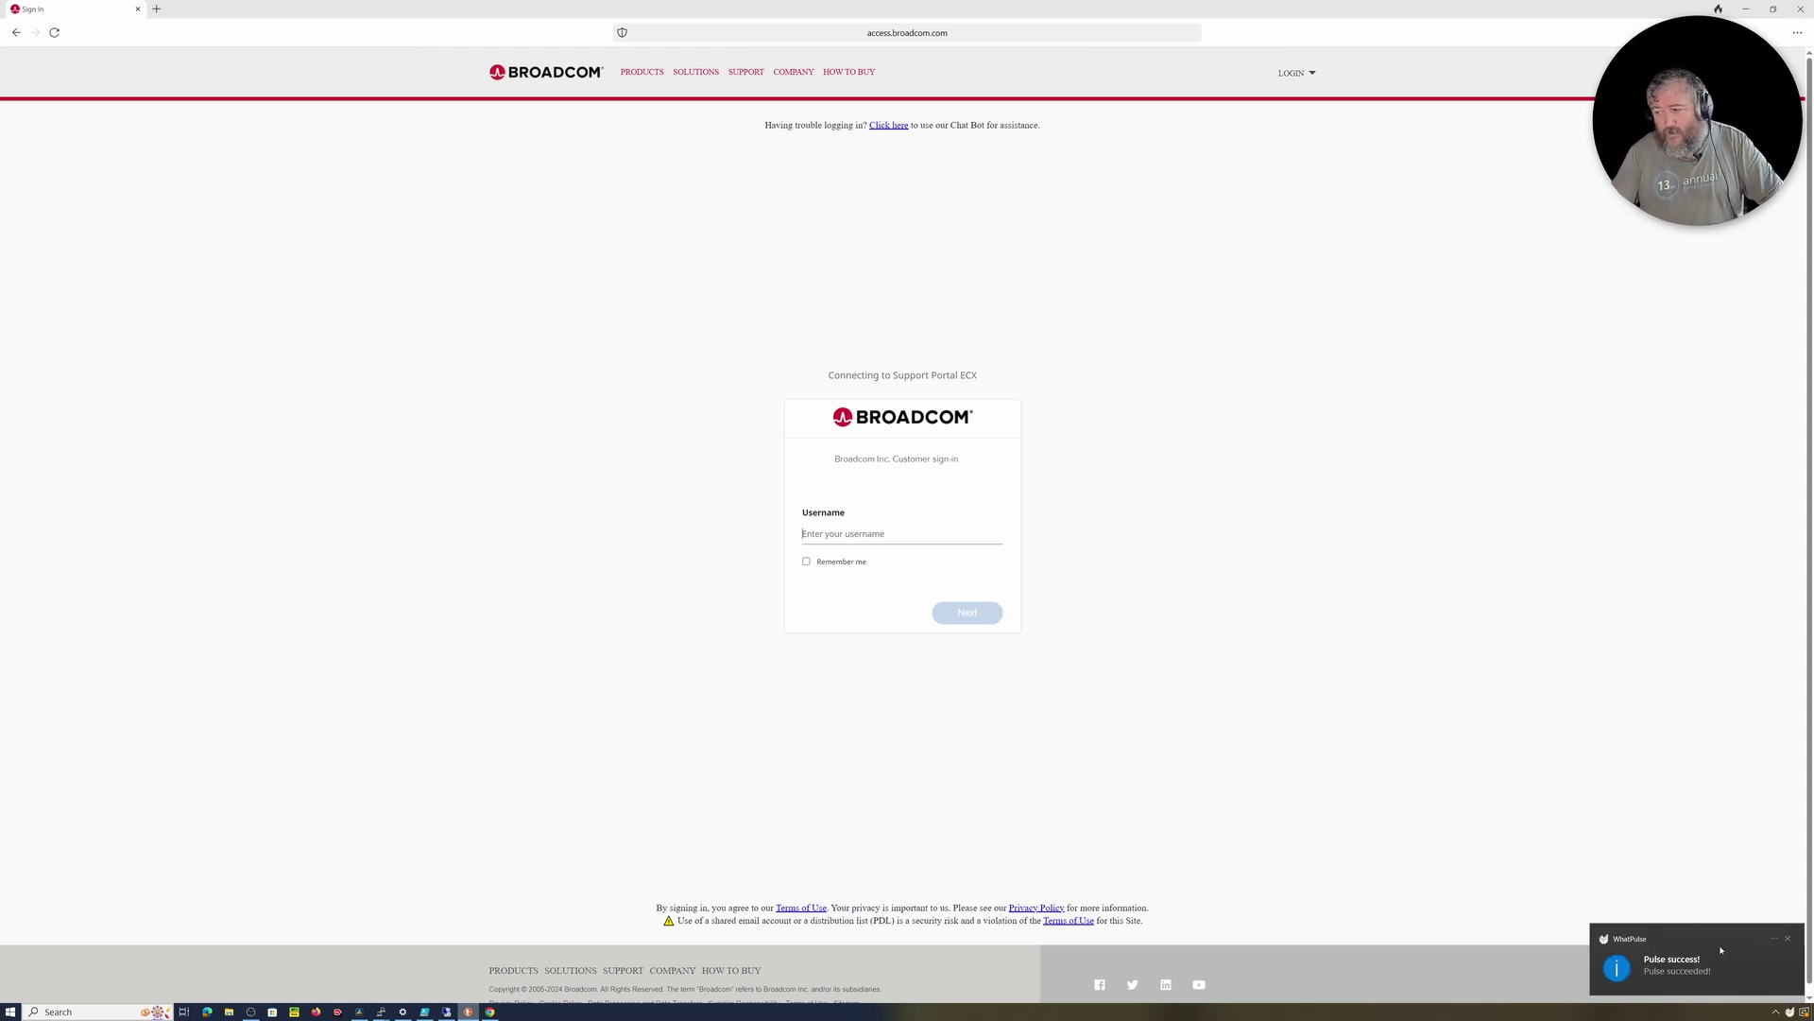
Step: Dismiss the notification and choose REGISTER from the LOGIN menu to open User Registration
click(1787, 940)
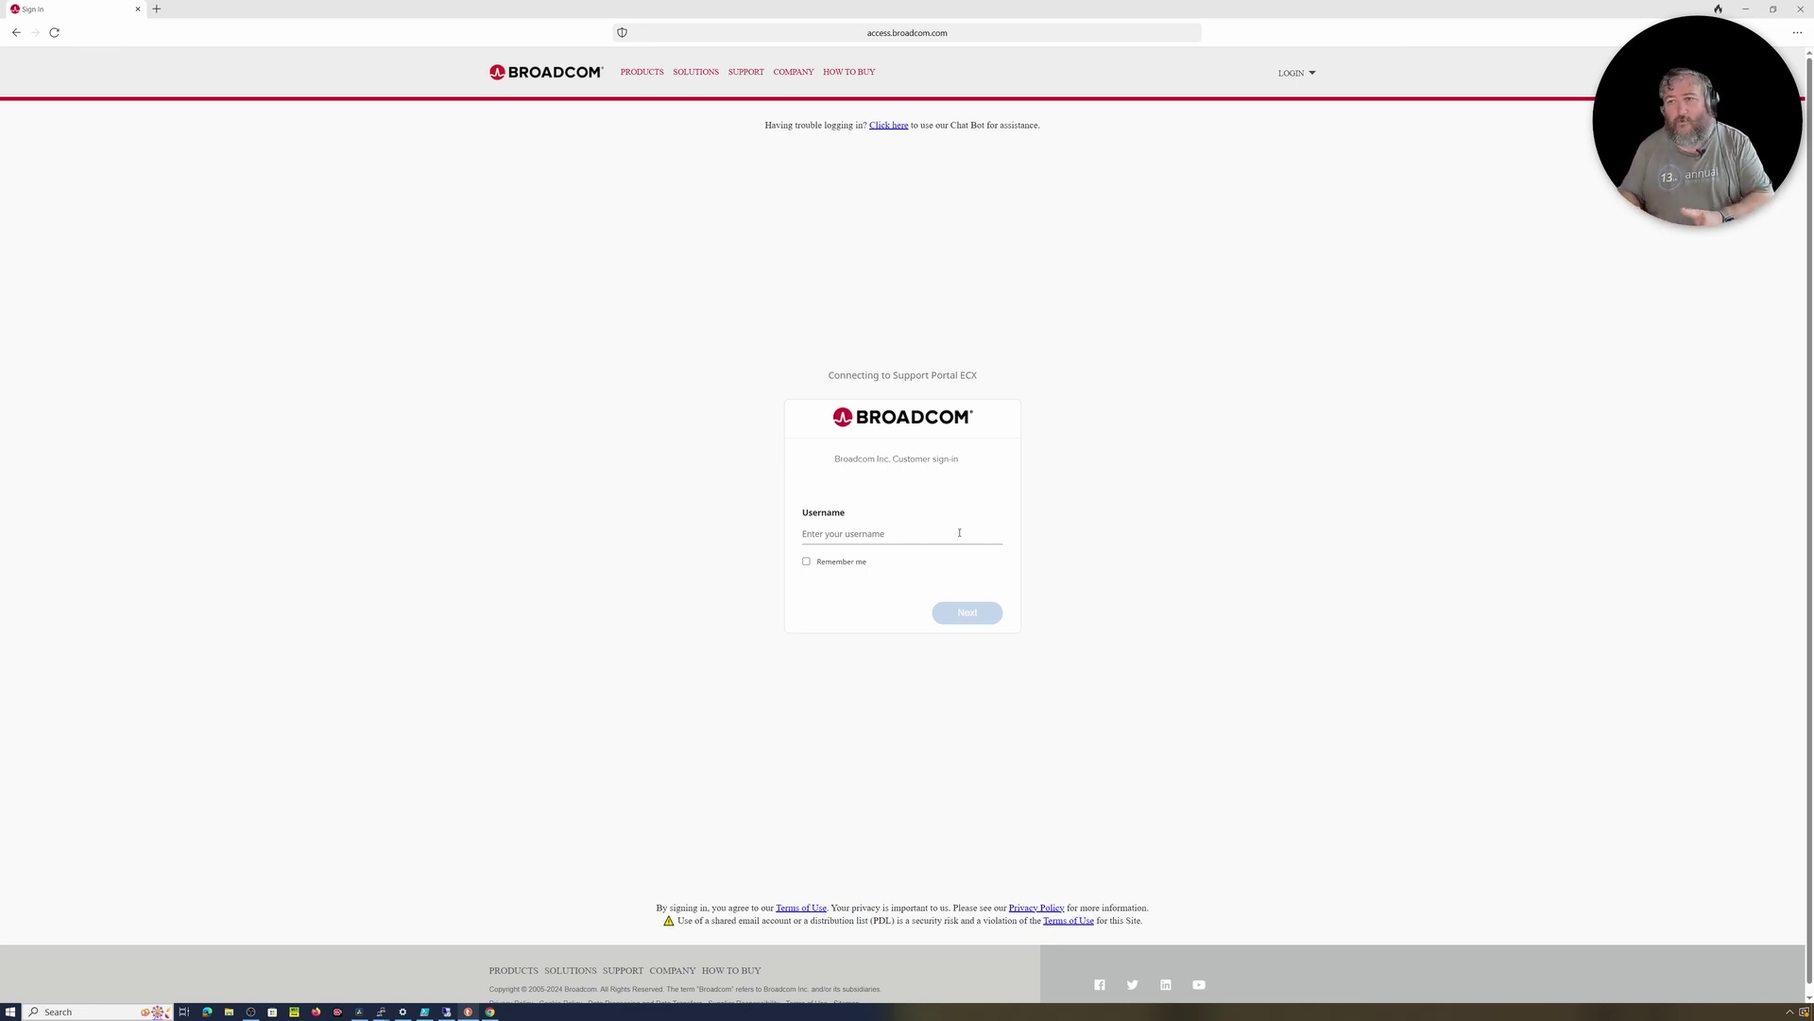
click(1296, 73)
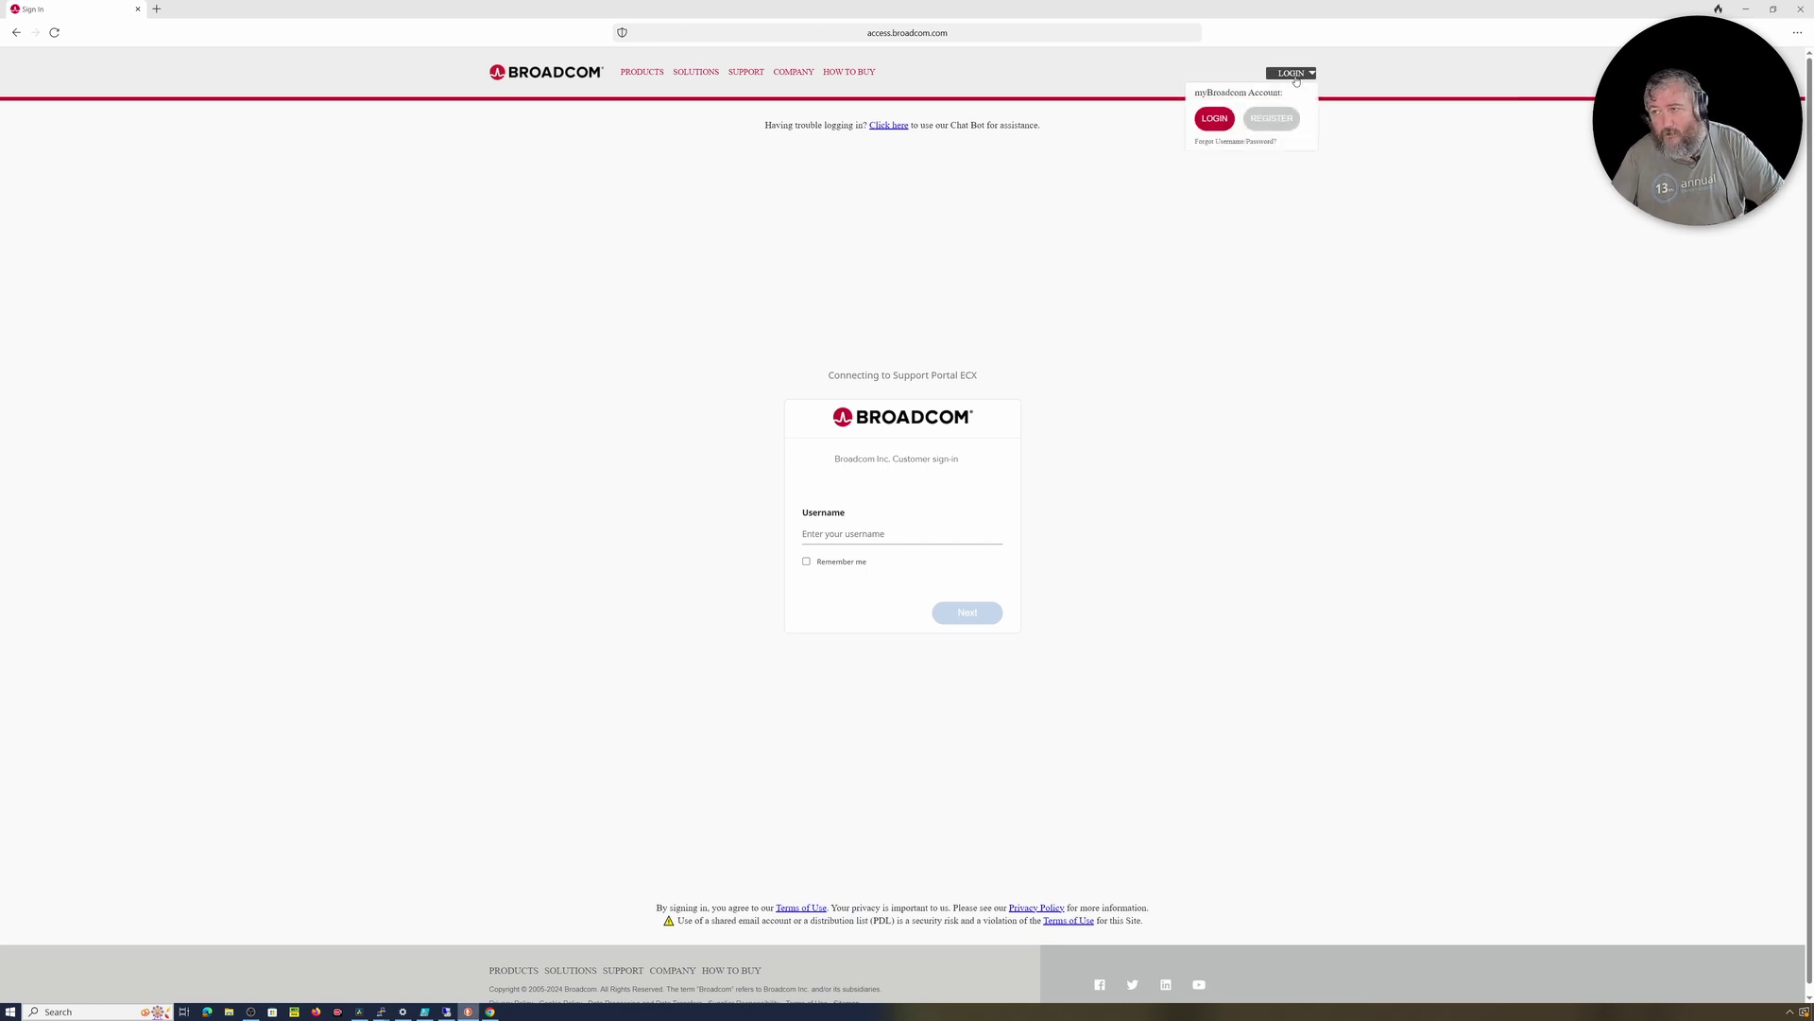
click(1284, 120)
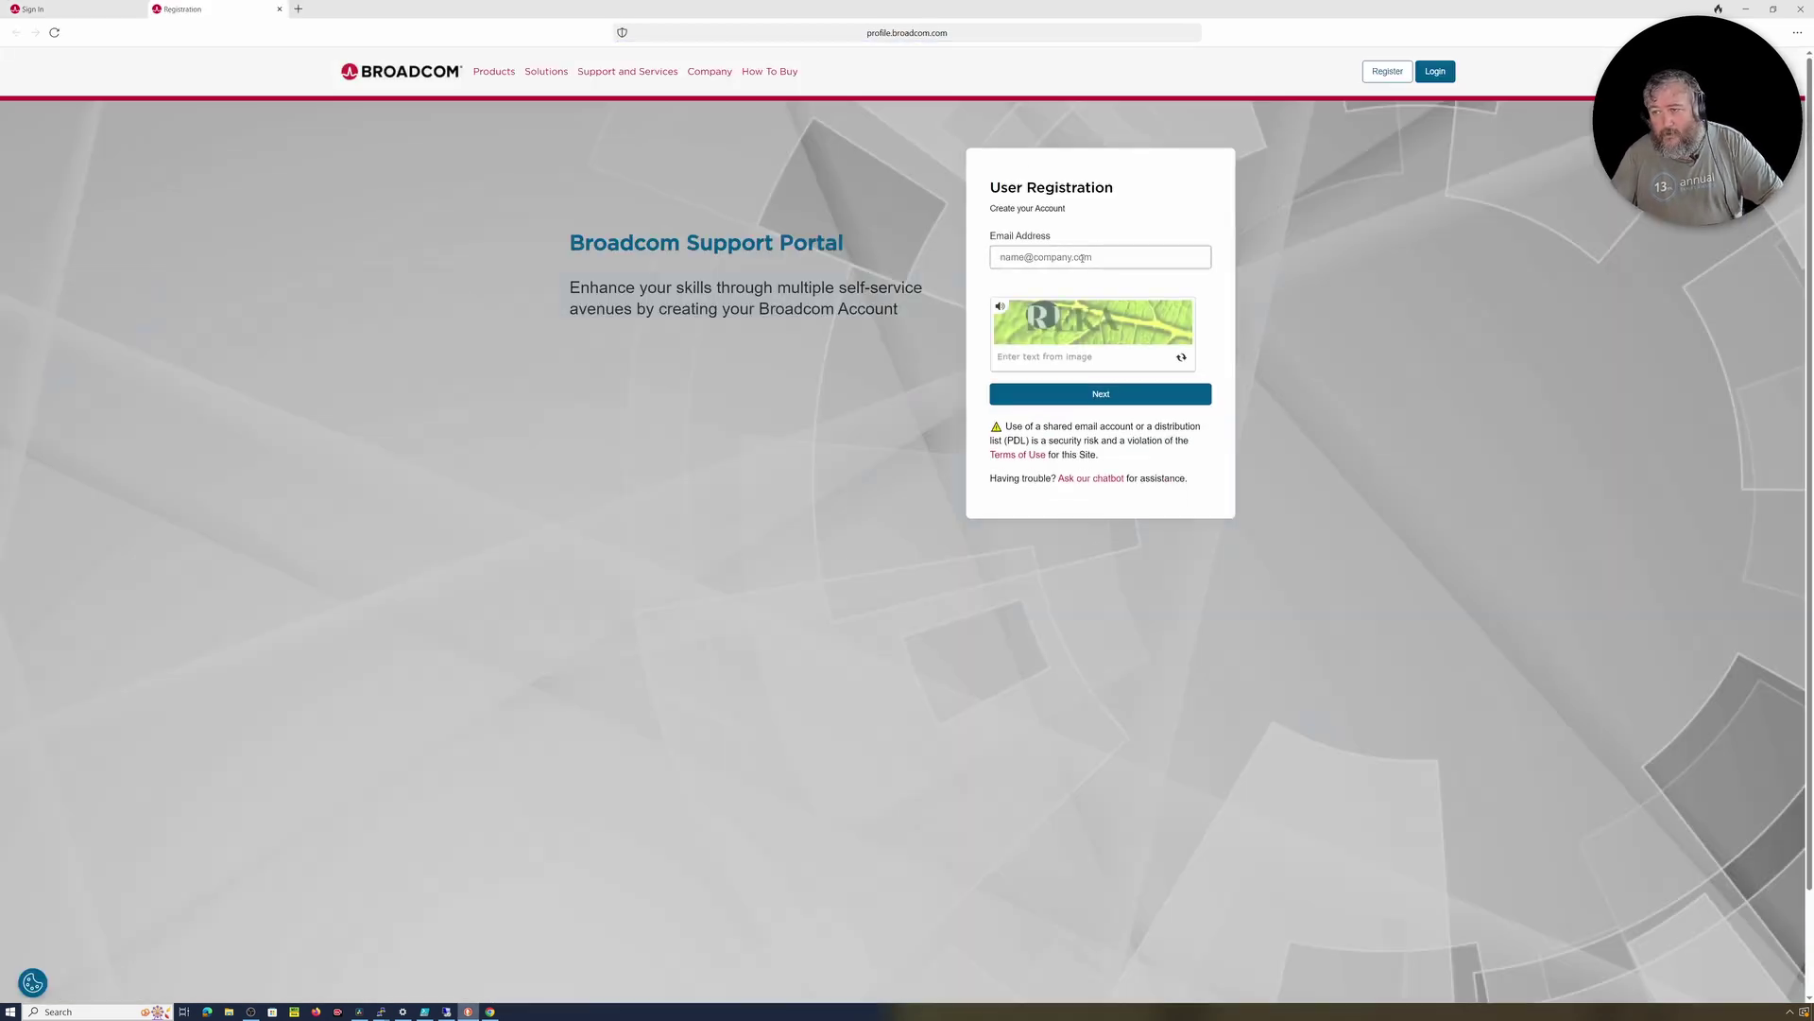
Step: Paste the e-mail address, enter the captcha text, and submit with Next
click(1093, 257)
key(ctrl+v)
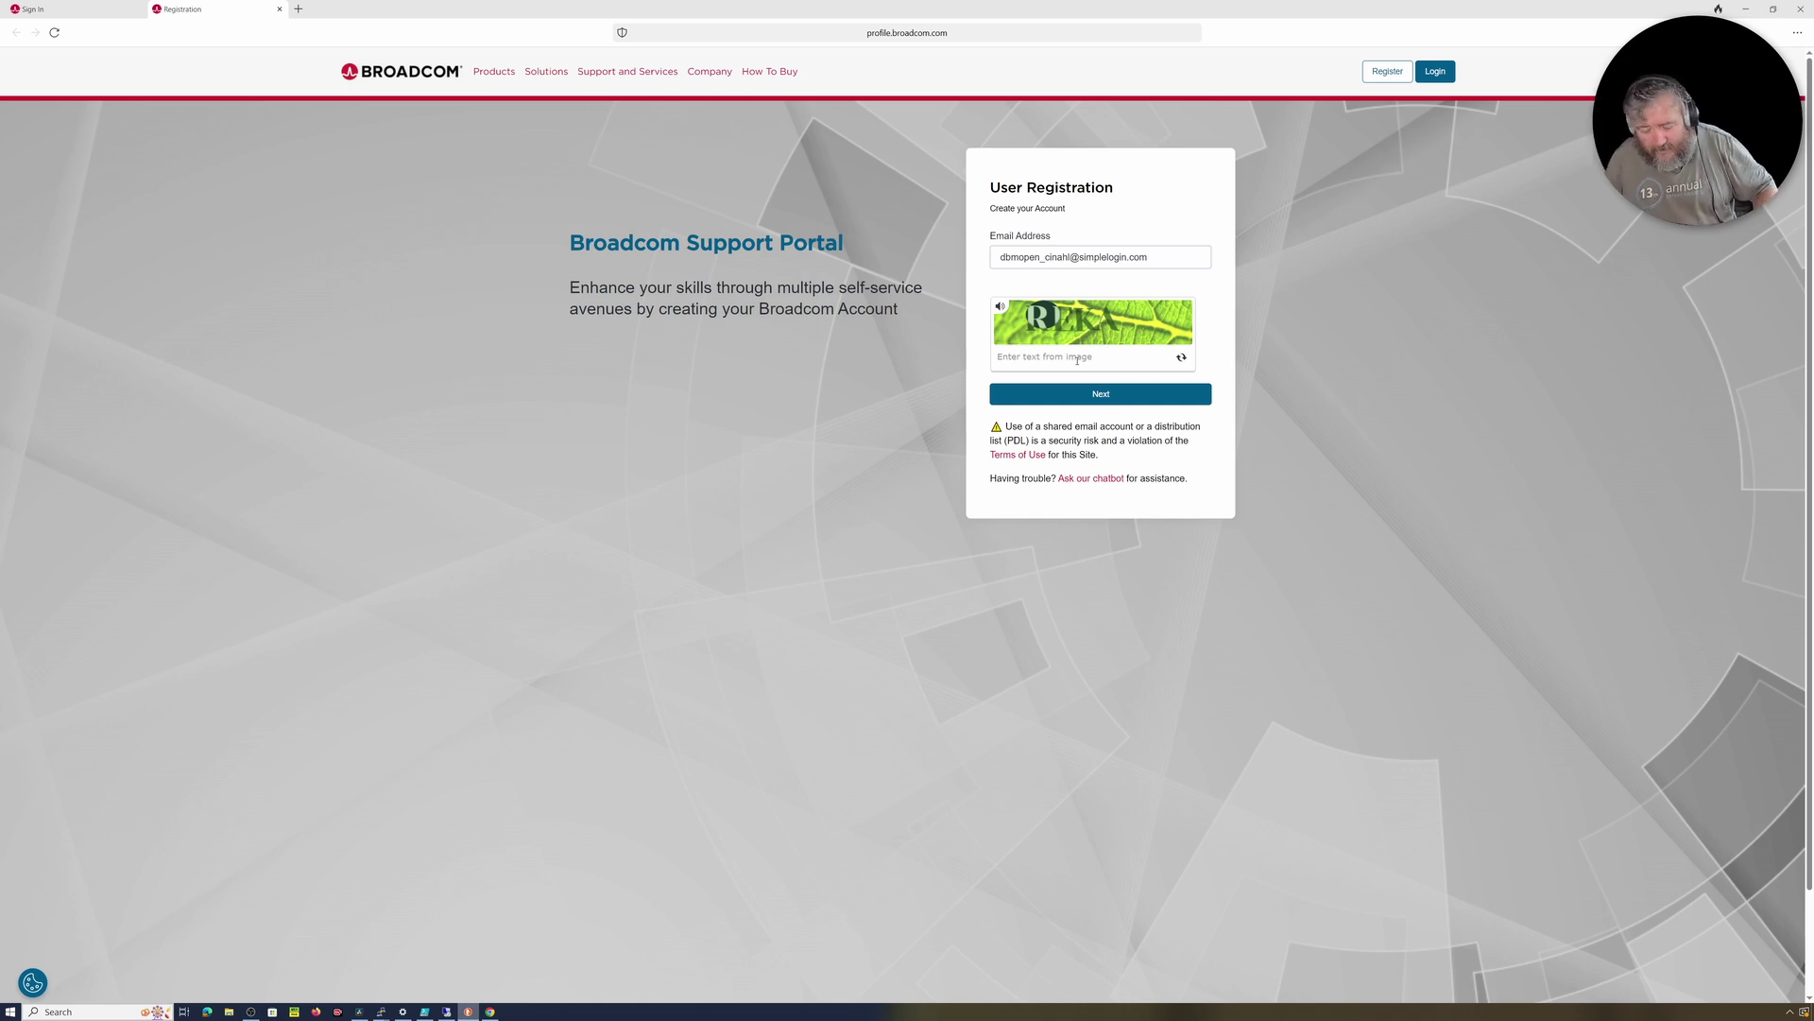
text(R)
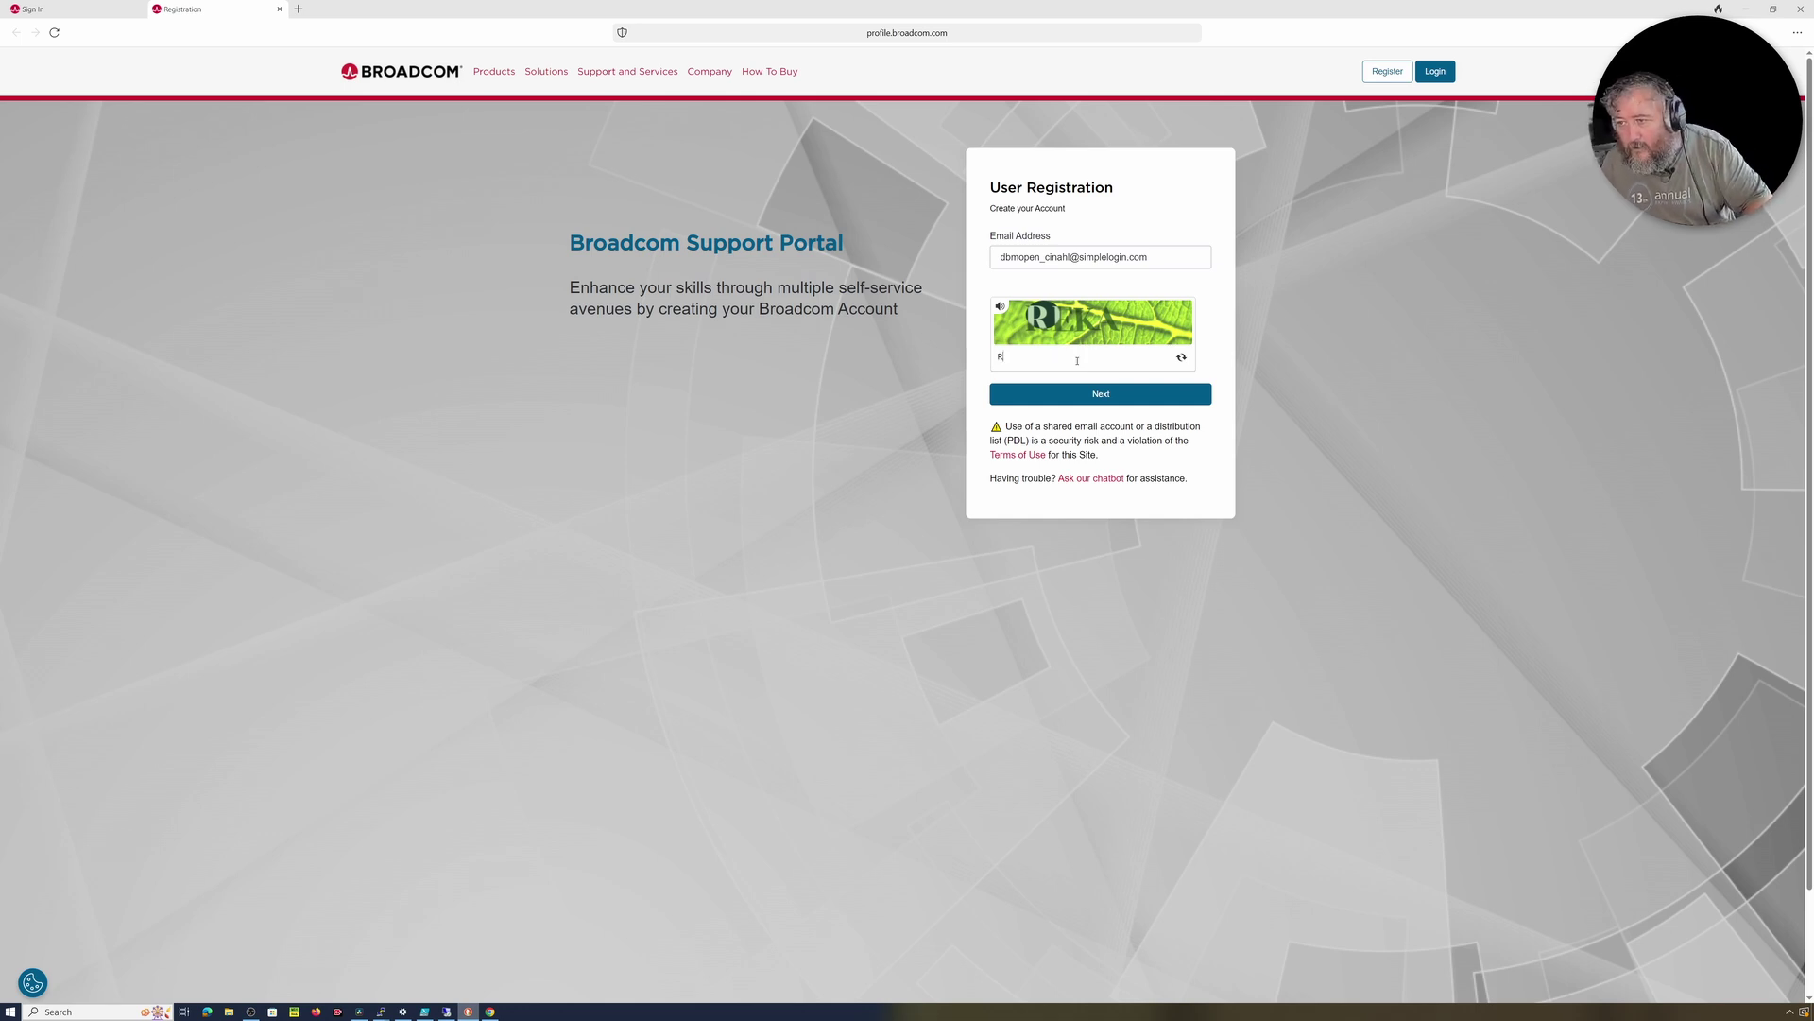
text(EKA)
click(1093, 402)
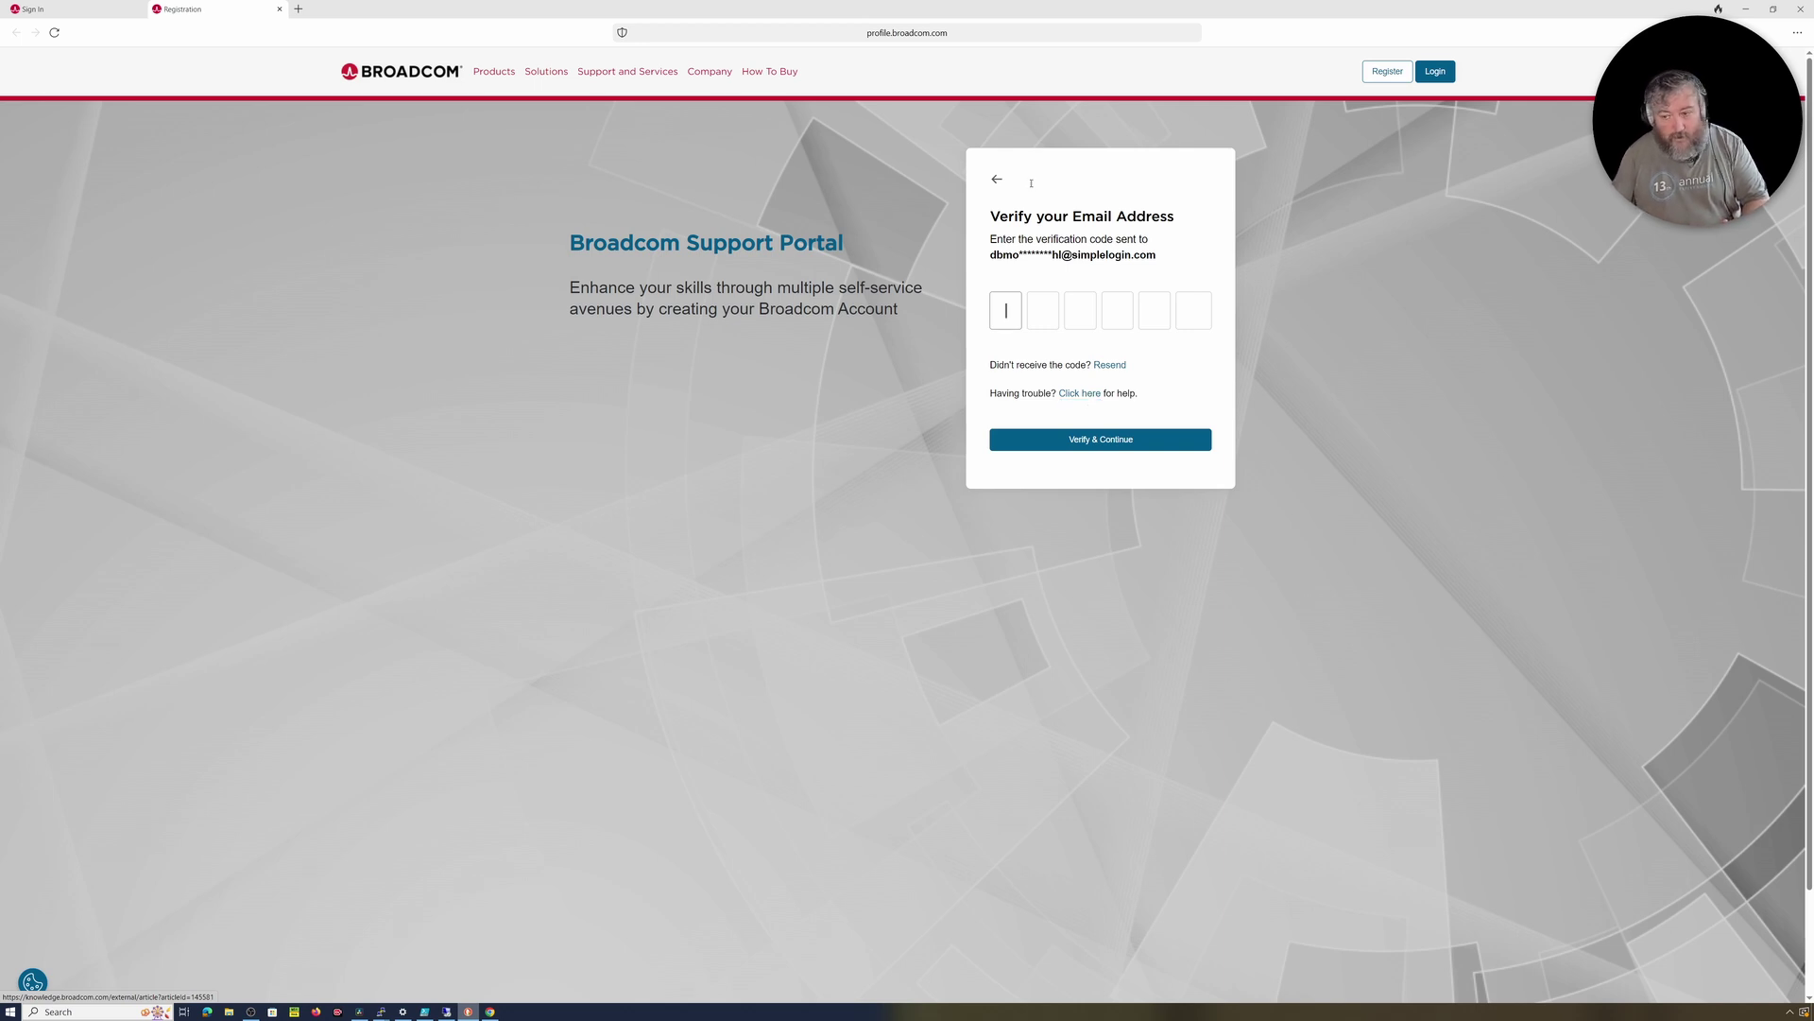
Step: Resend the code, enter the emailed six-digit verification code, and choose Verify & Continue
click(1113, 366)
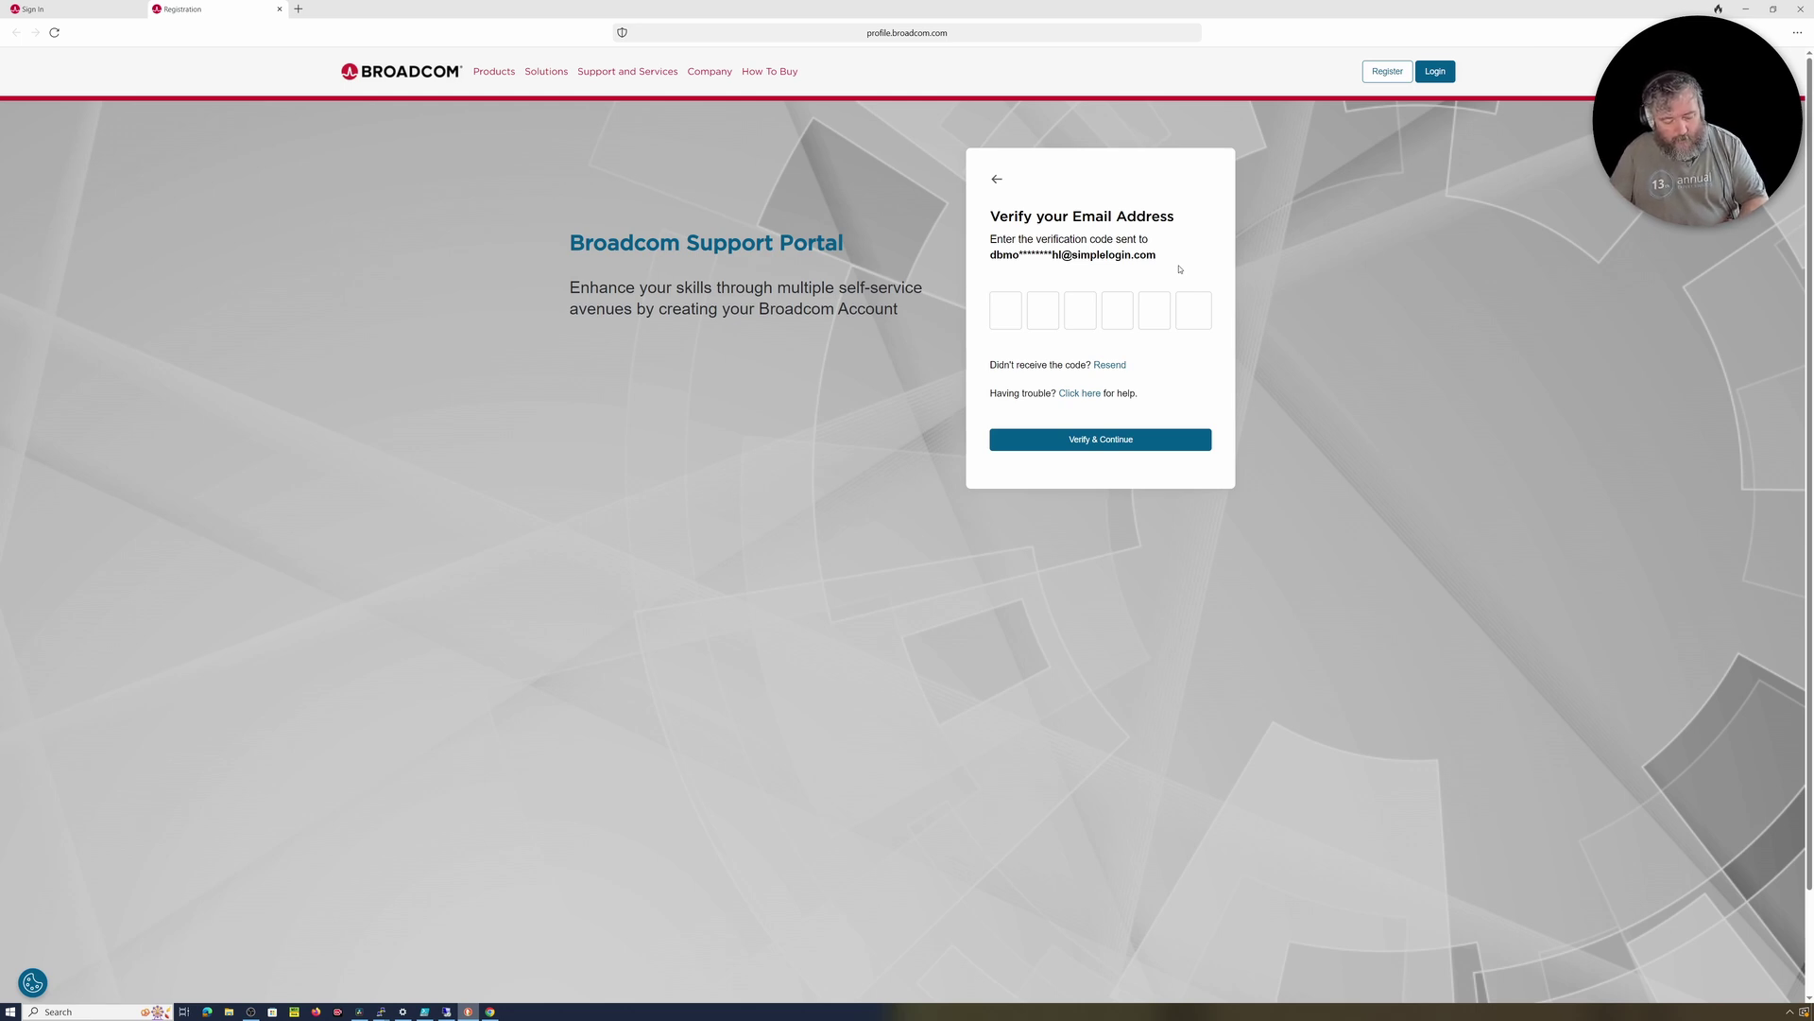
click(1006, 309)
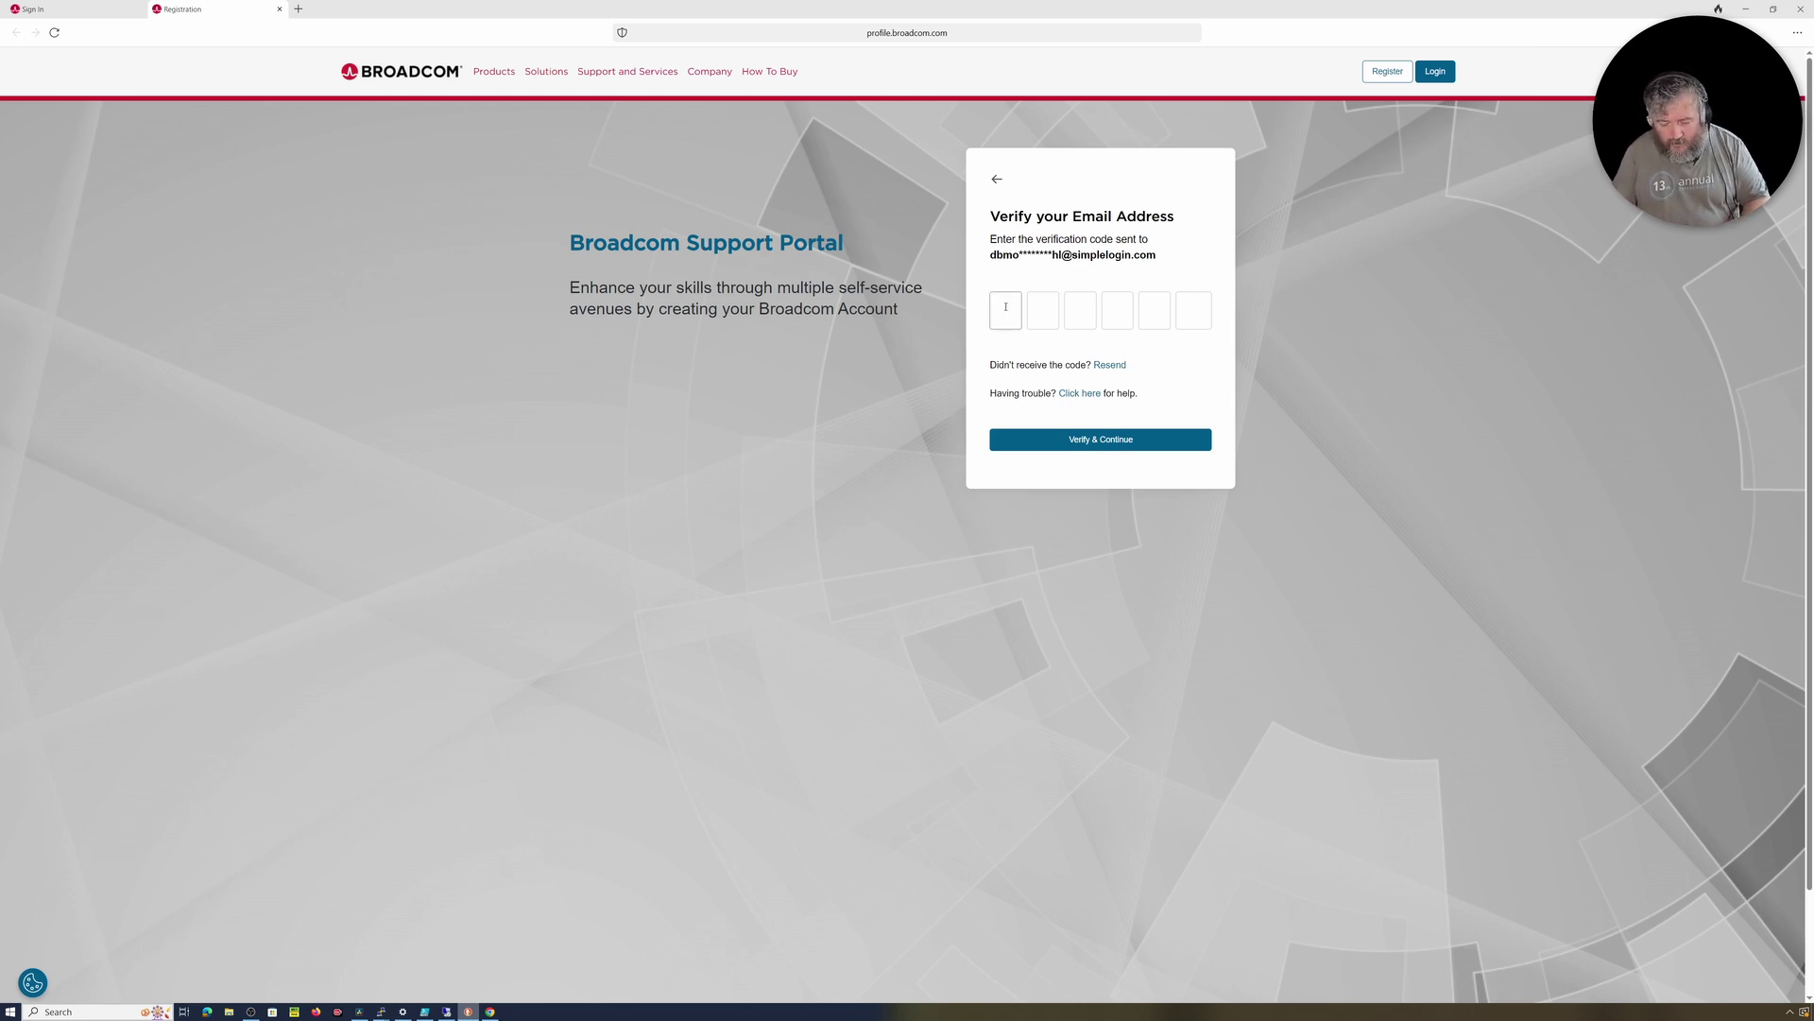
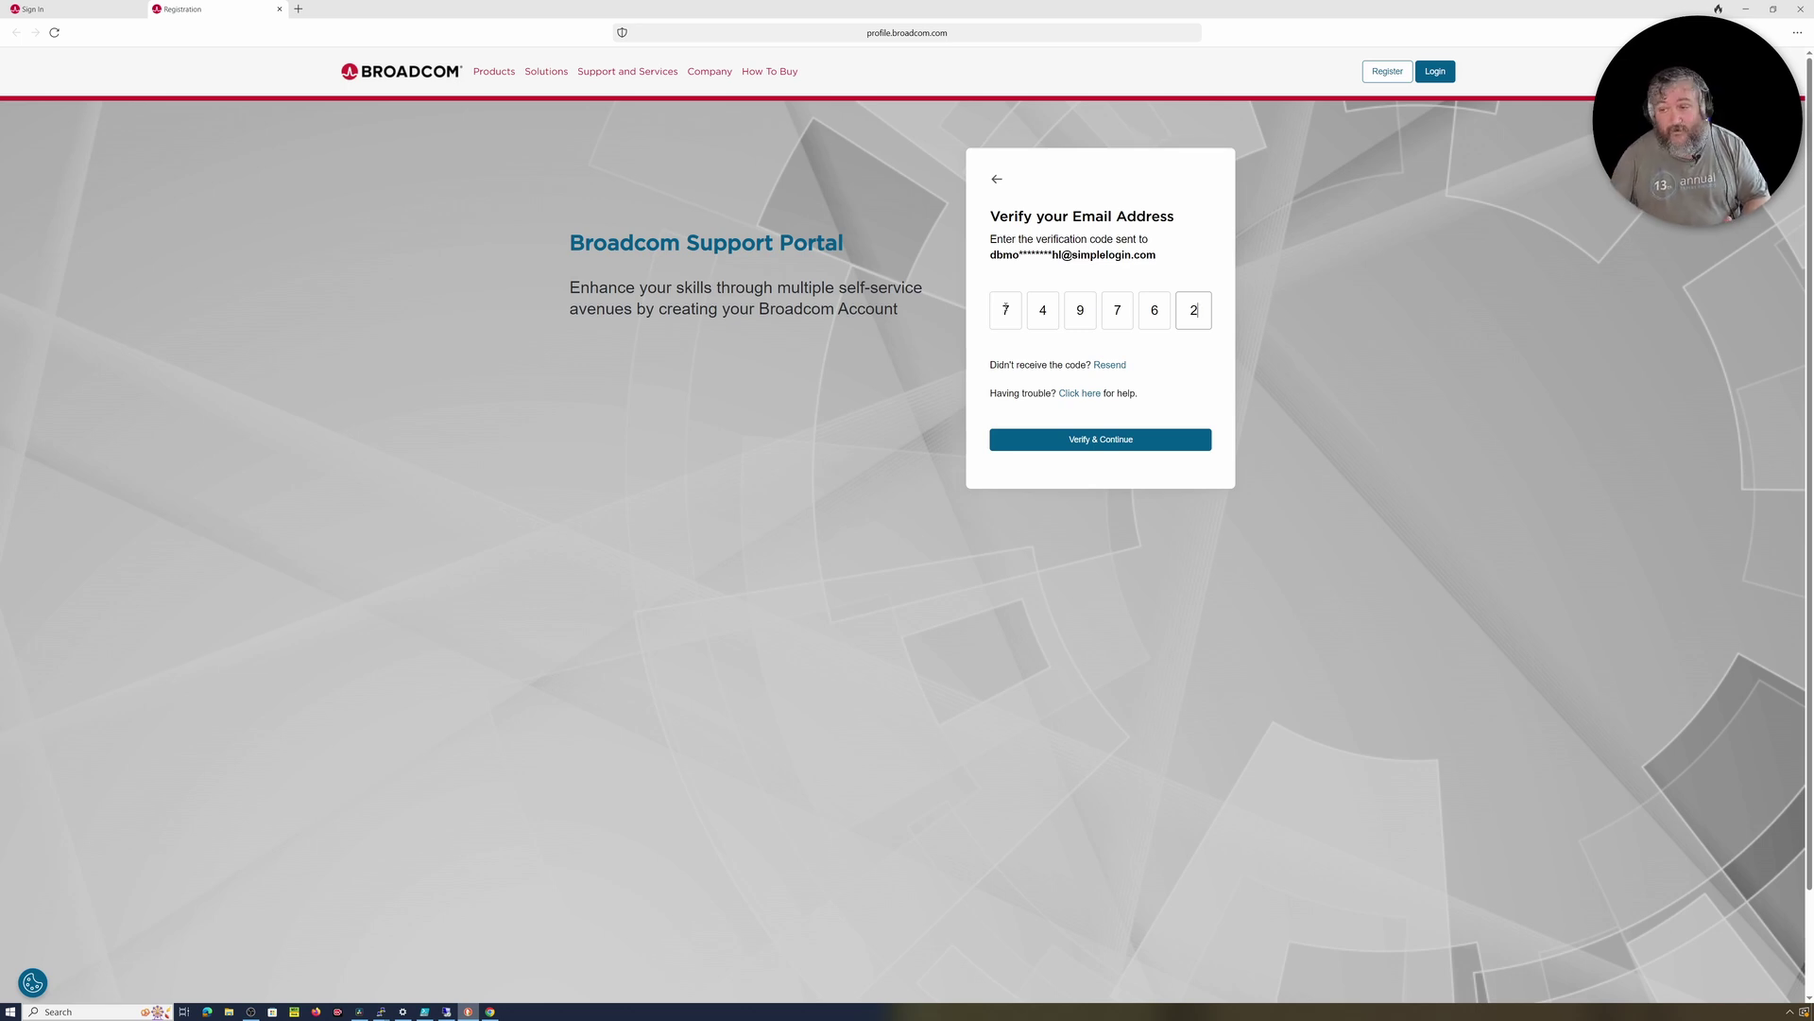
click(1113, 446)
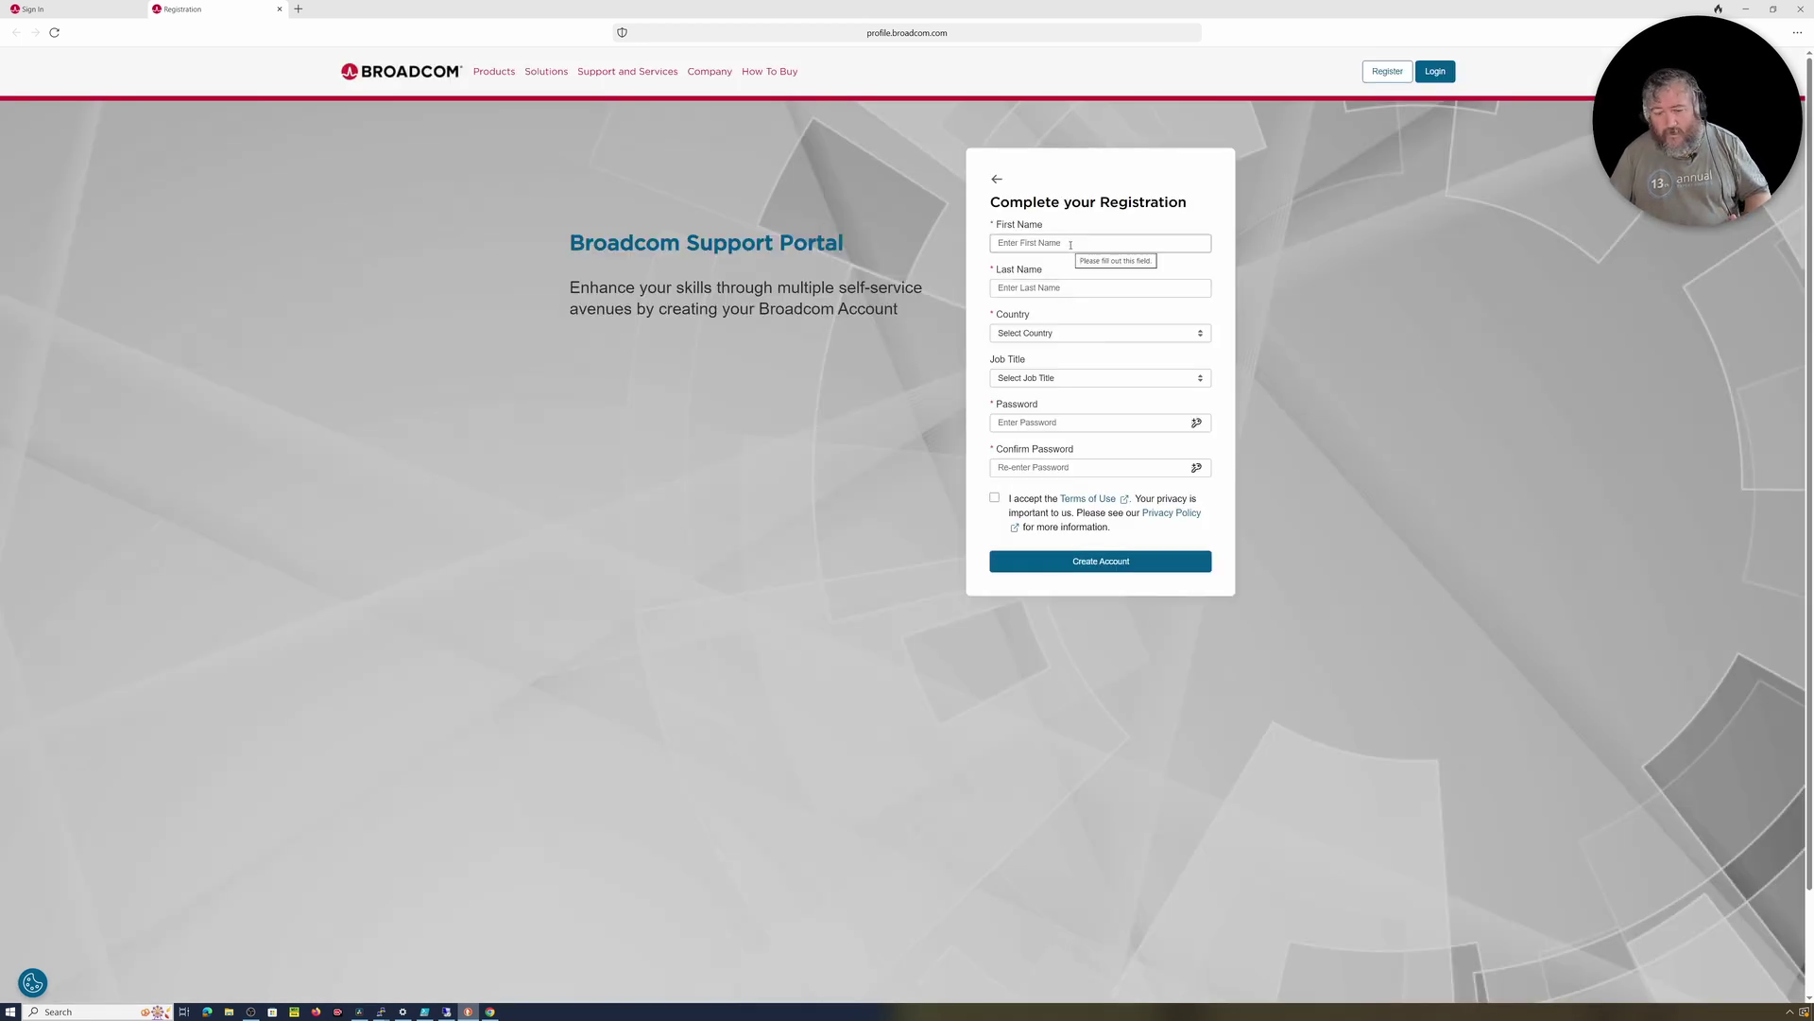
Step: Enter the user's first and last name in the registration form
click(1070, 245)
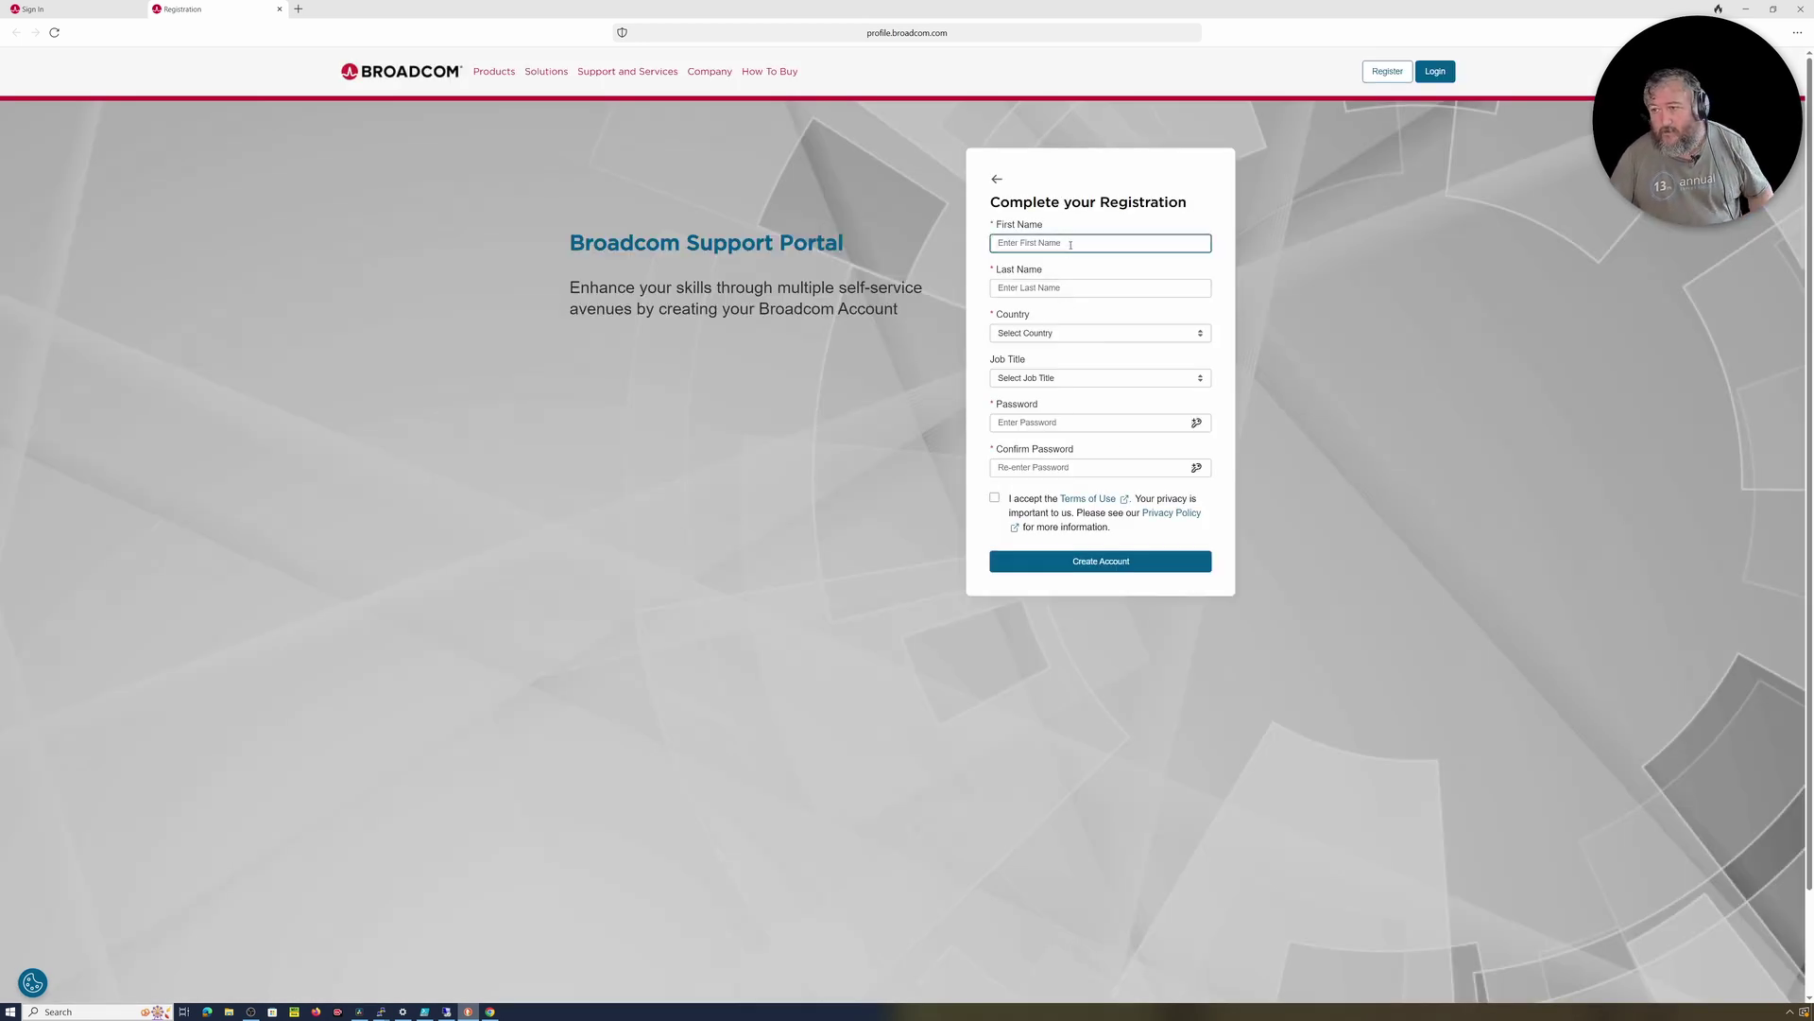
key(Tab)
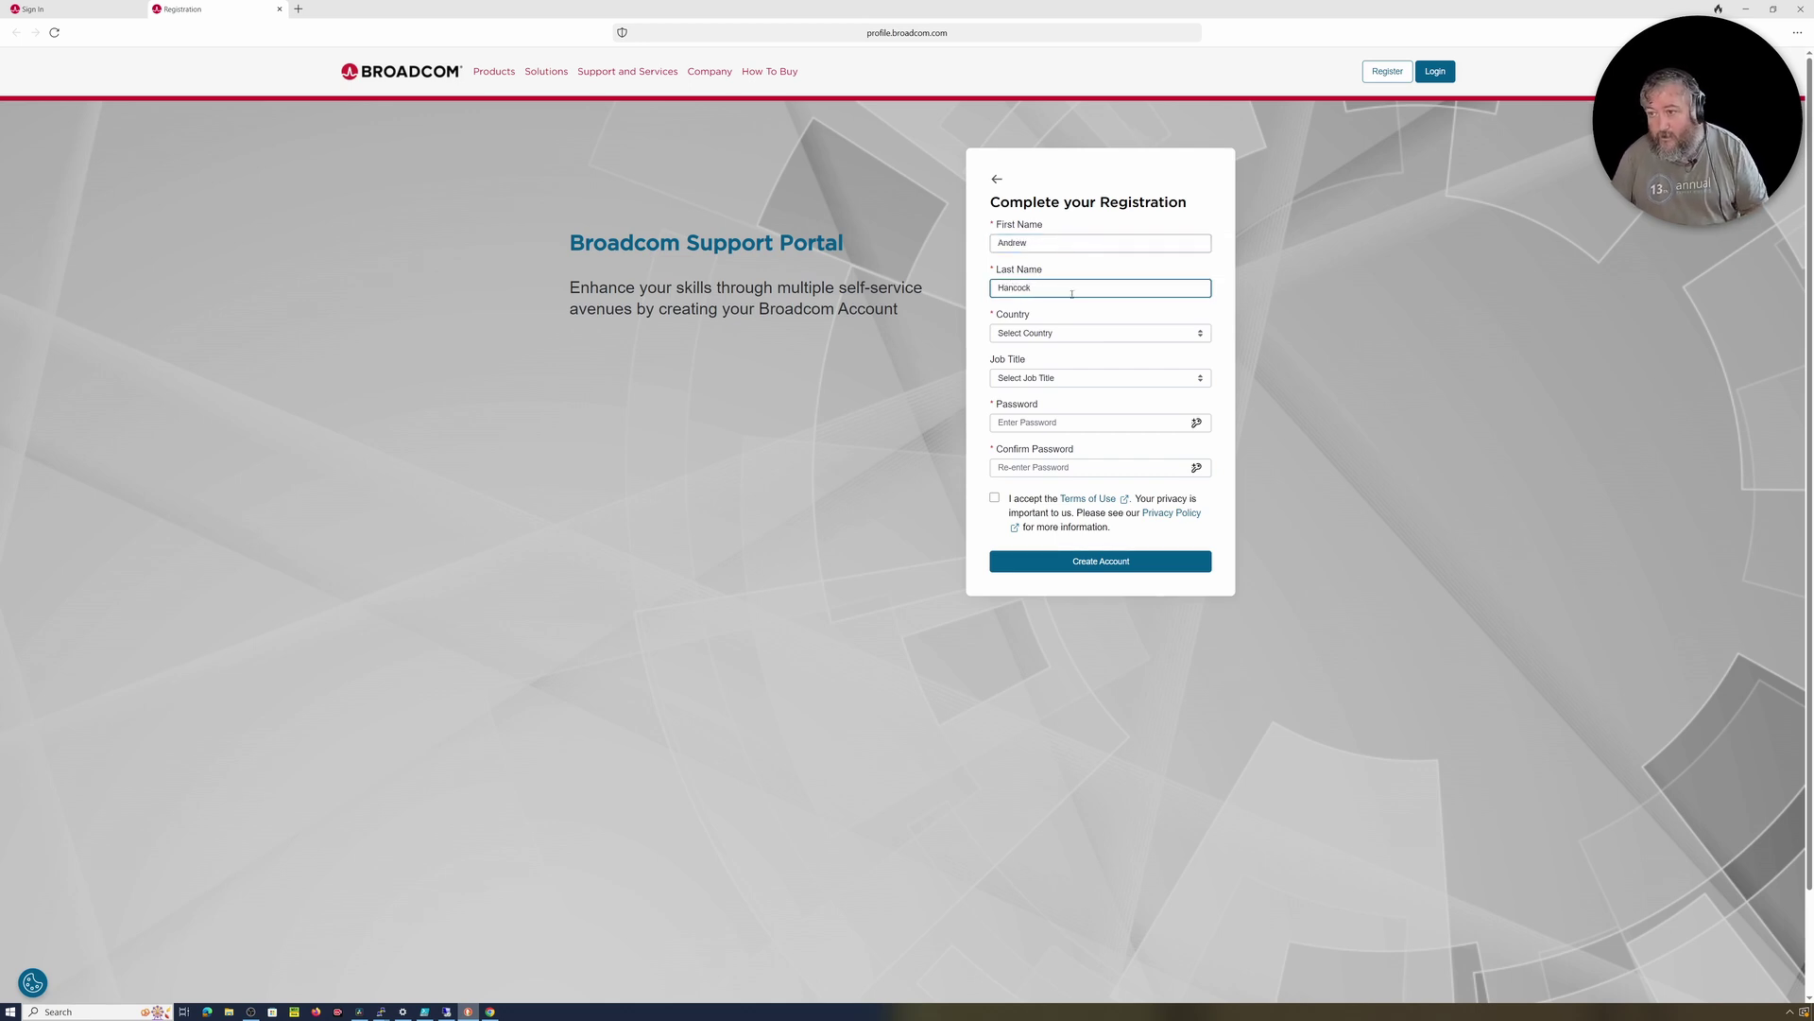
Step: Set Country to United Kingdom and Job Title to Other
click(1061, 343)
scroll(1082, 626, down, 1)
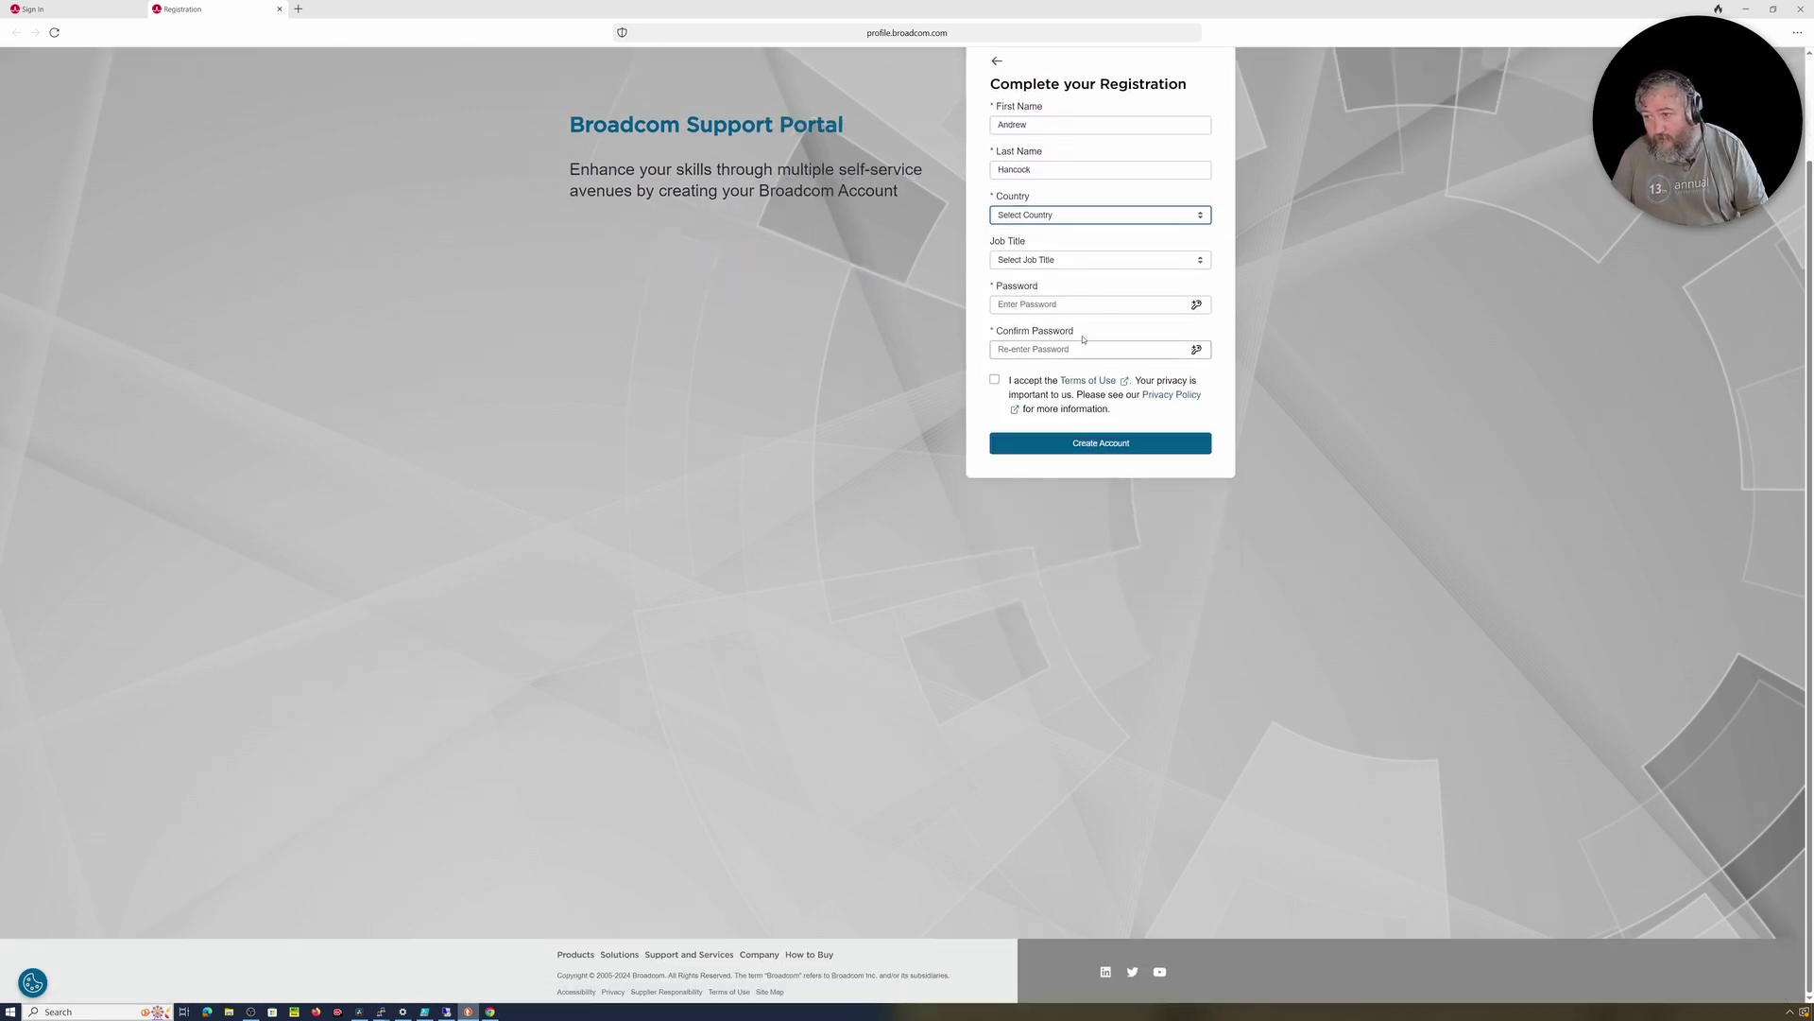
scroll(1082, 625, up, 1)
click(1082, 352)
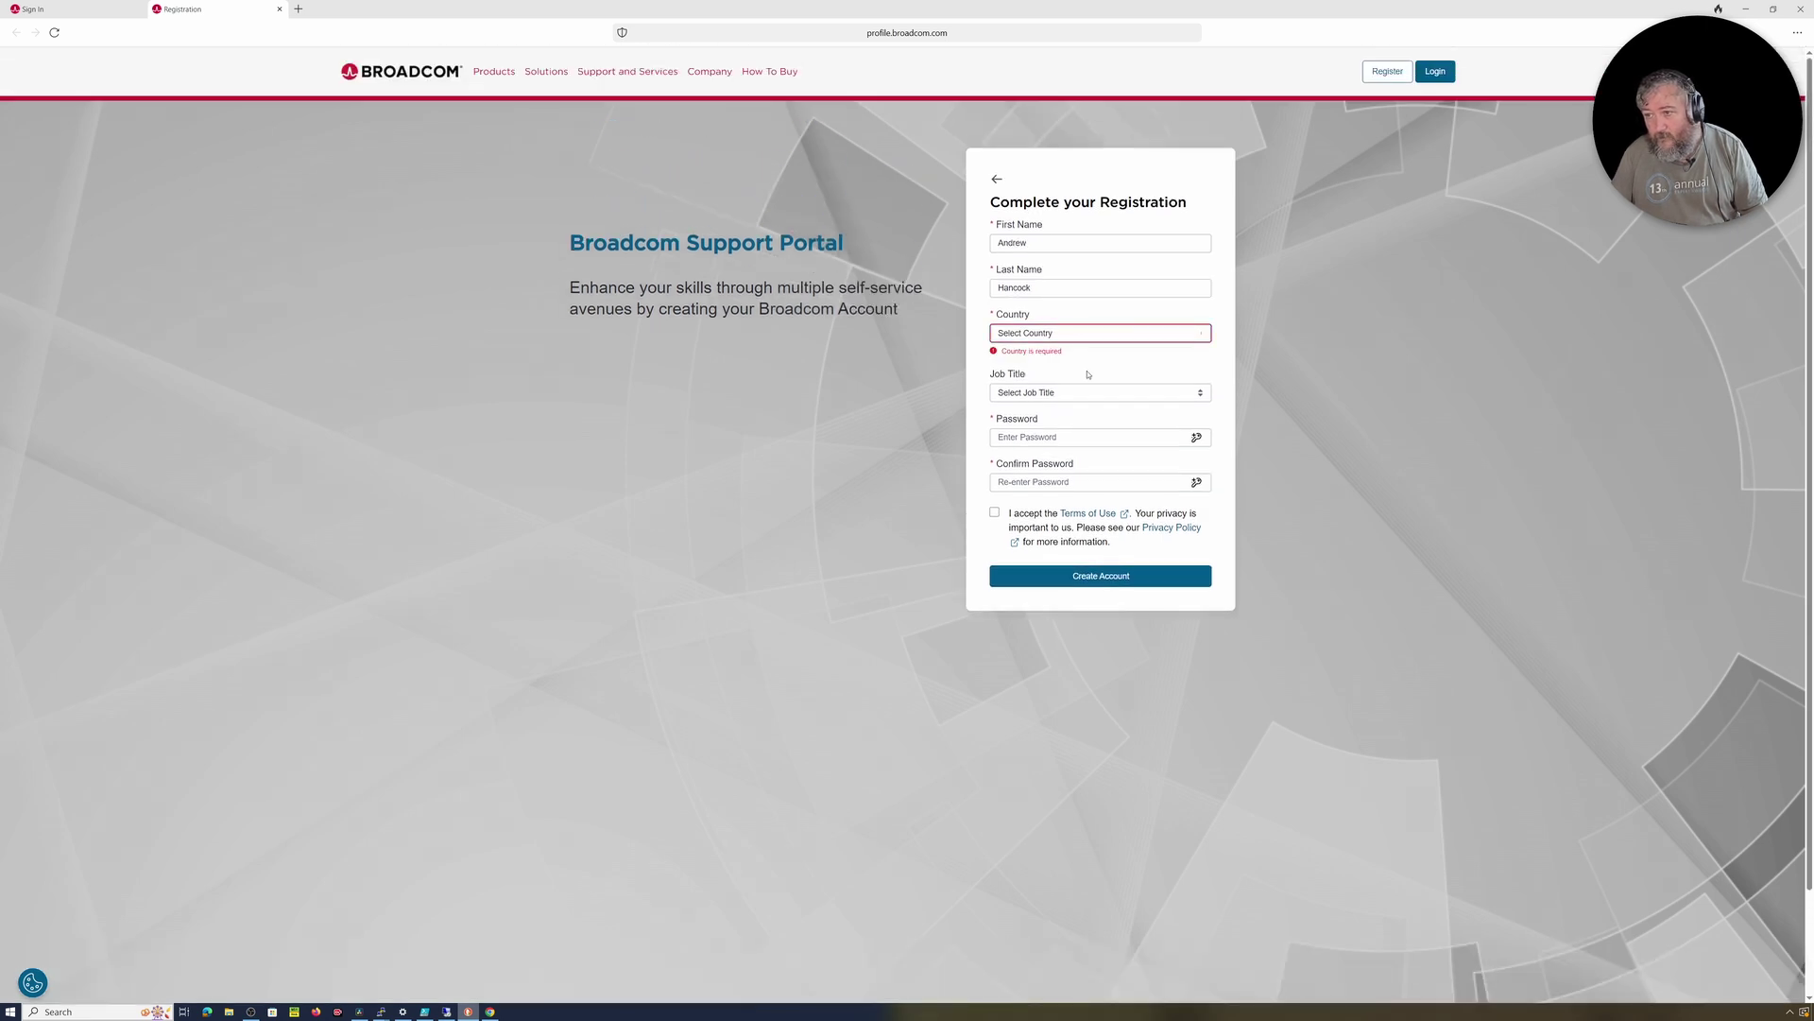
click(1091, 336)
scroll(1110, 526, down, 20)
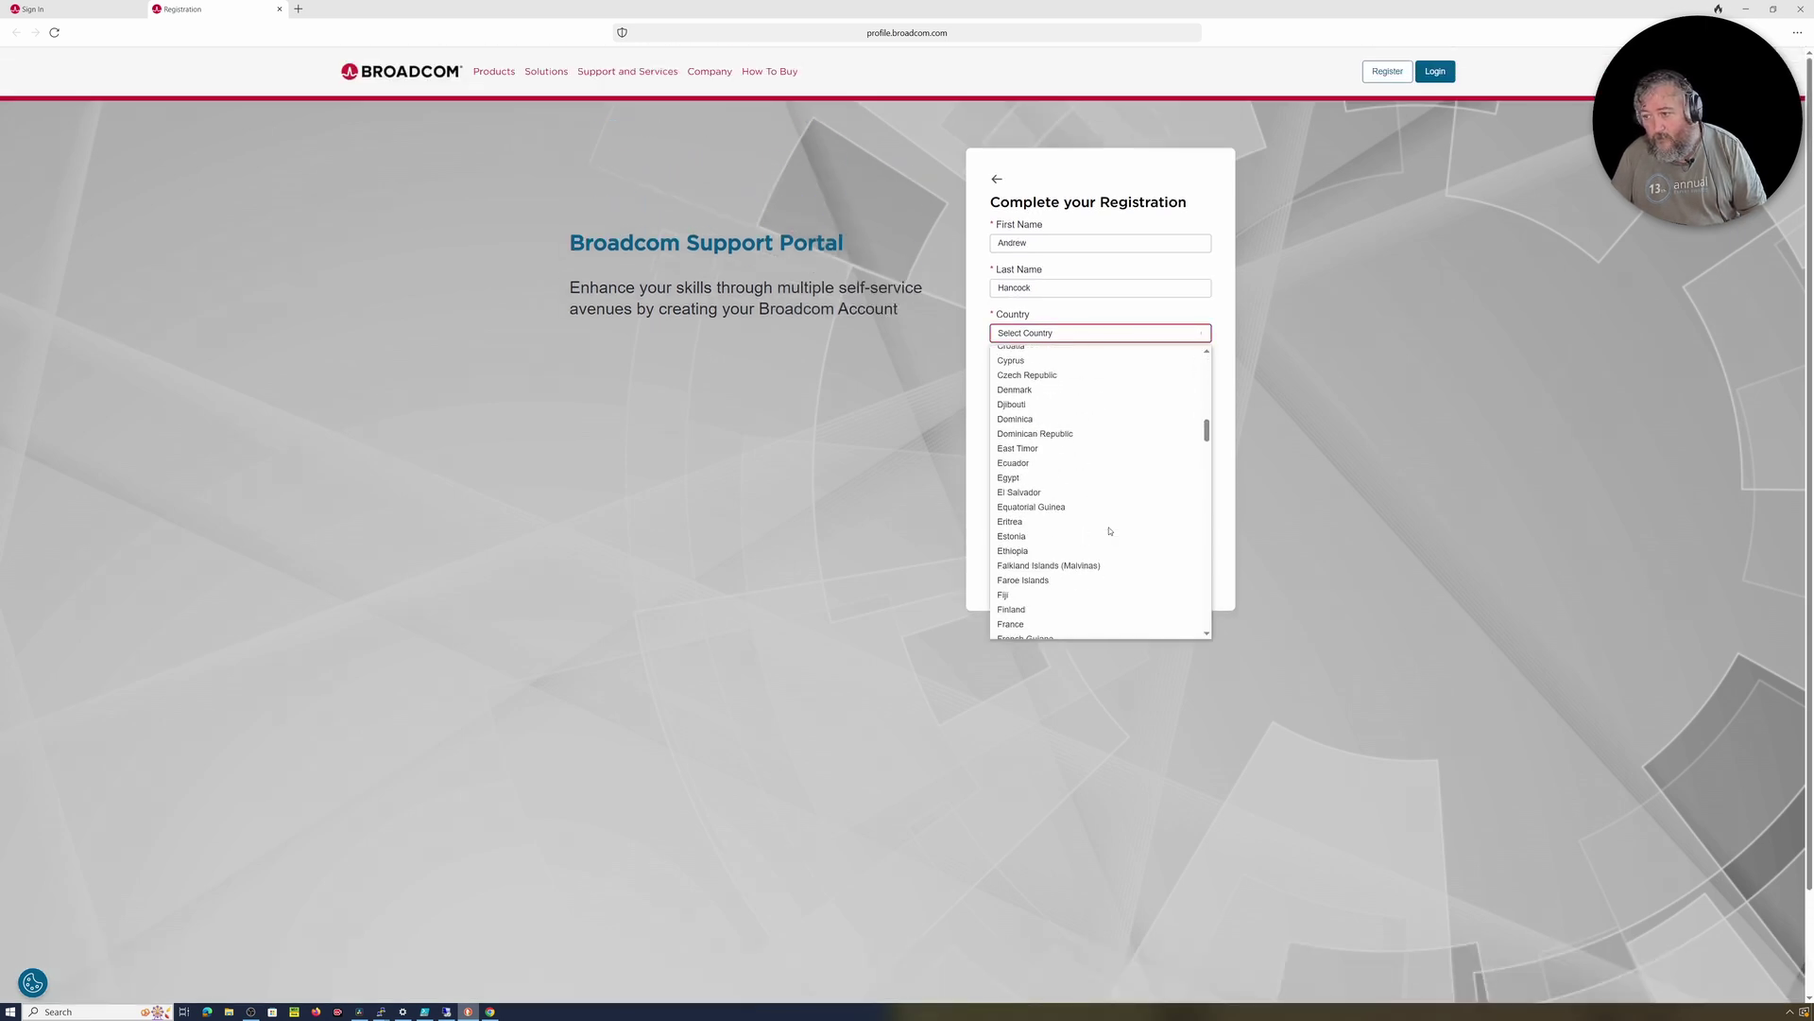
drag(1206, 462, 1203, 623)
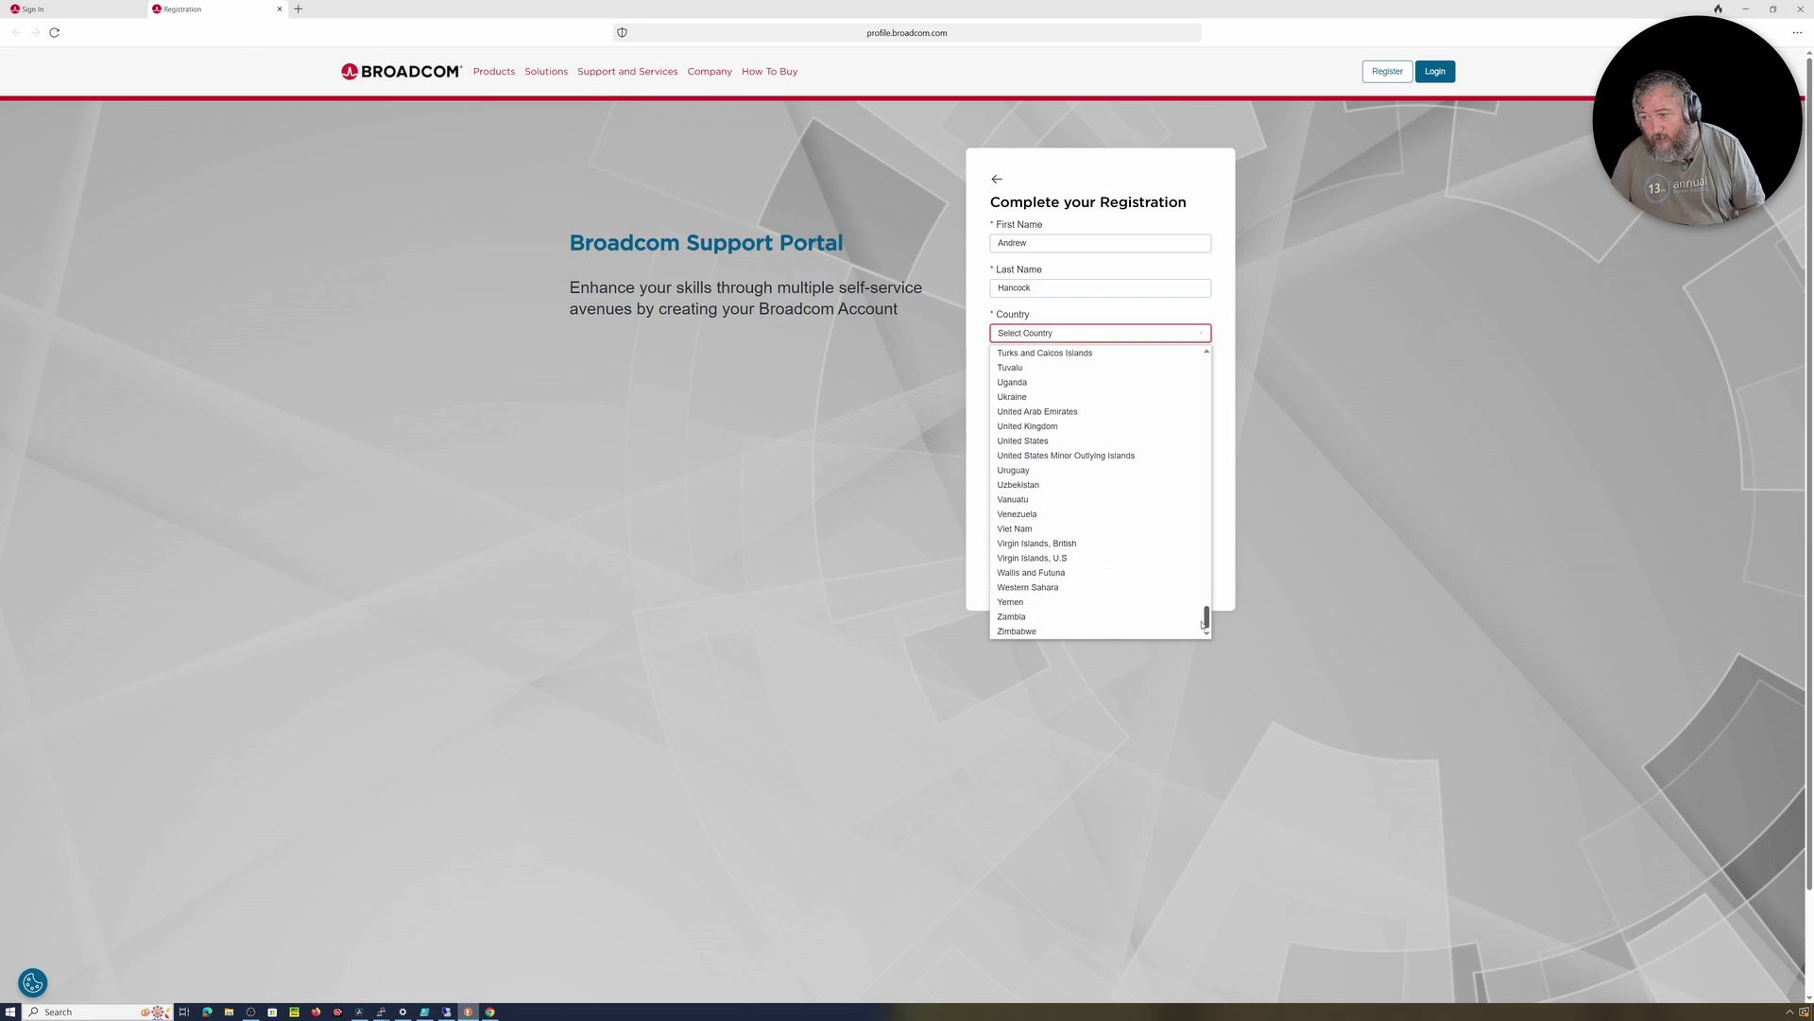
click(1056, 426)
click(1049, 378)
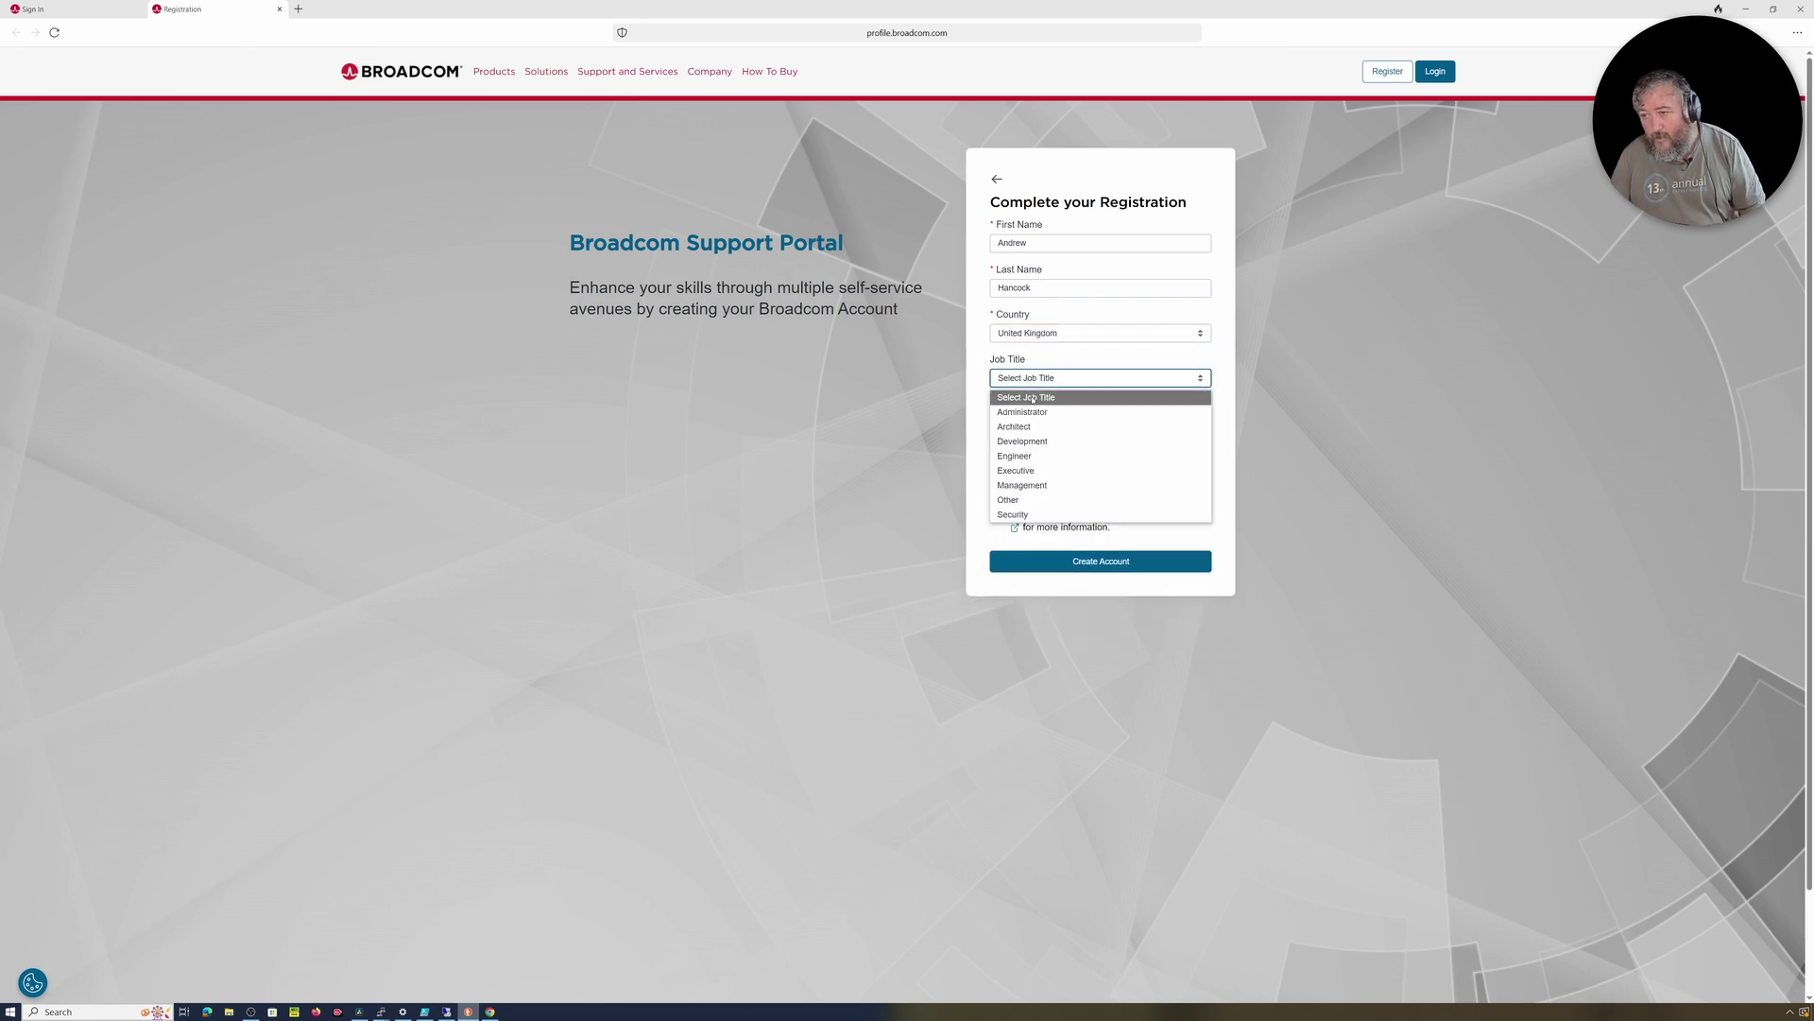
click(1050, 499)
Step: Fill both password fields with a browser-generated password, accept the terms, and create the account
click(1056, 421)
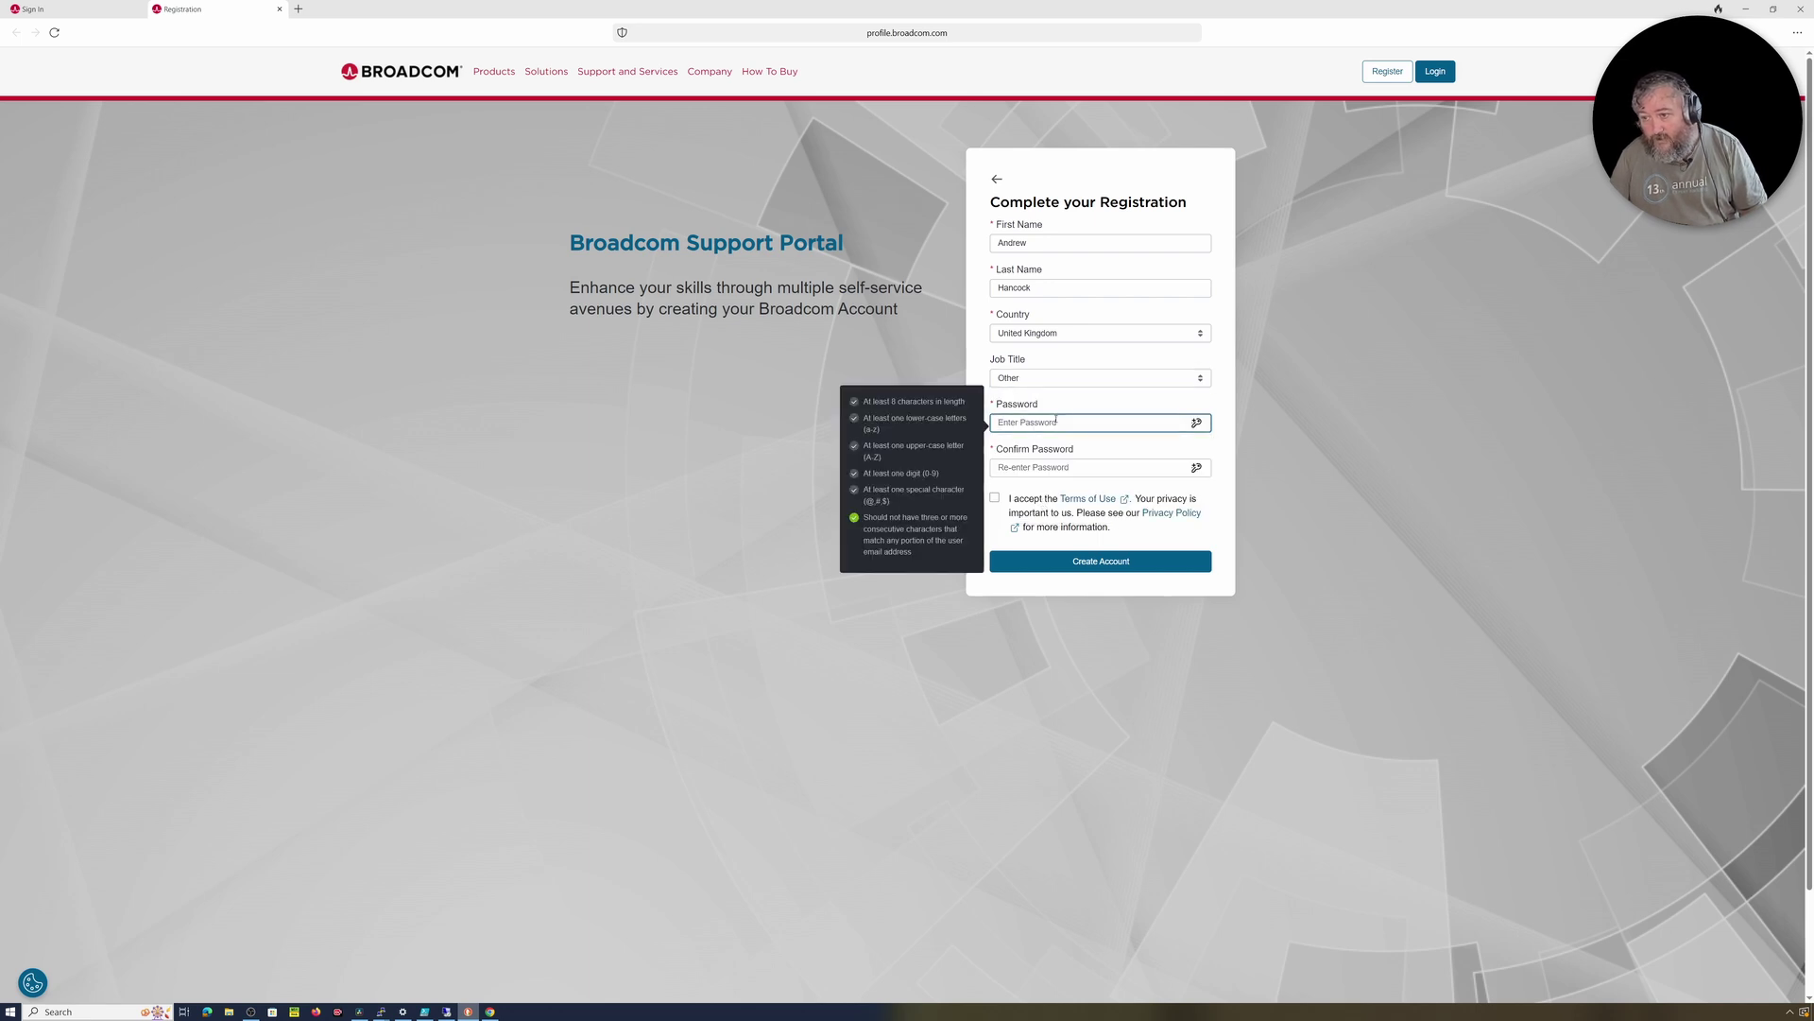
click(1059, 422)
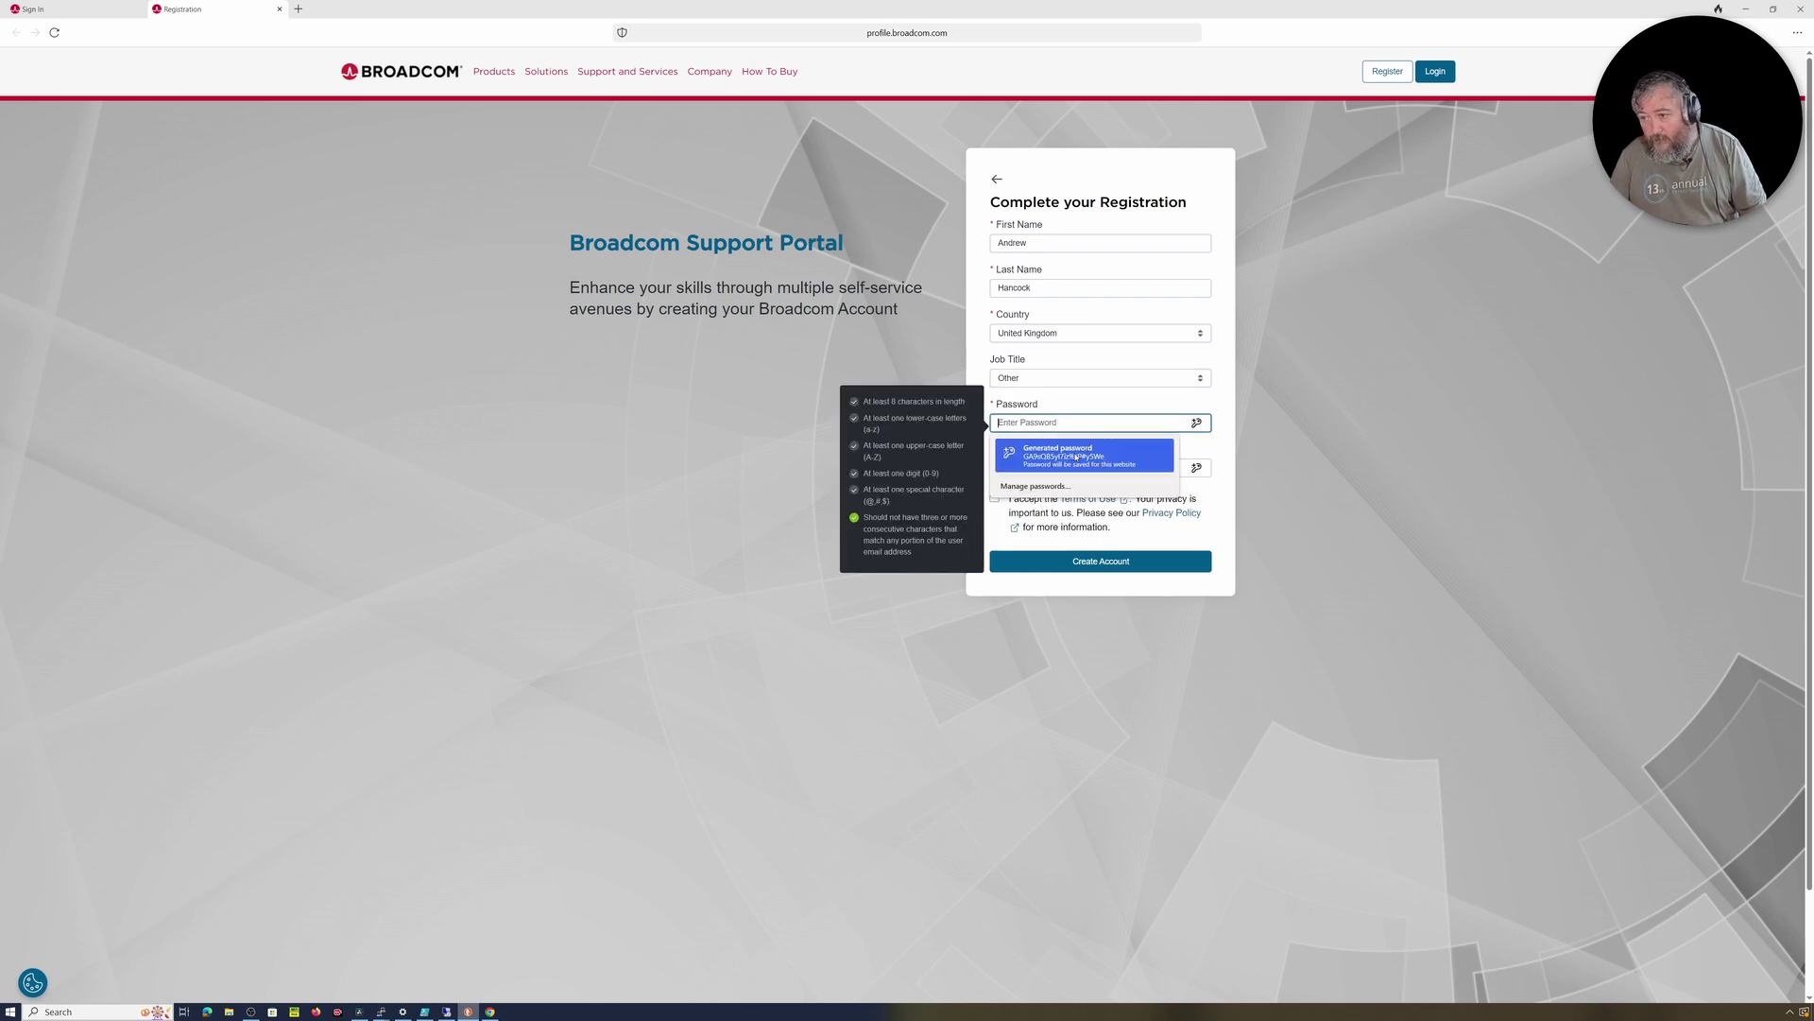
click(1074, 456)
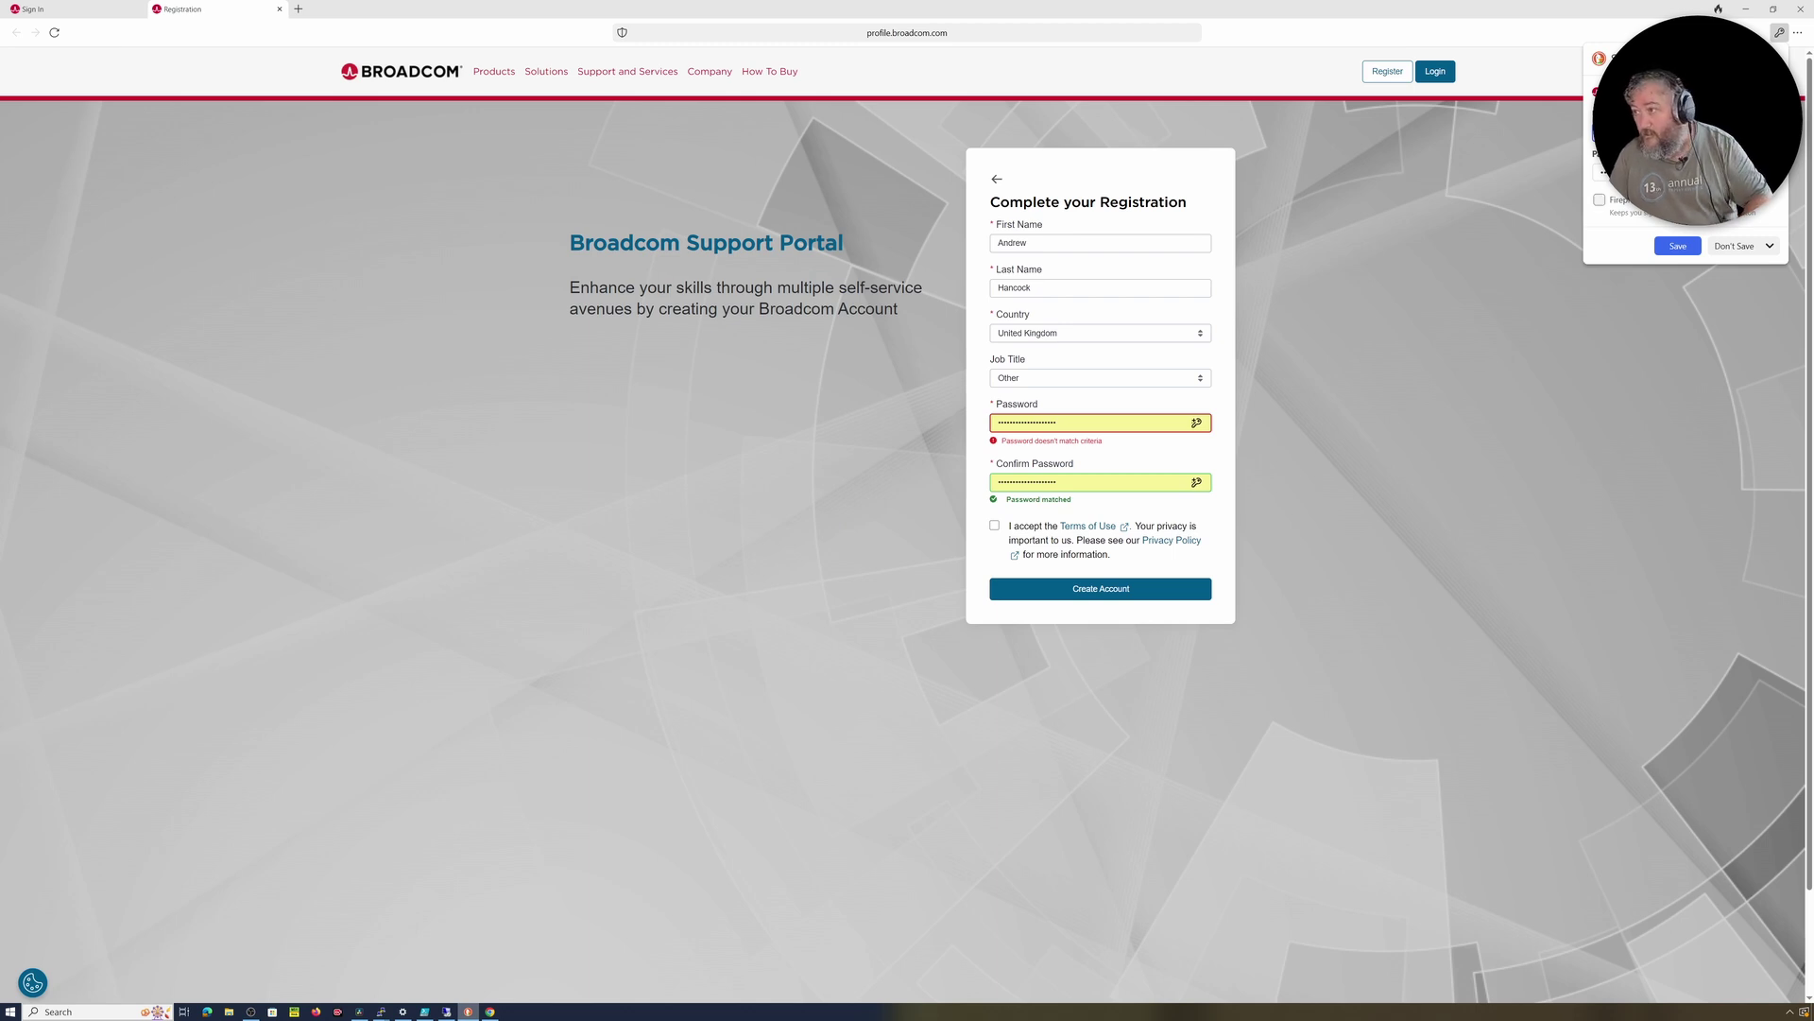
click(1678, 247)
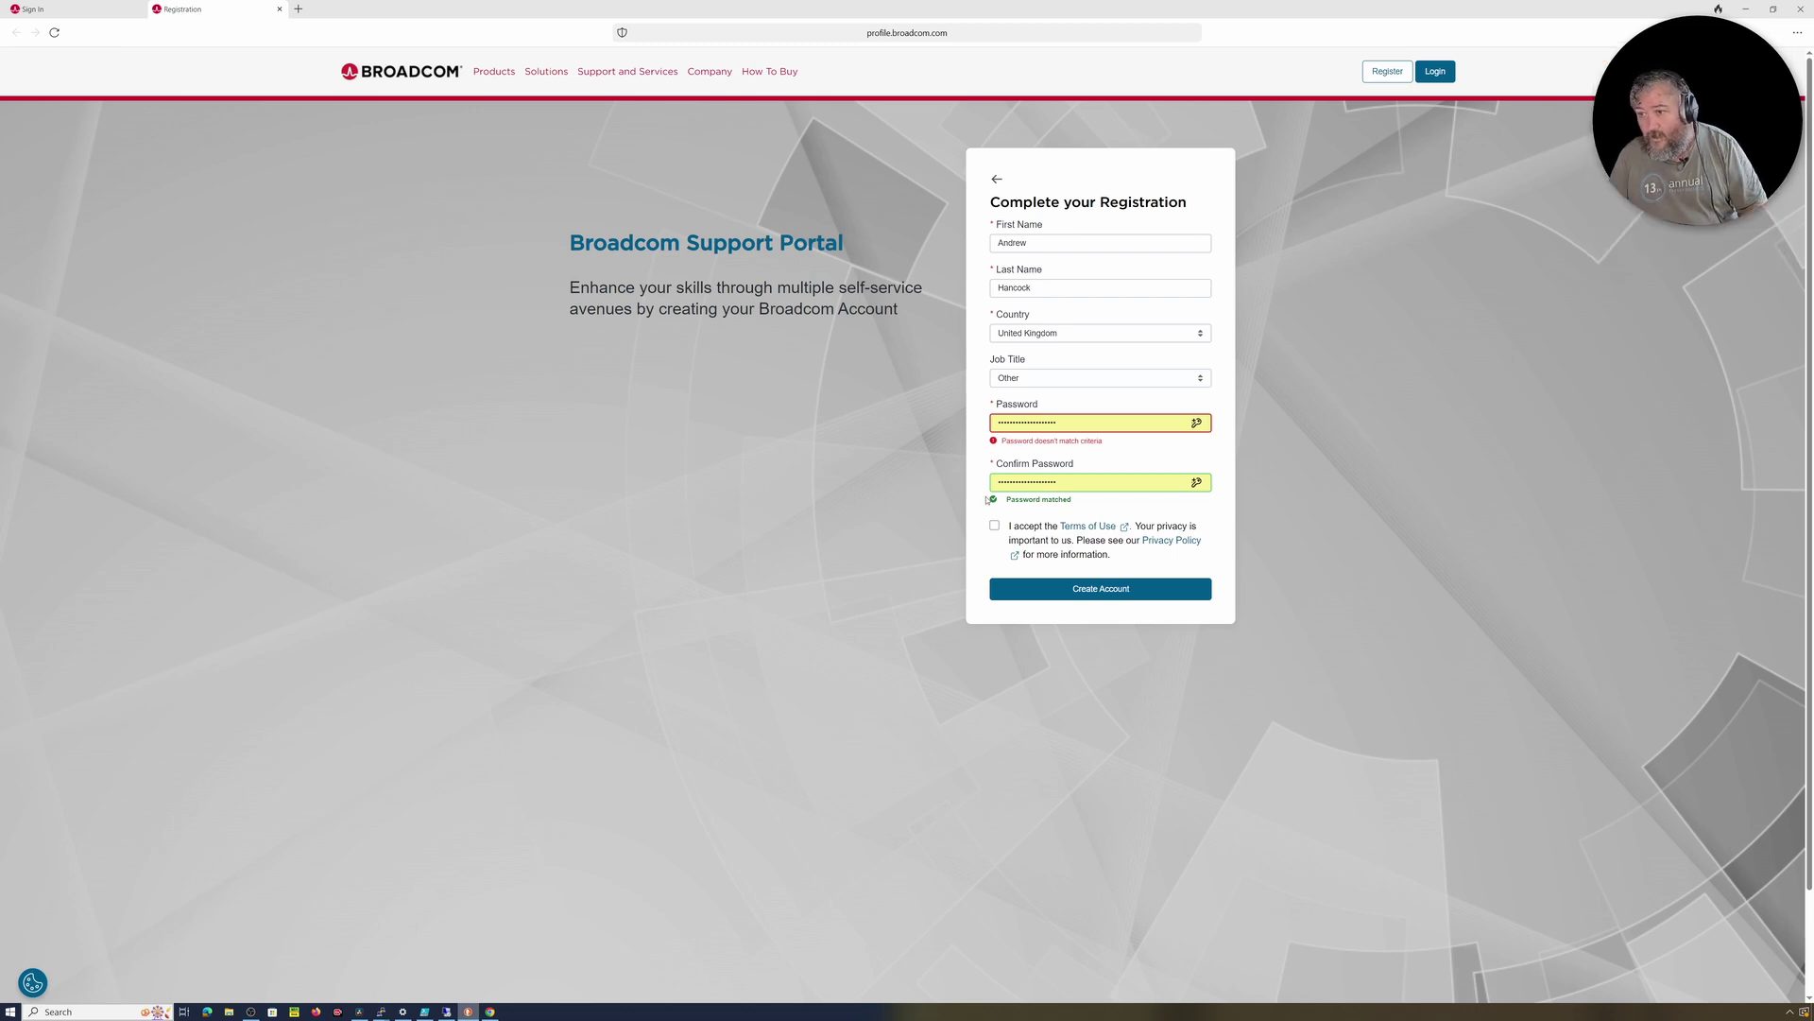
click(996, 528)
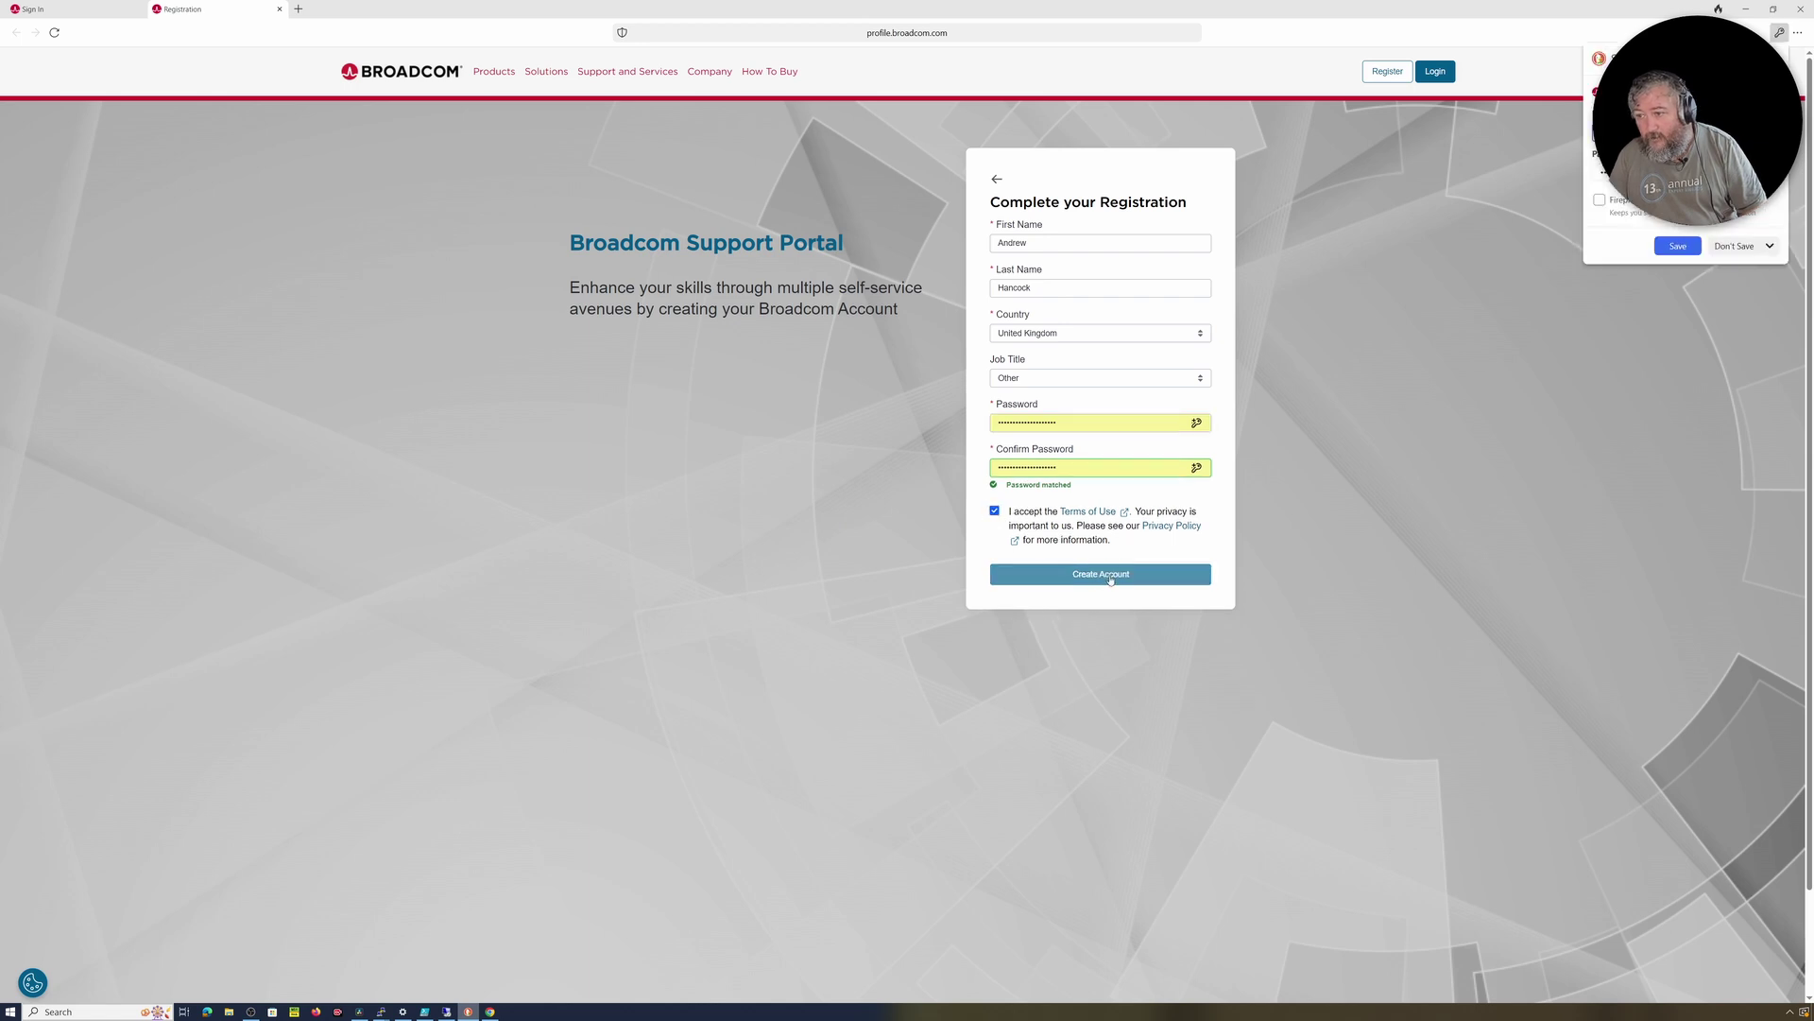
click(1111, 576)
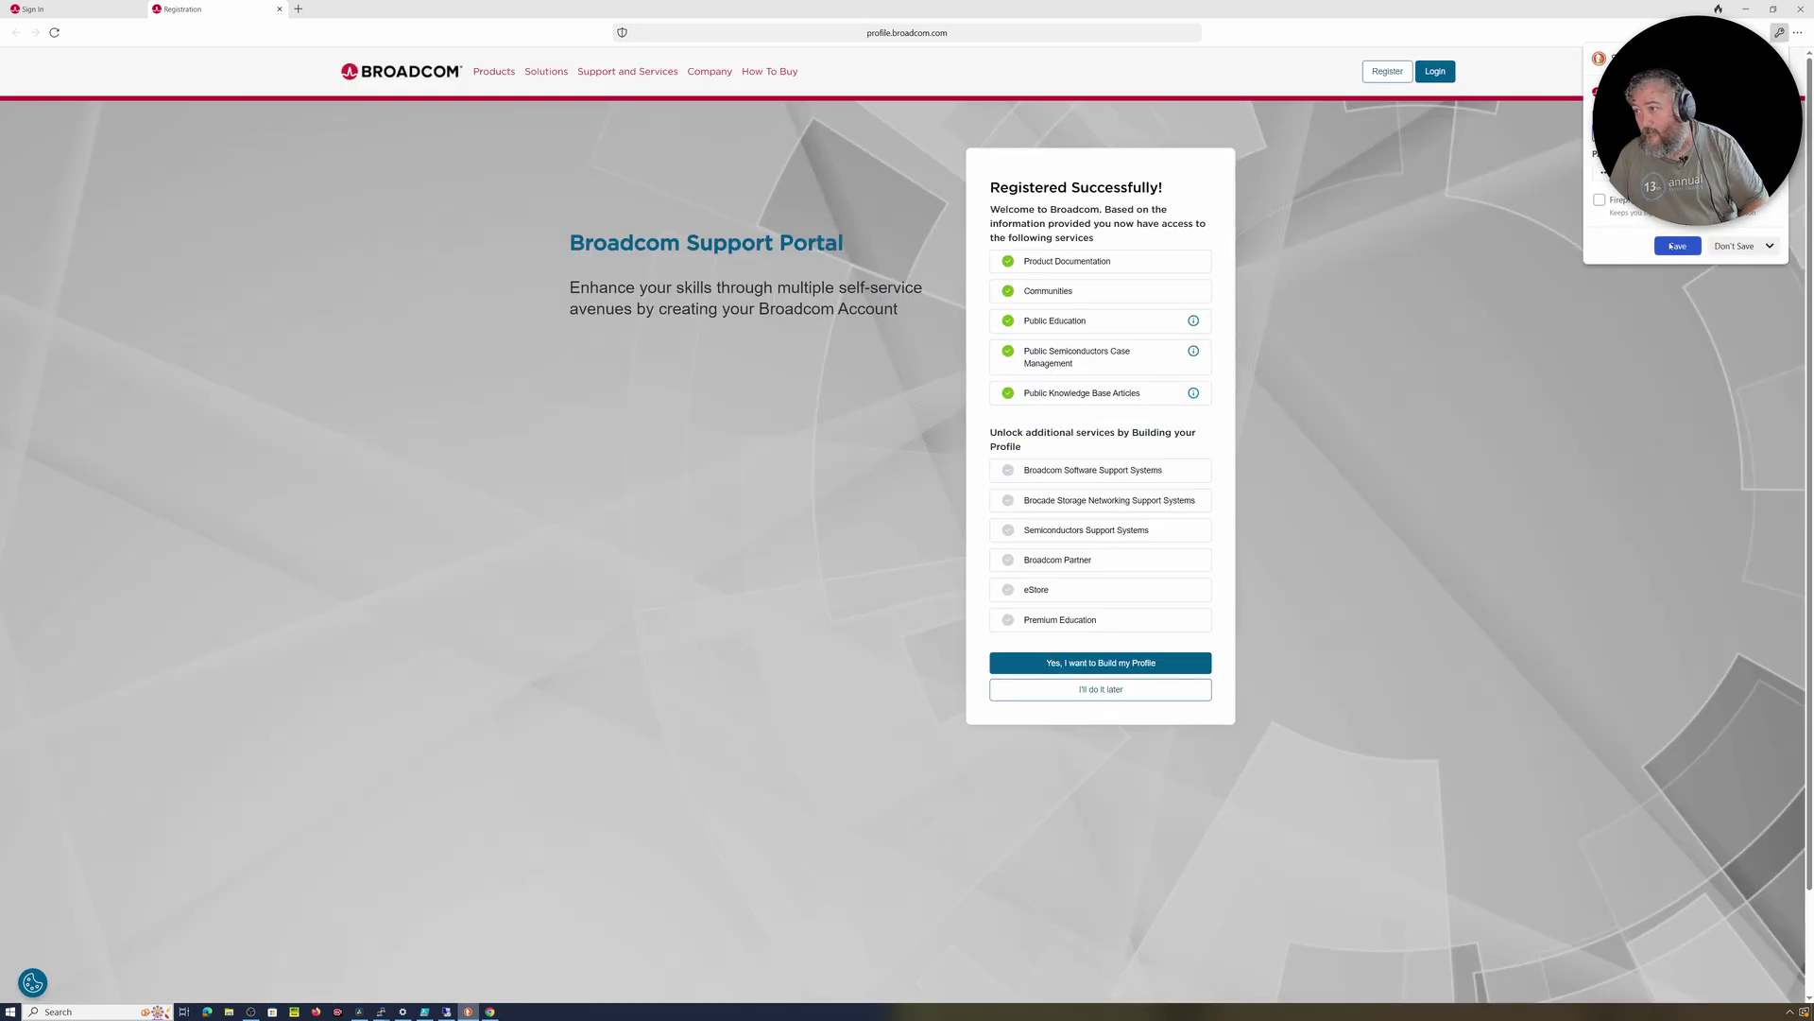
Step: Save the login in the browser, skip the profile, dismiss the welcome message, and go to Login
click(1669, 245)
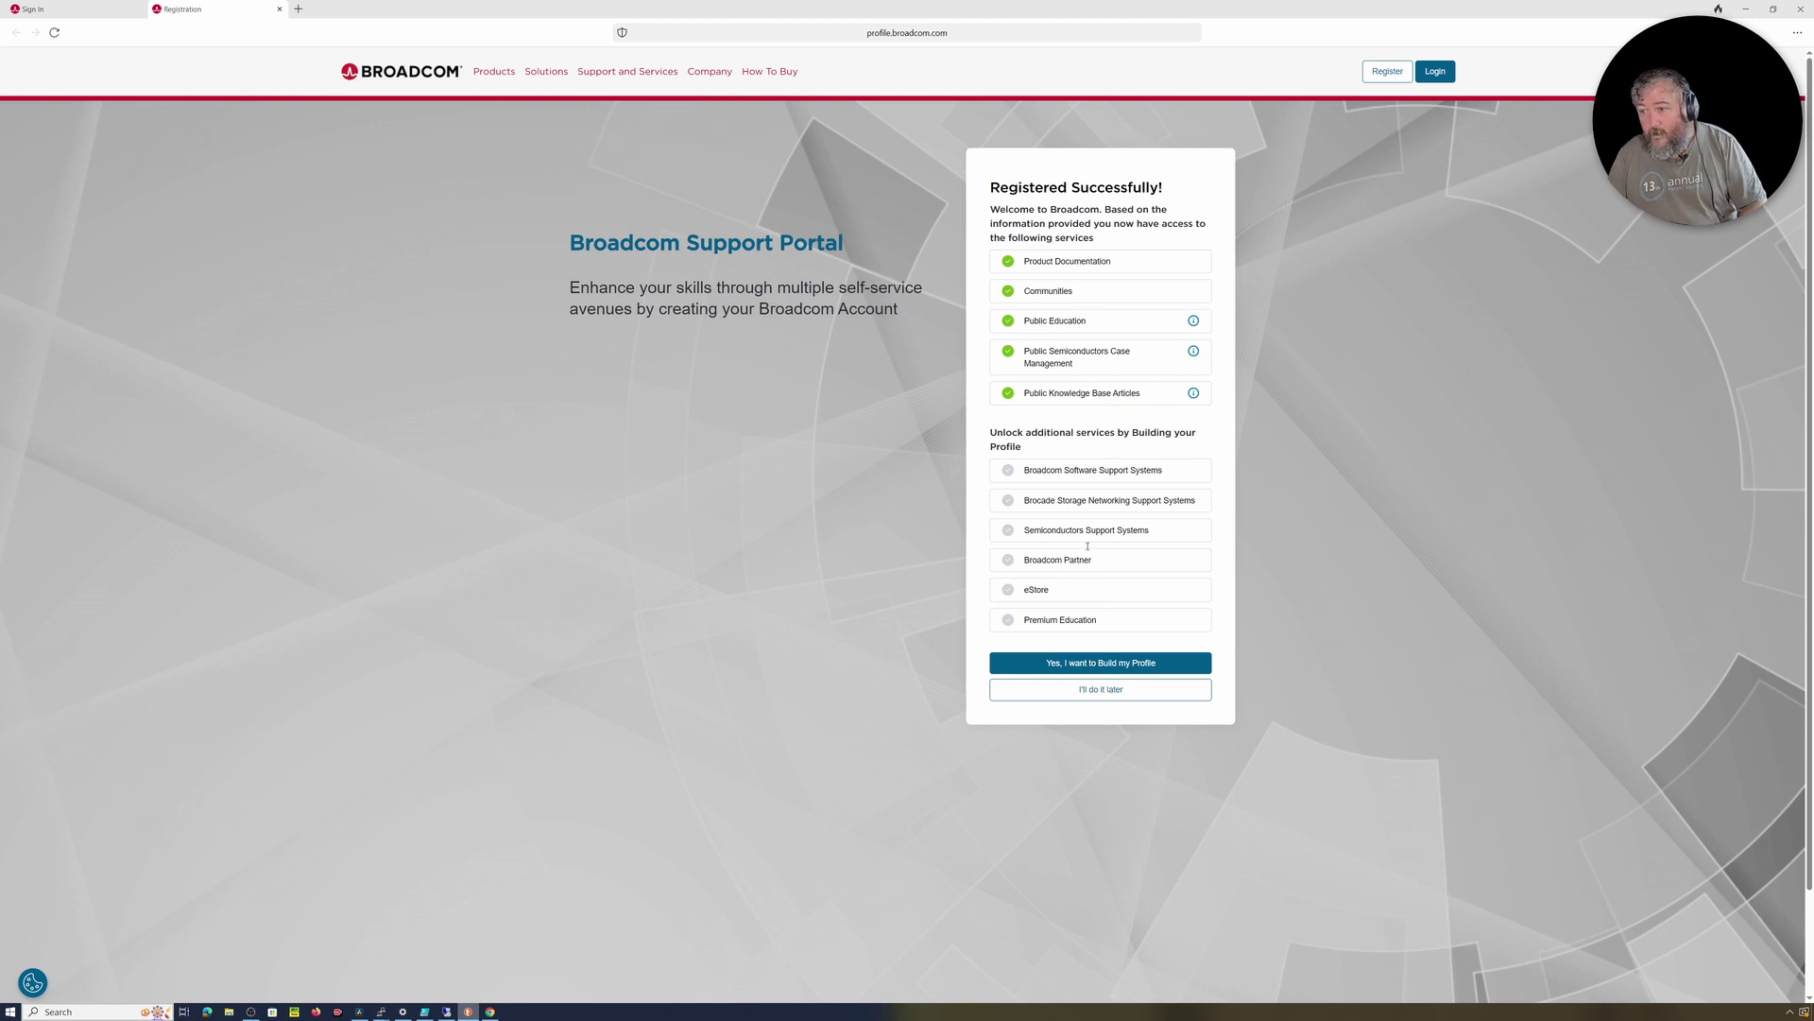
click(1098, 692)
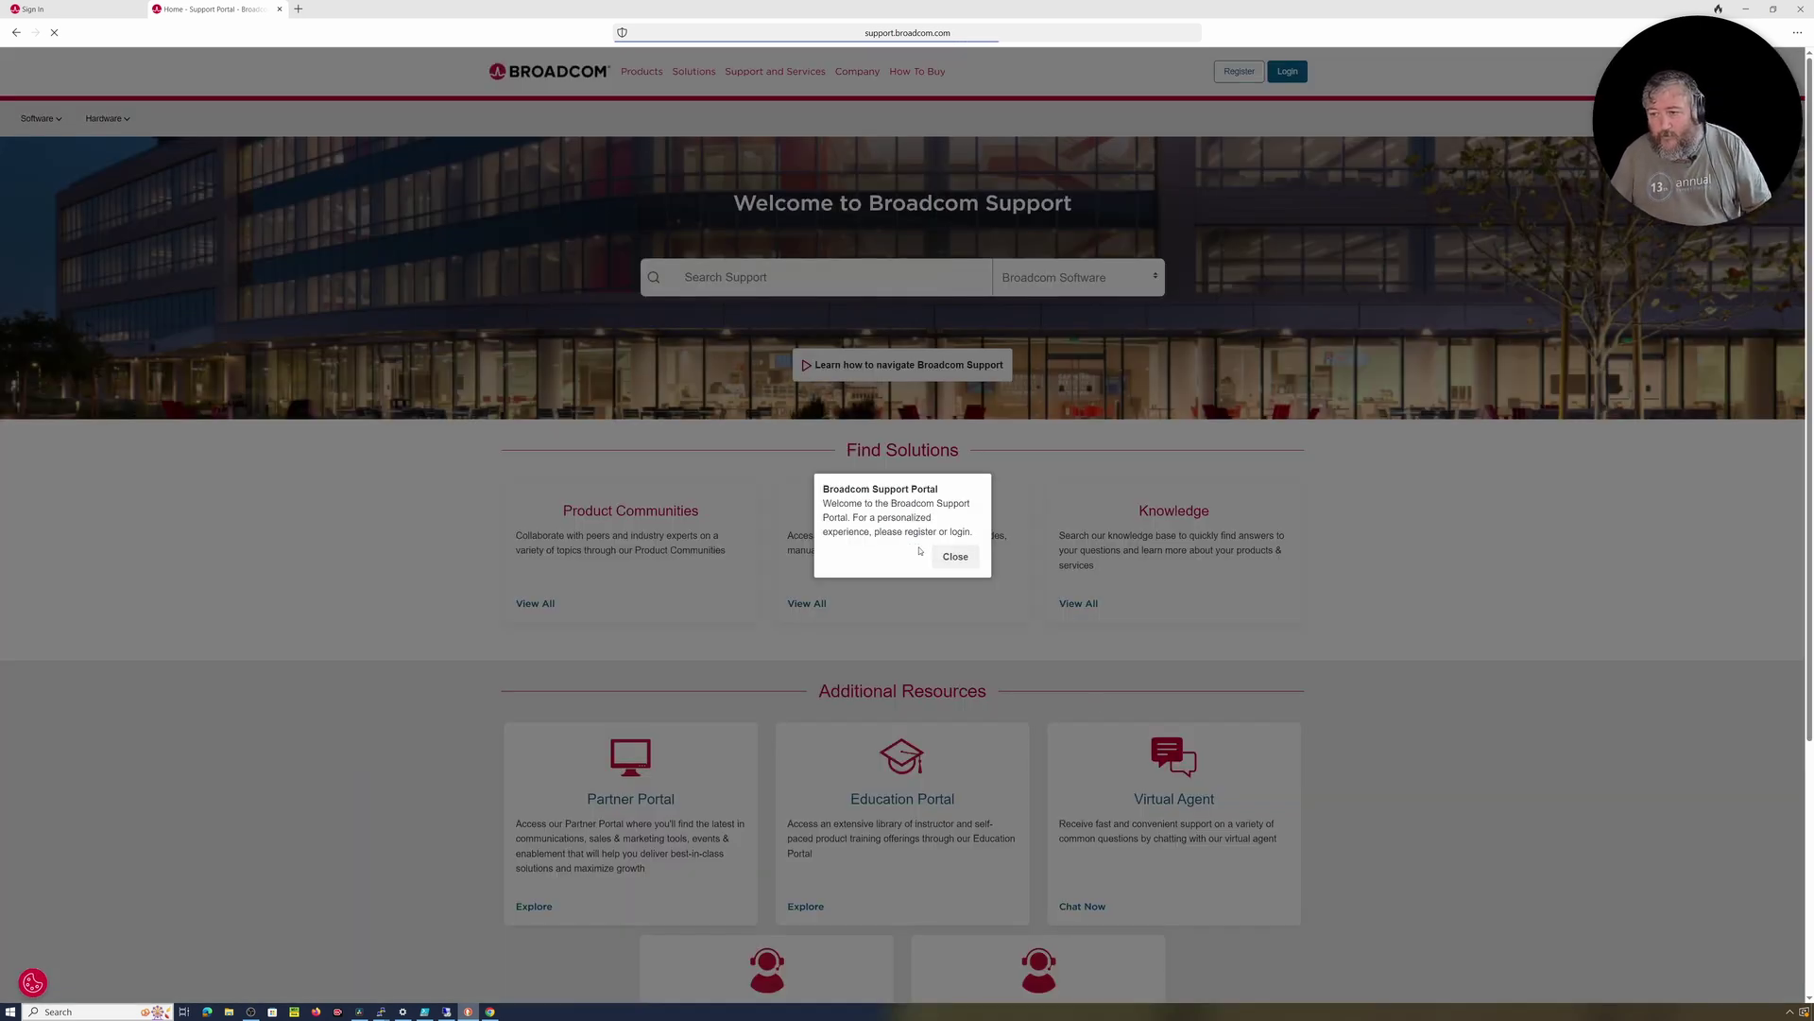
click(949, 556)
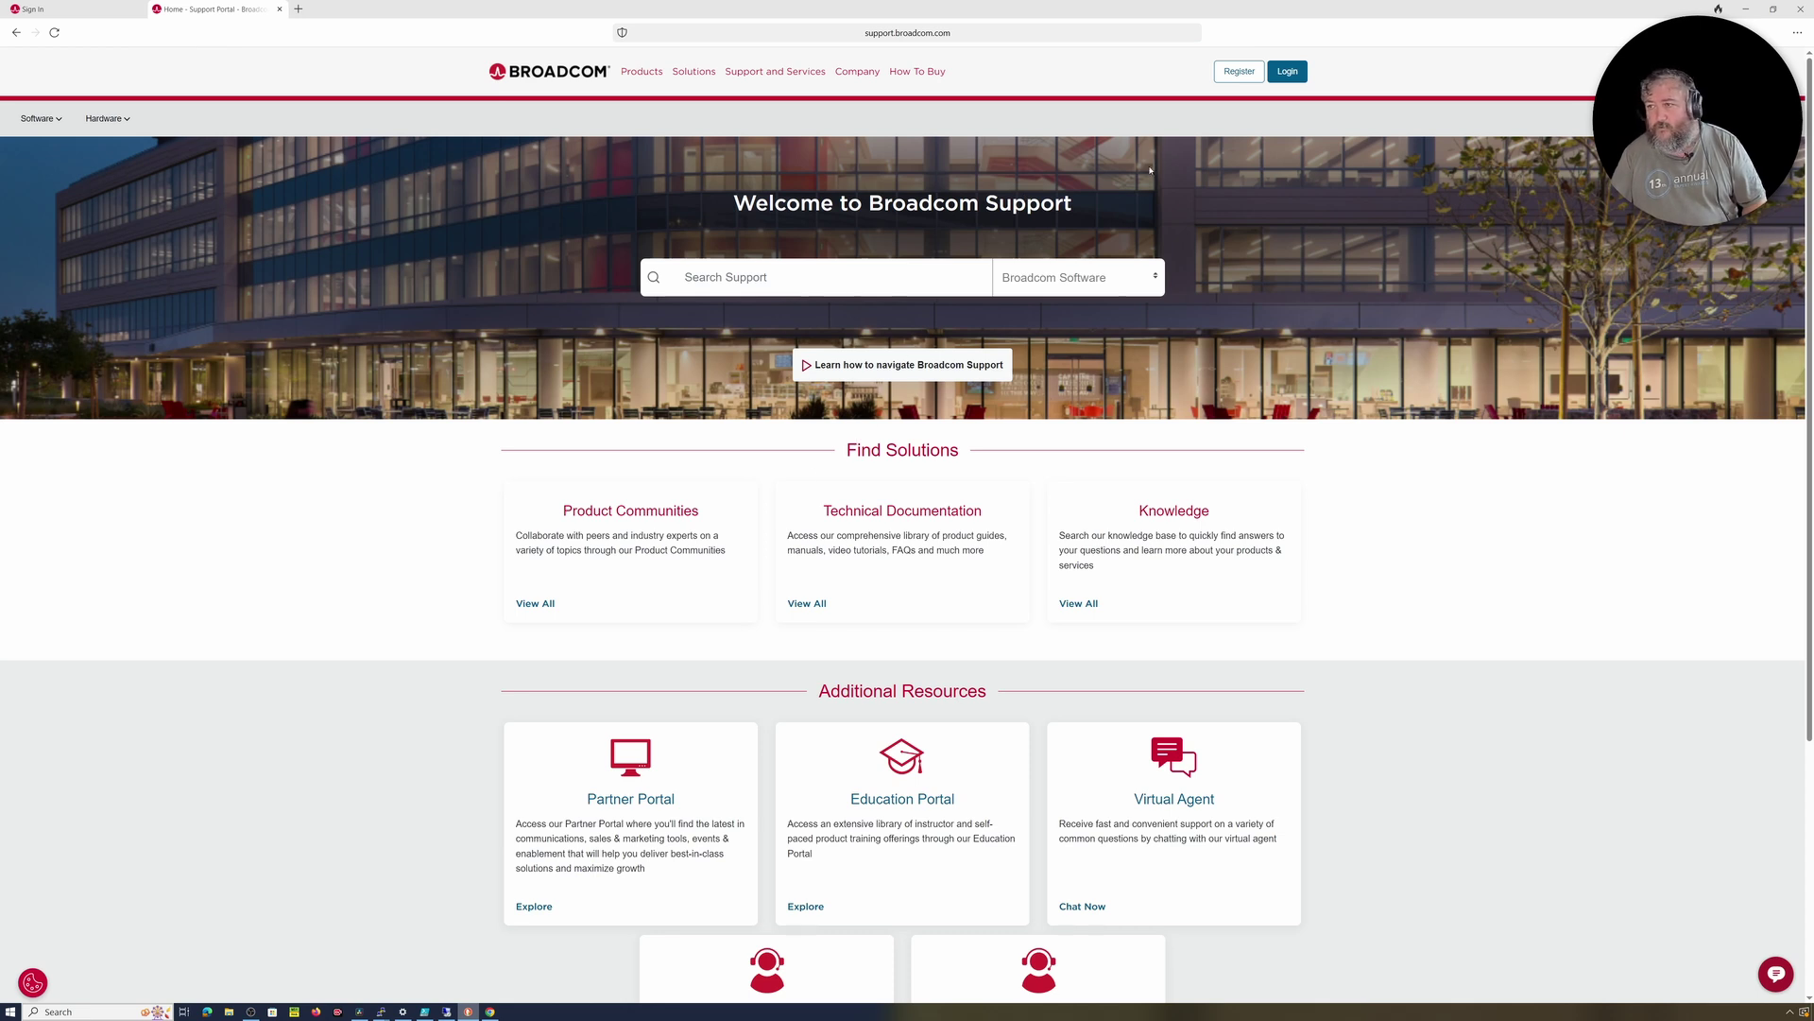
click(1297, 78)
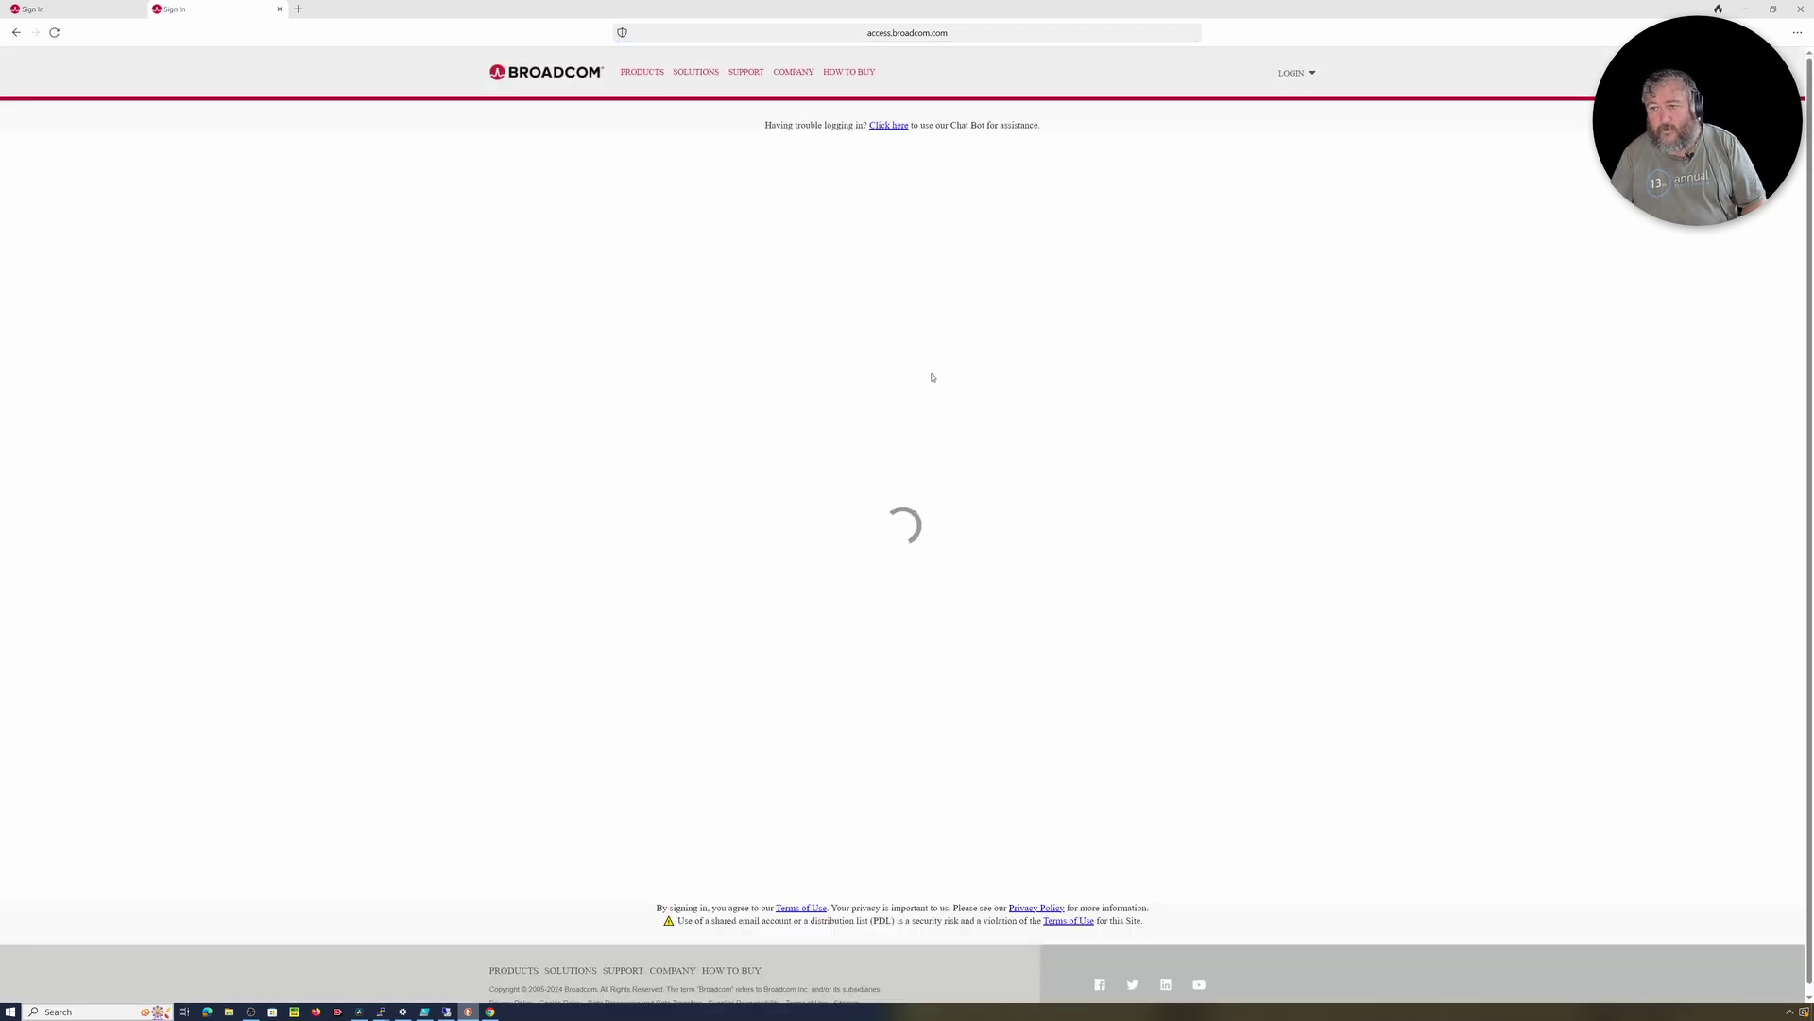
Step: Paste the account username, continue, and tick Remember me
key(ctrl+v)
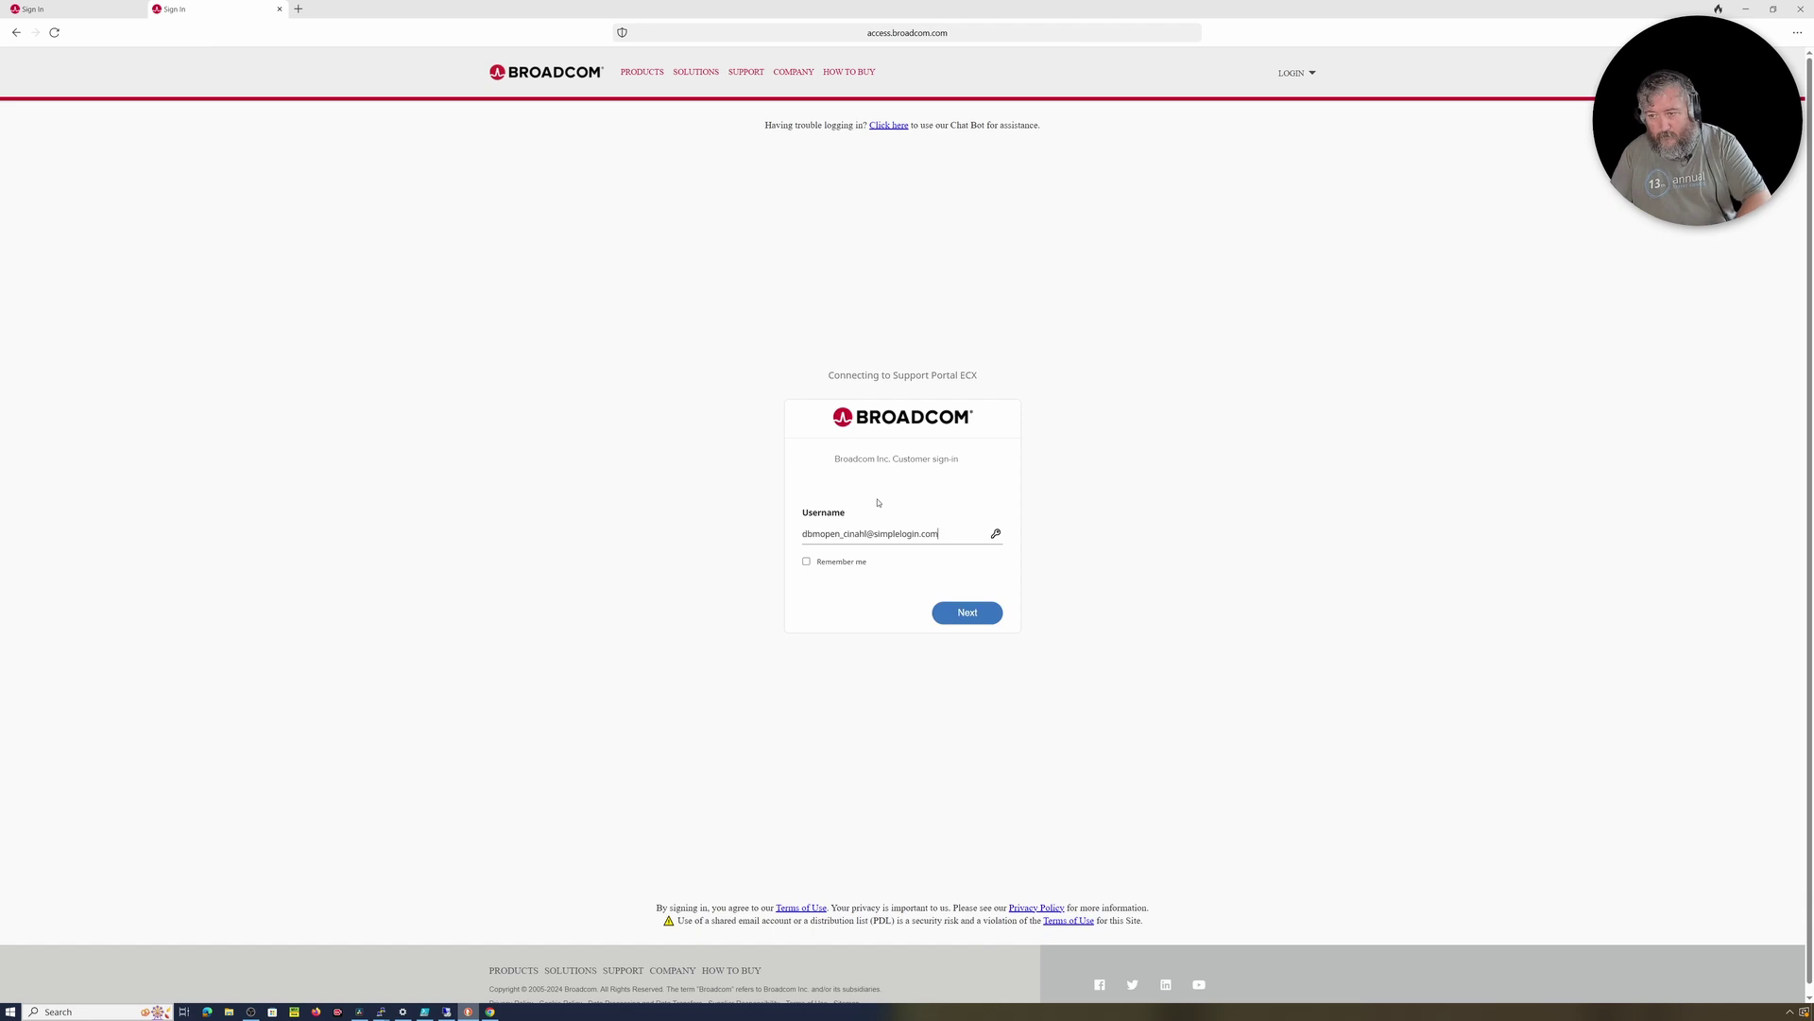
click(965, 611)
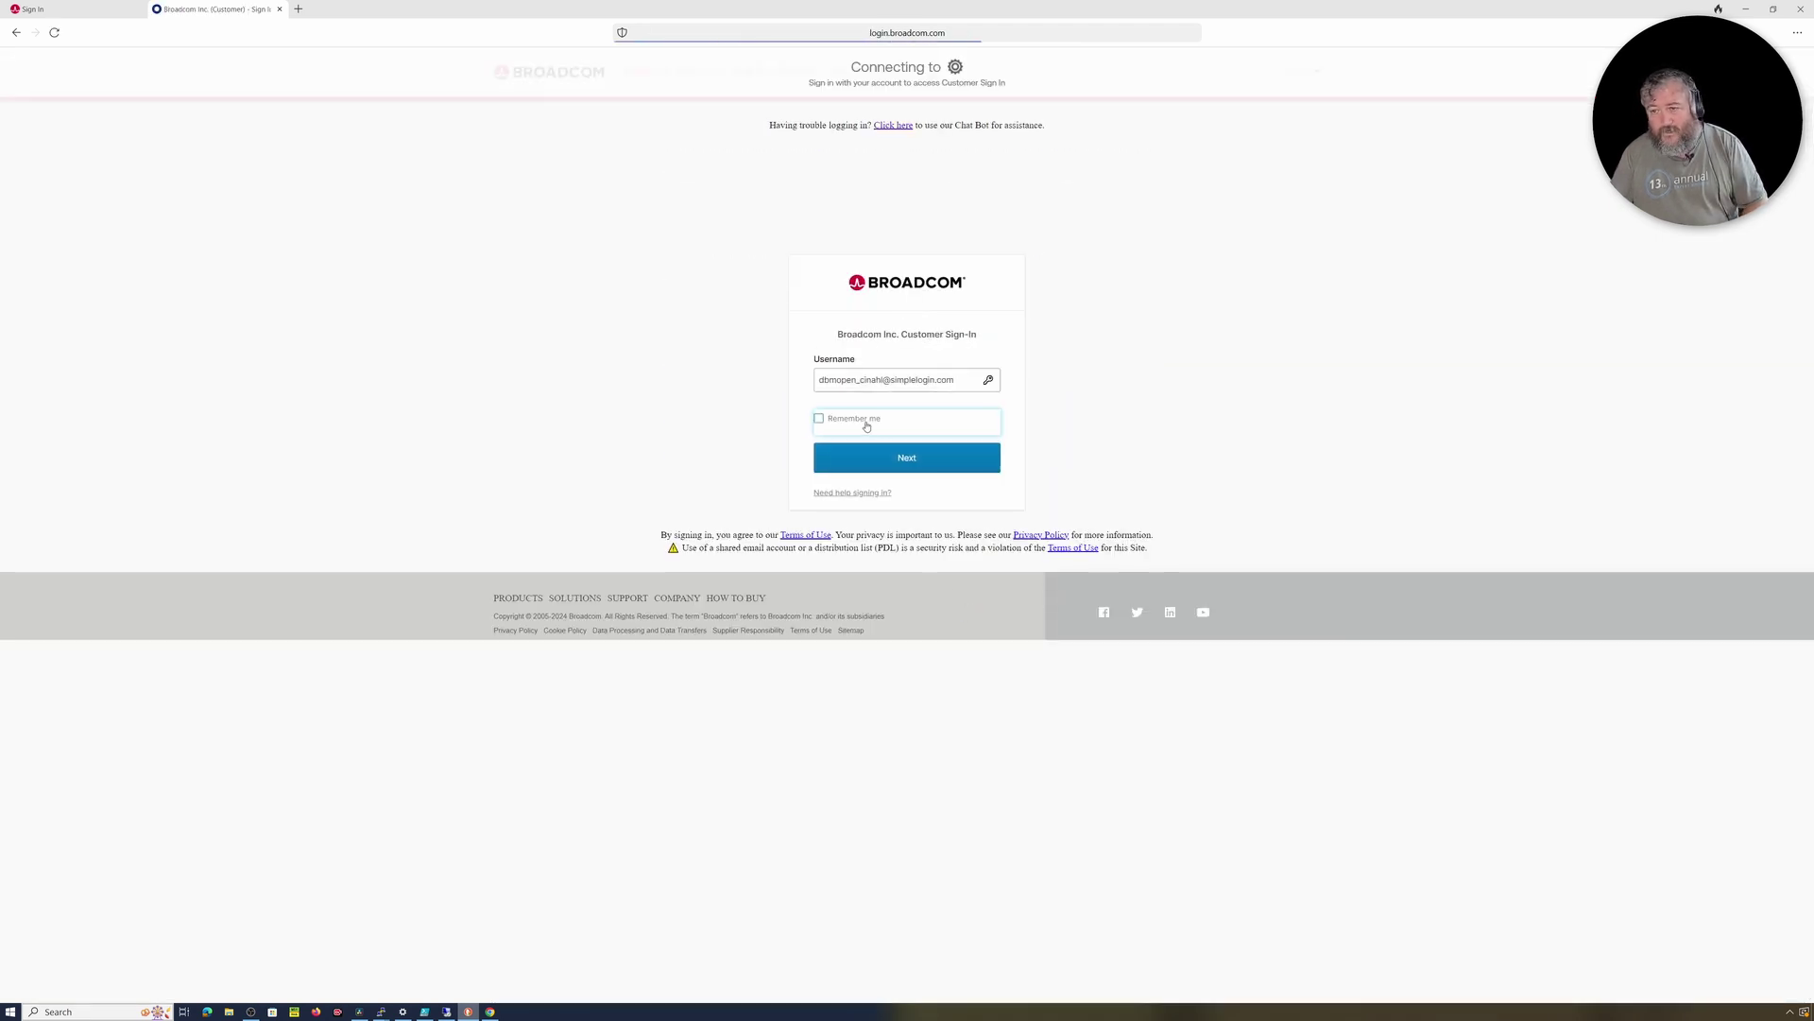
click(820, 418)
click(879, 456)
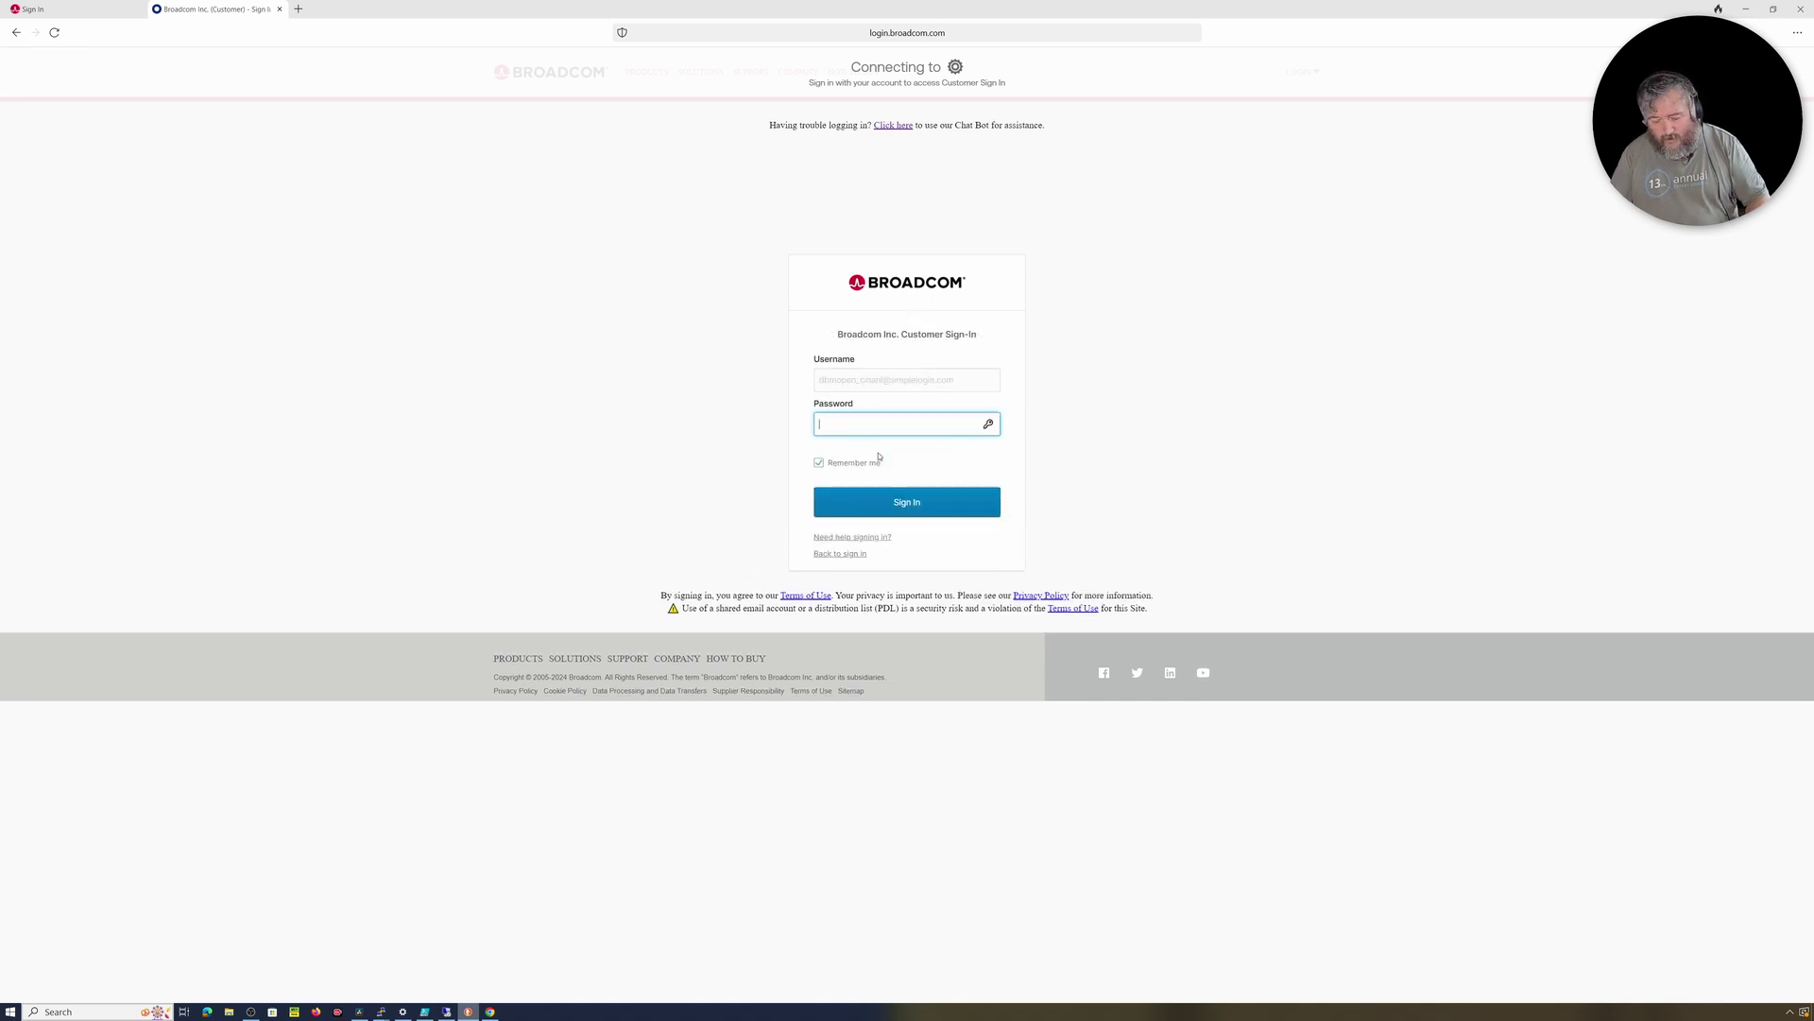
Step: Fill the password from the saved login, sign in, and save the login in Firefox
click(988, 425)
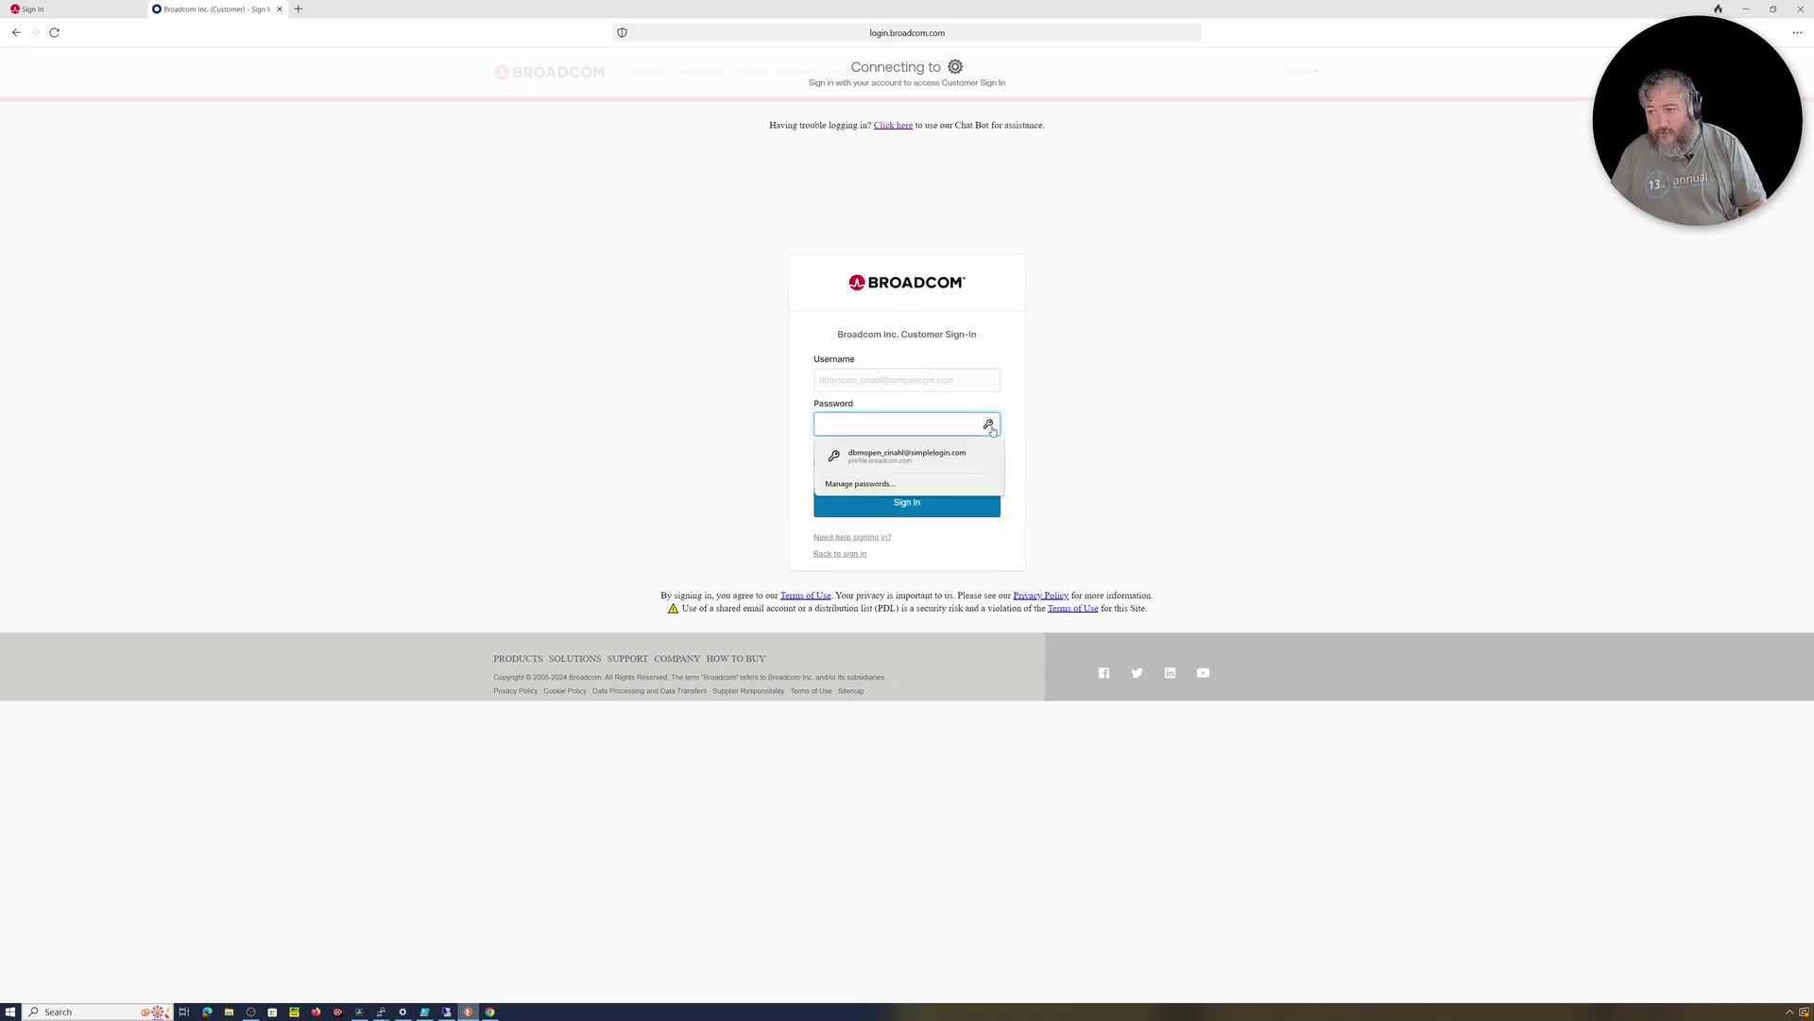
click(898, 454)
click(912, 509)
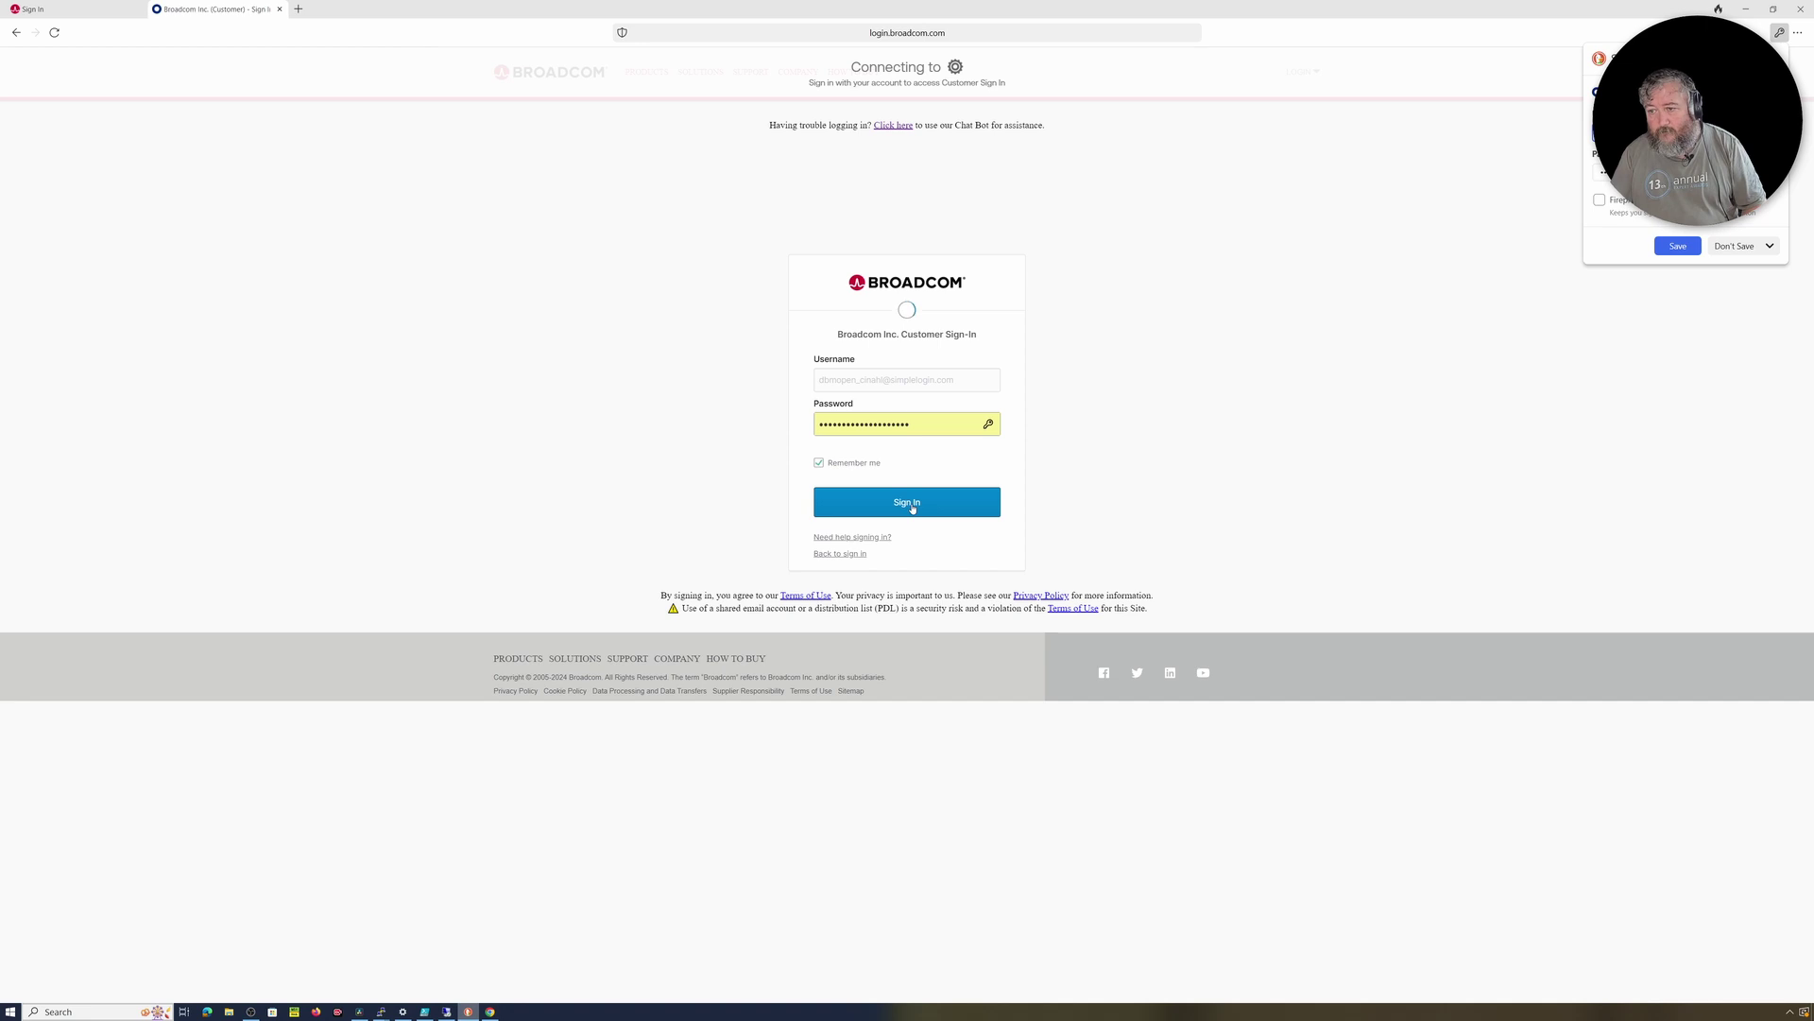
click(1678, 245)
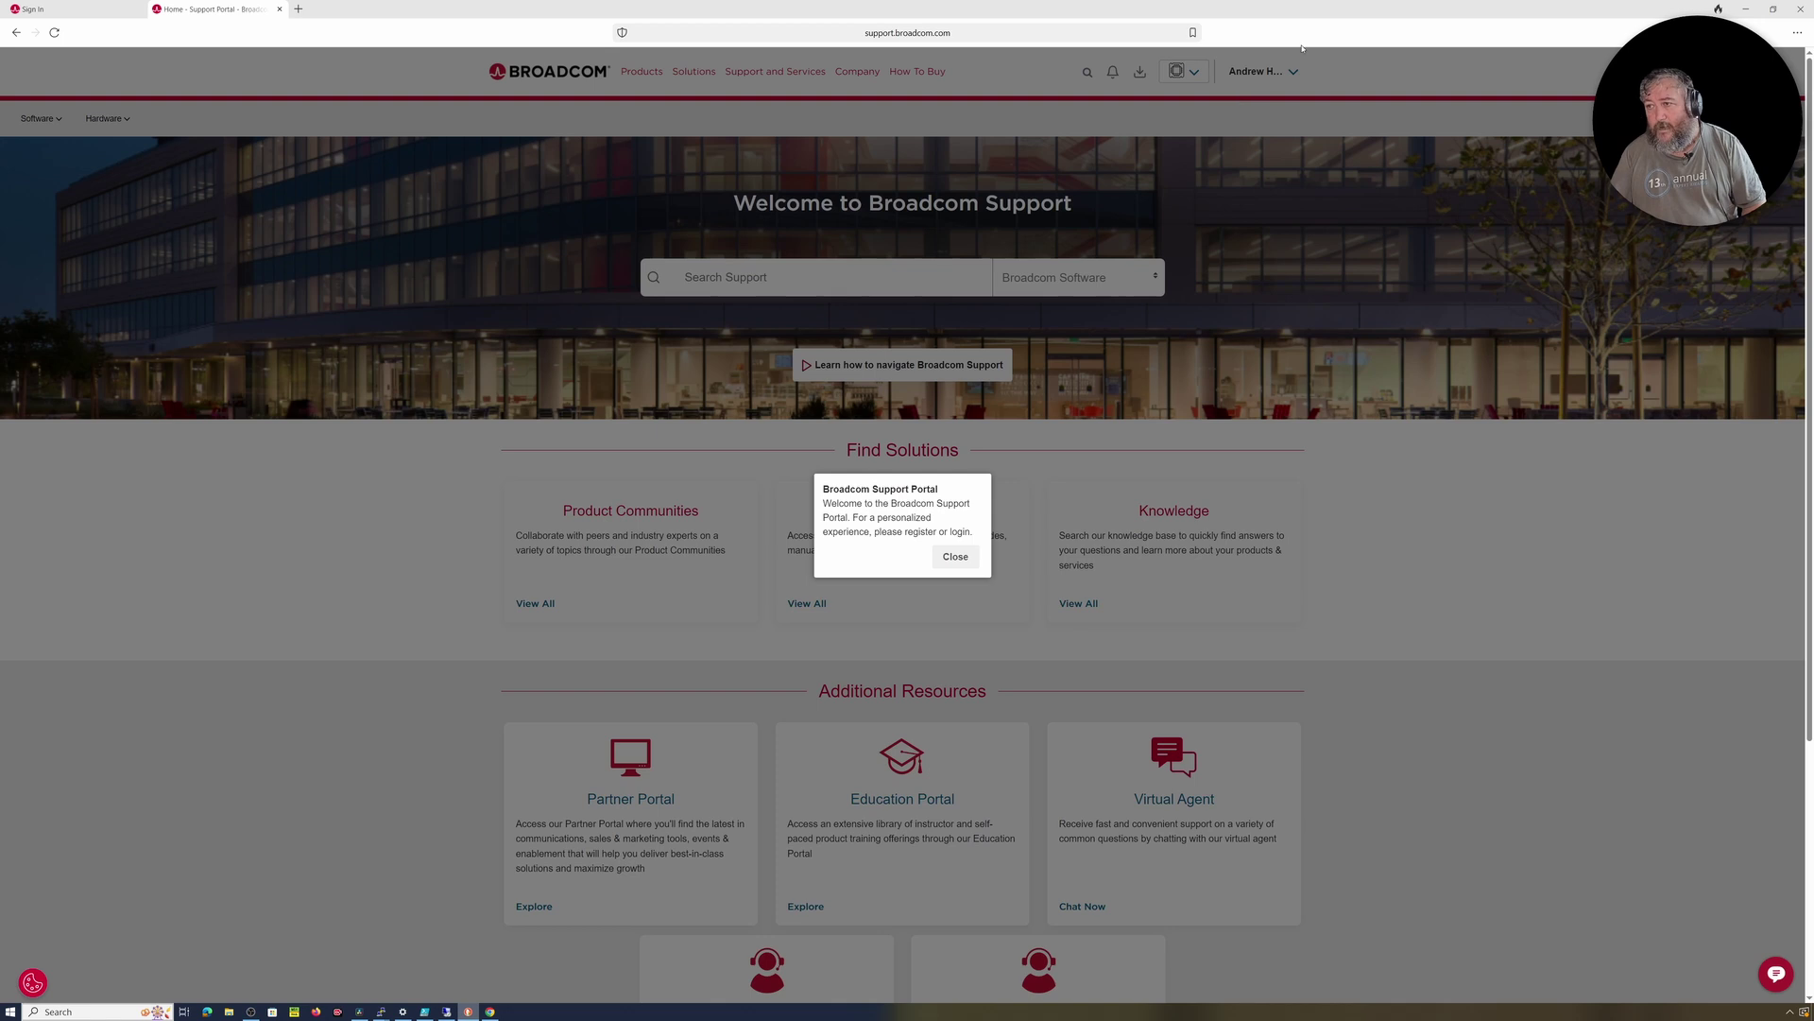
Step: Close the welcome notice, then open and close the account menu
click(950, 559)
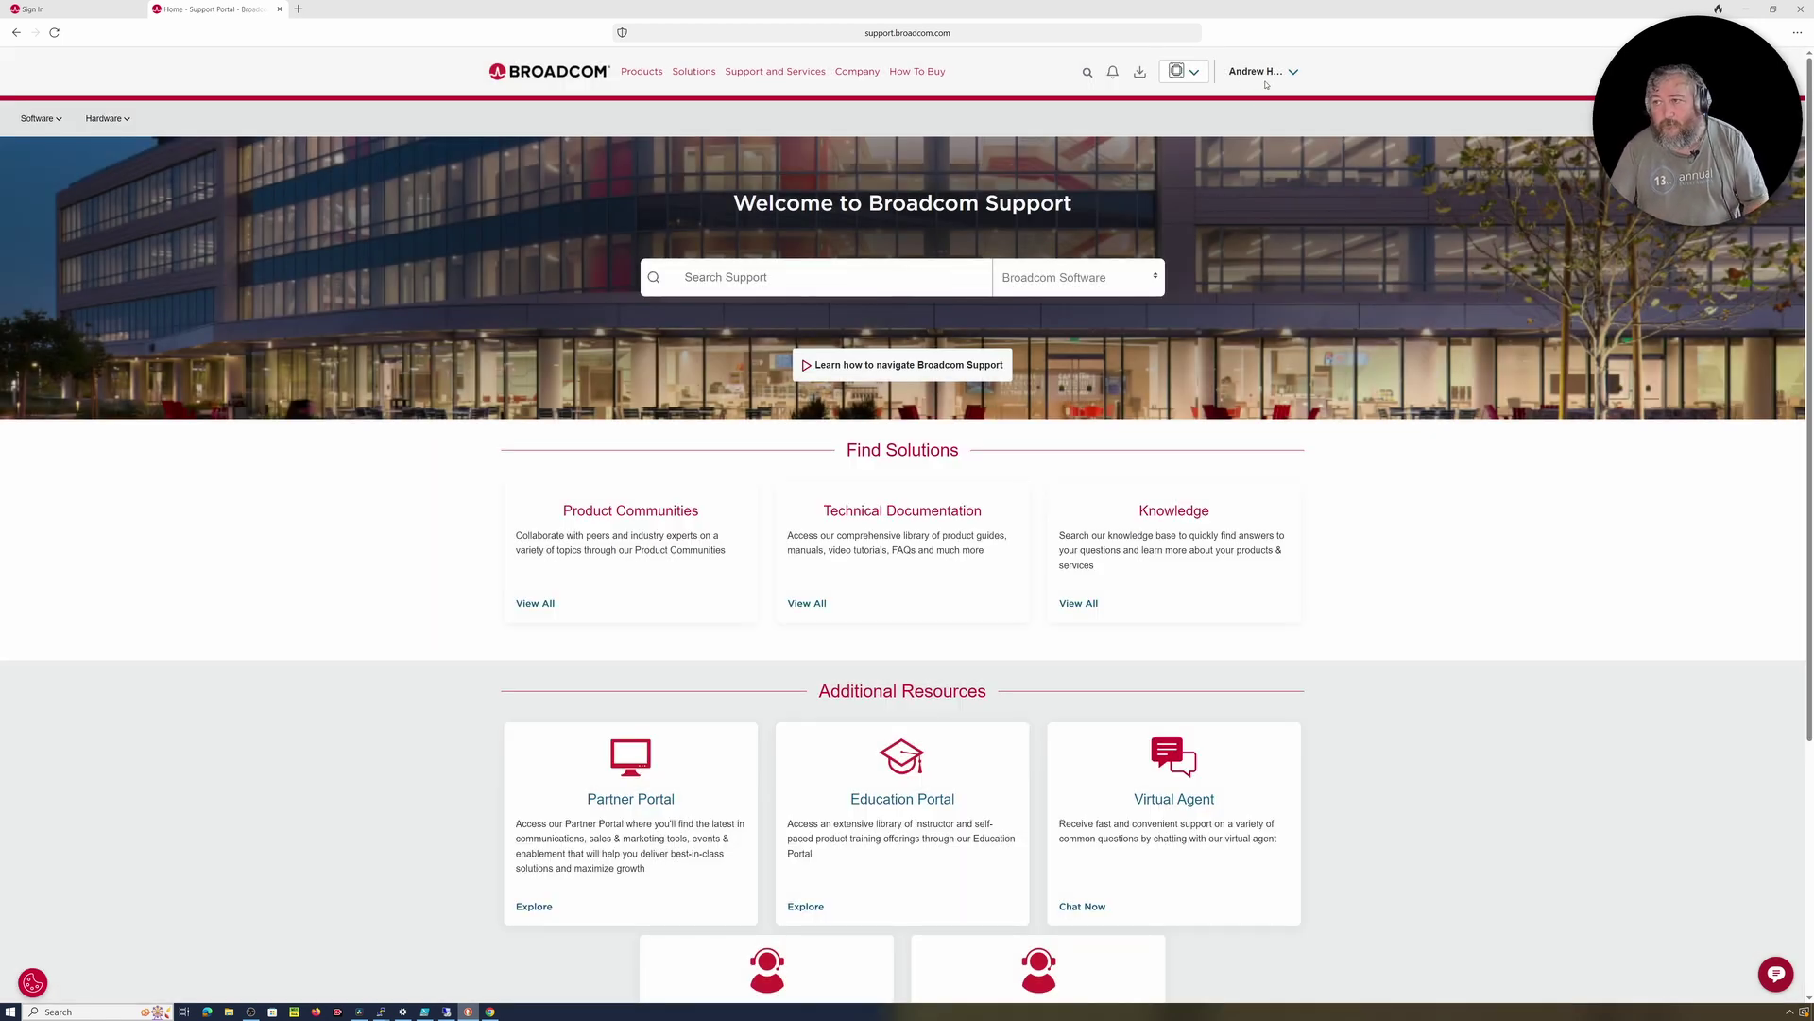
click(1291, 76)
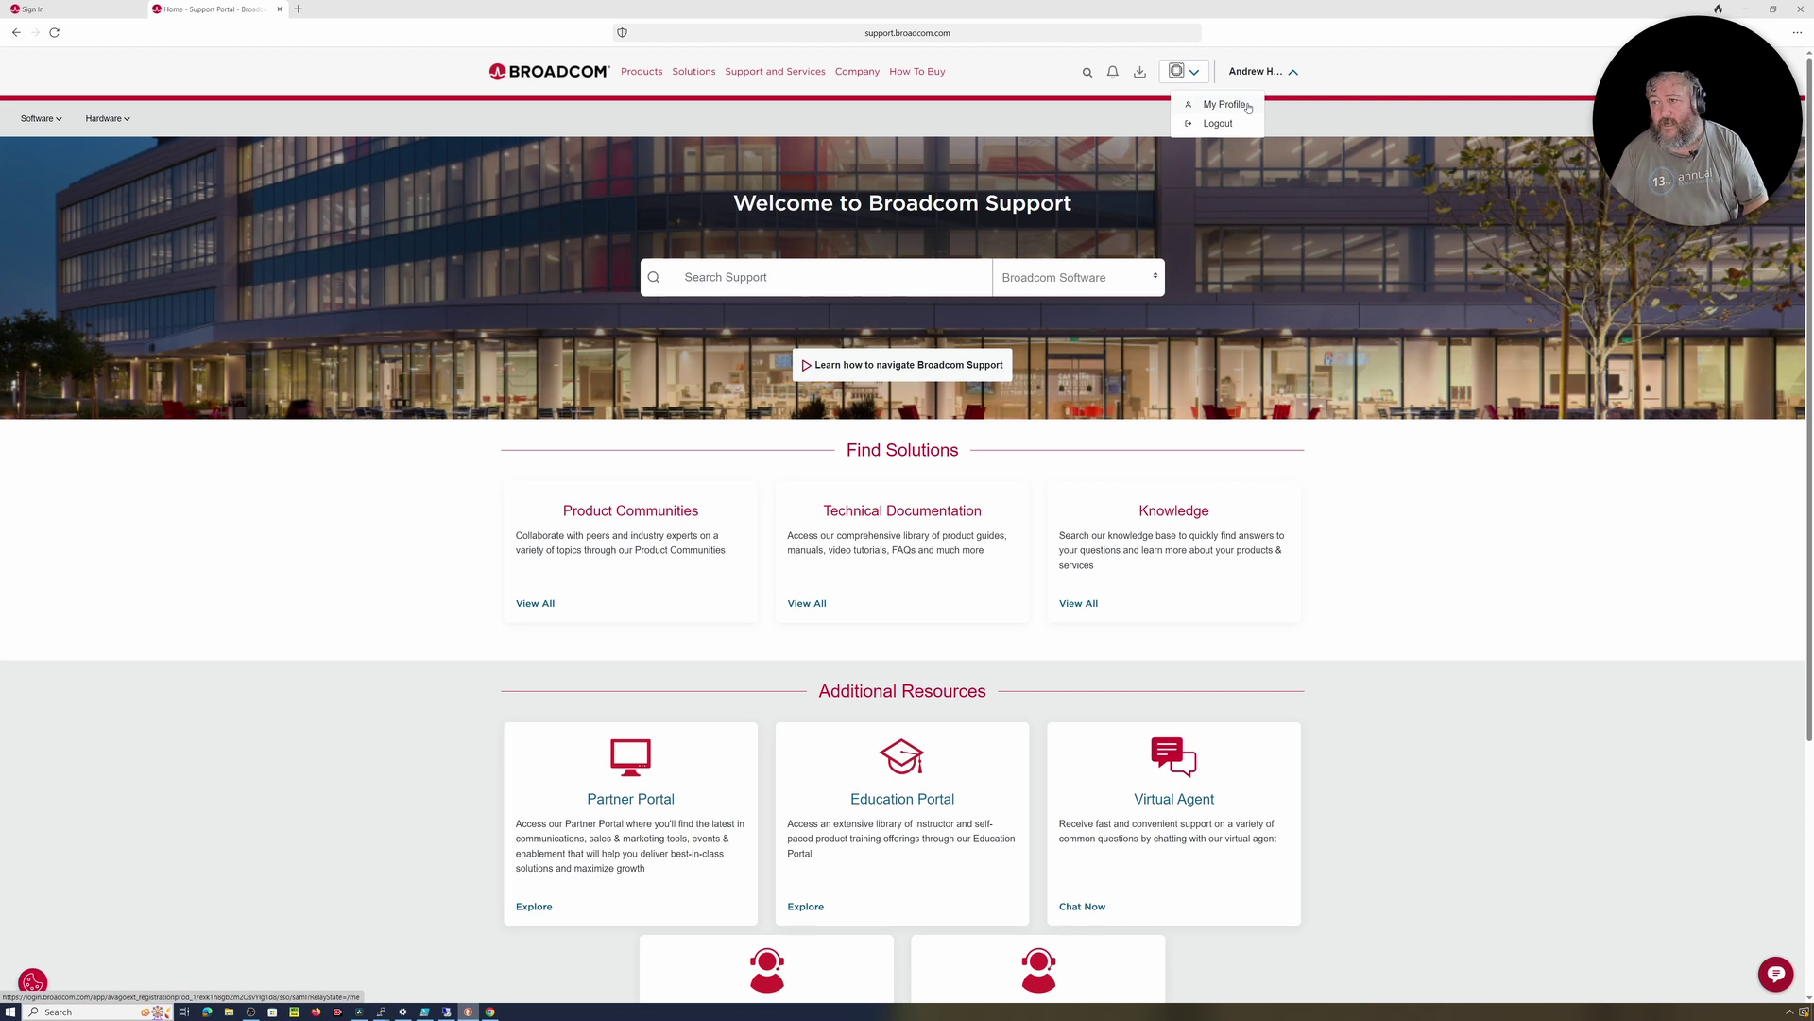
click(1282, 104)
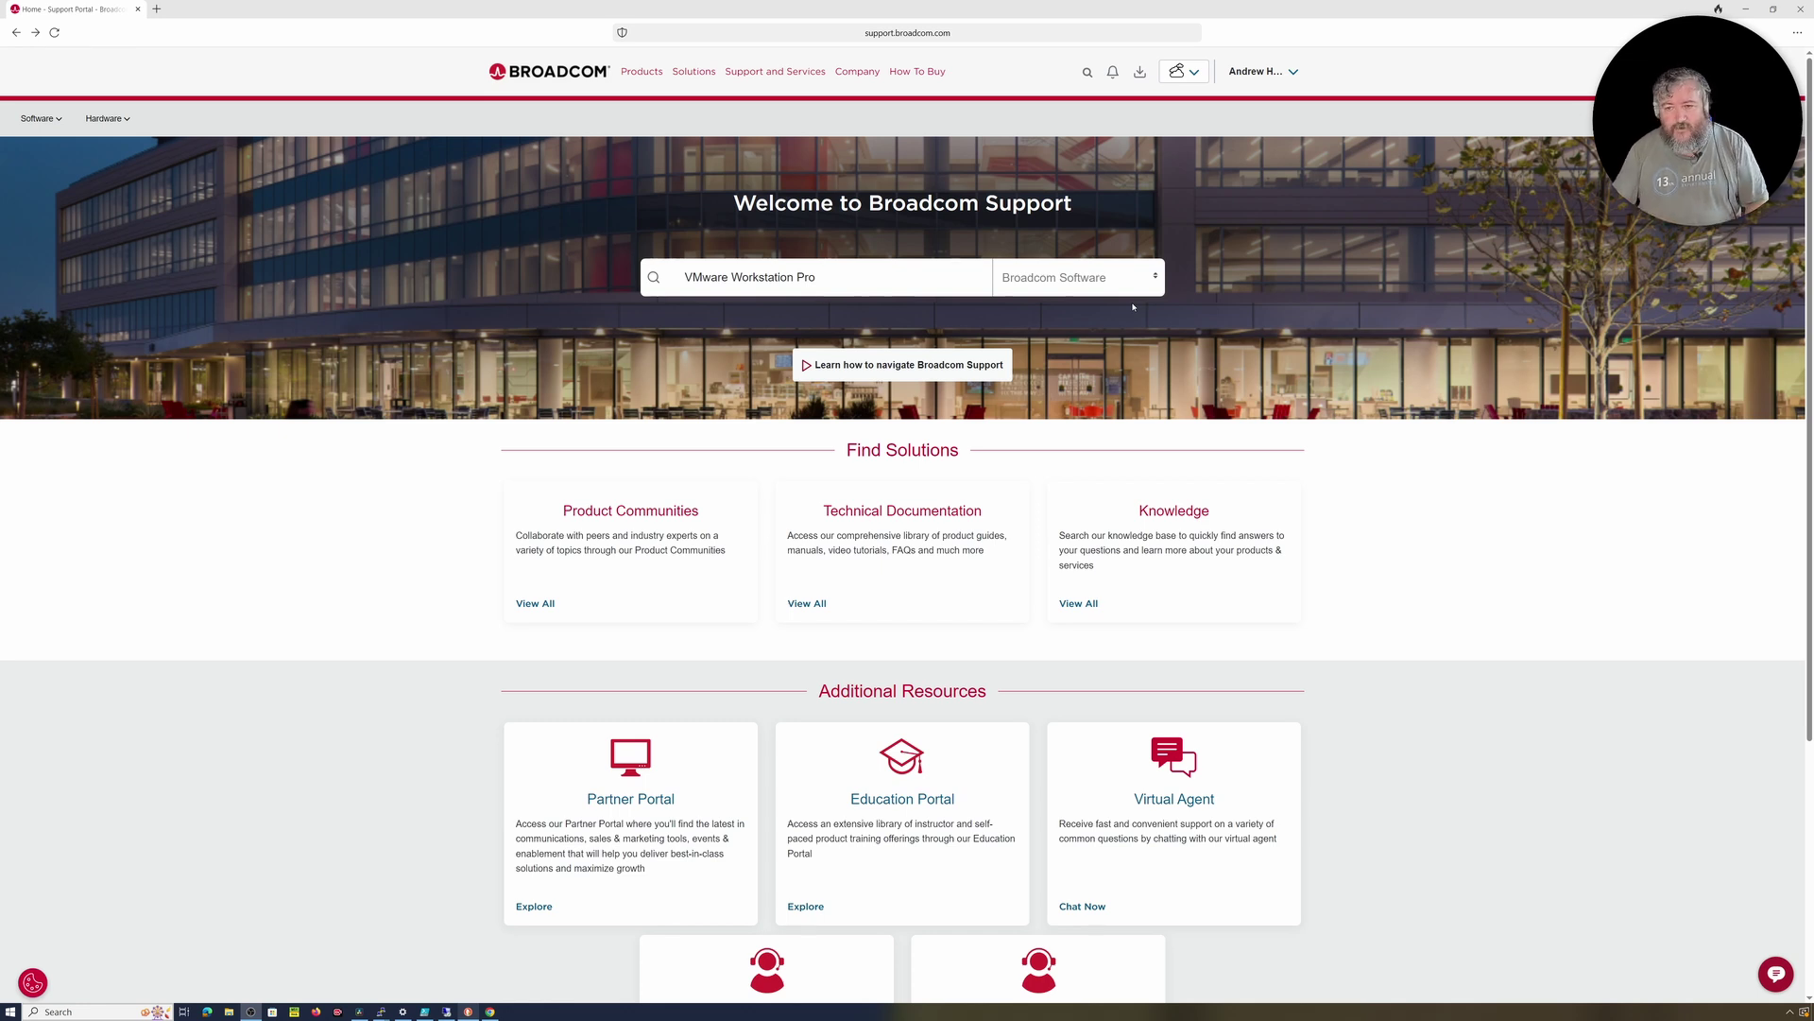
Step: Go to Software > VMware Cloud Foundation > My Downloads and open VMware Workstation Pro
click(46, 124)
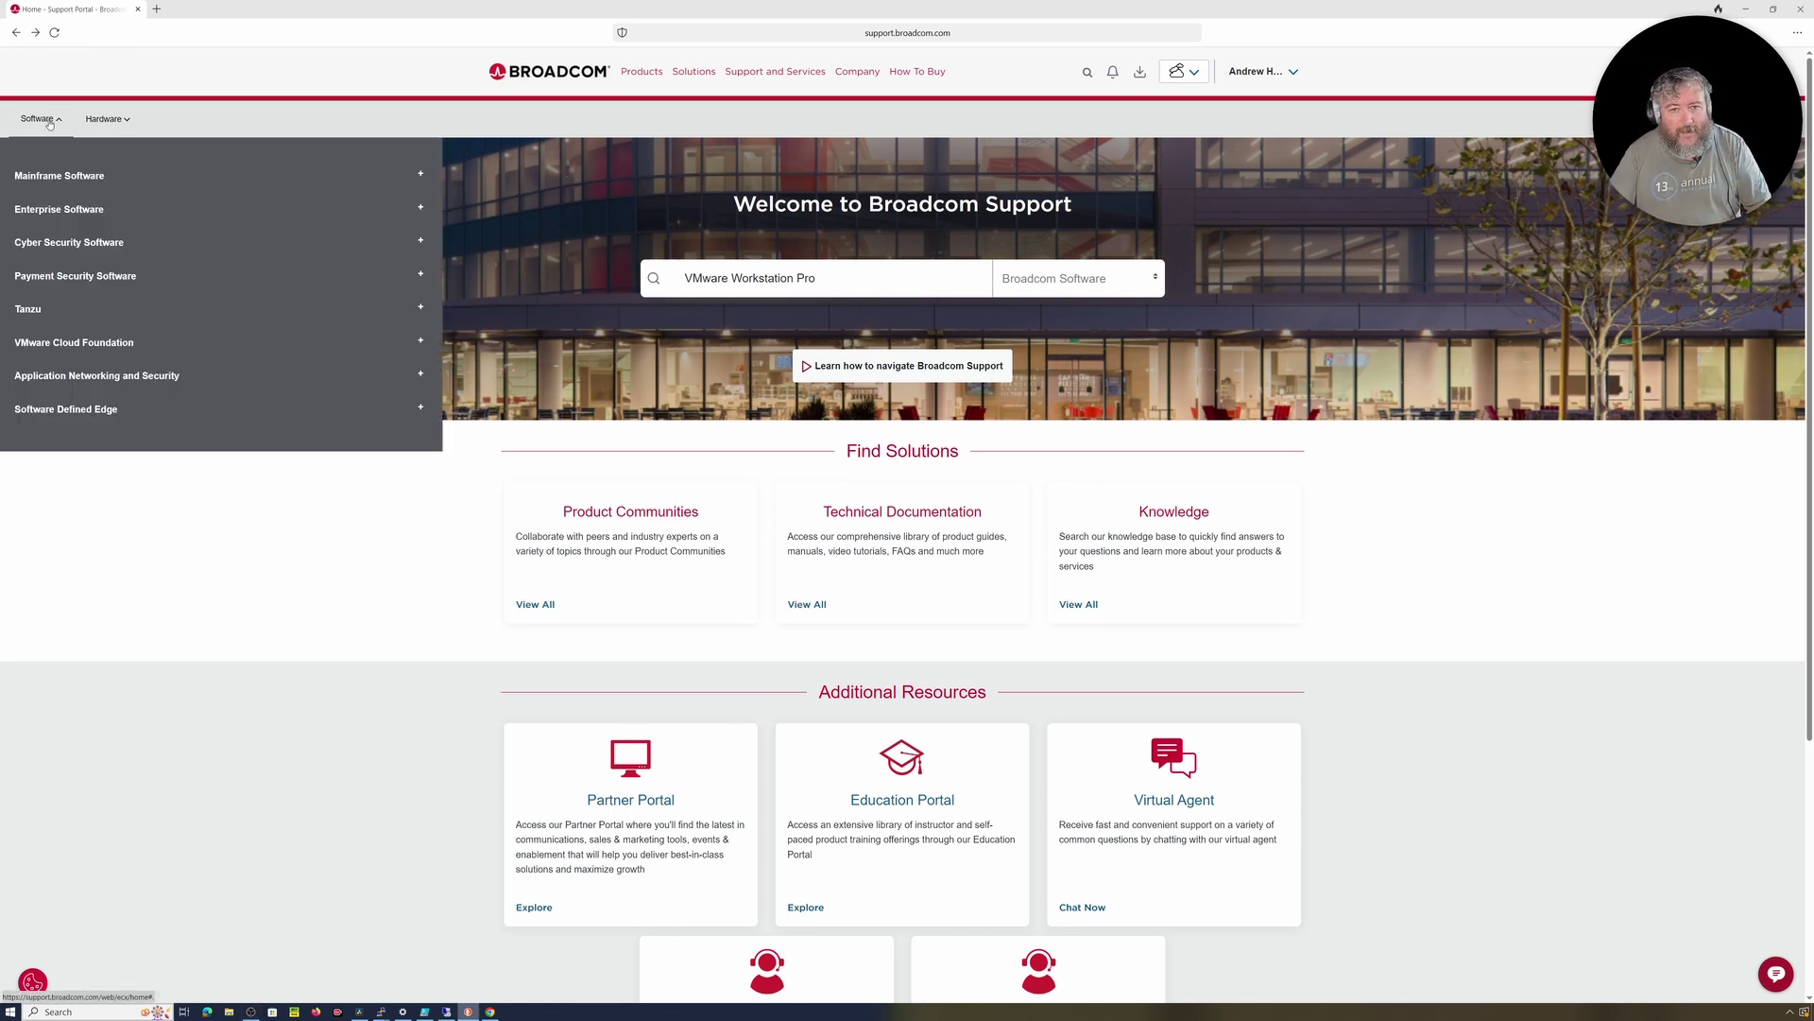
double_click(66, 344)
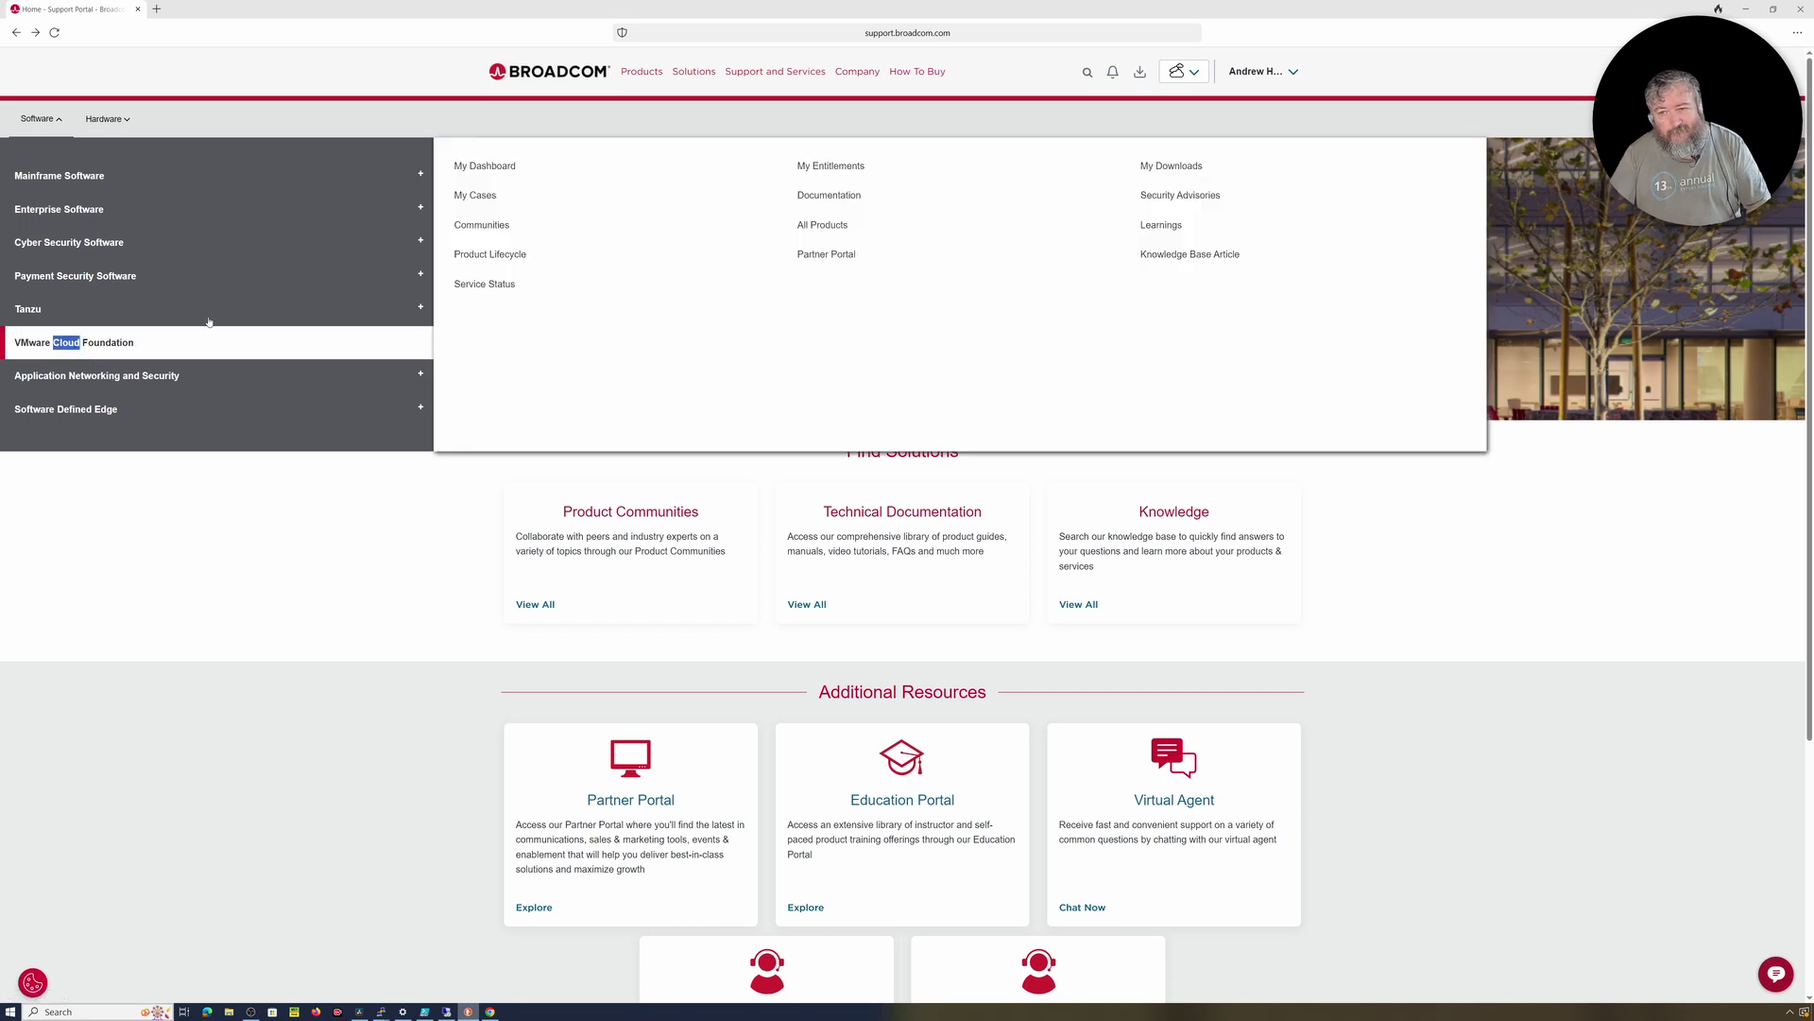
click(1159, 169)
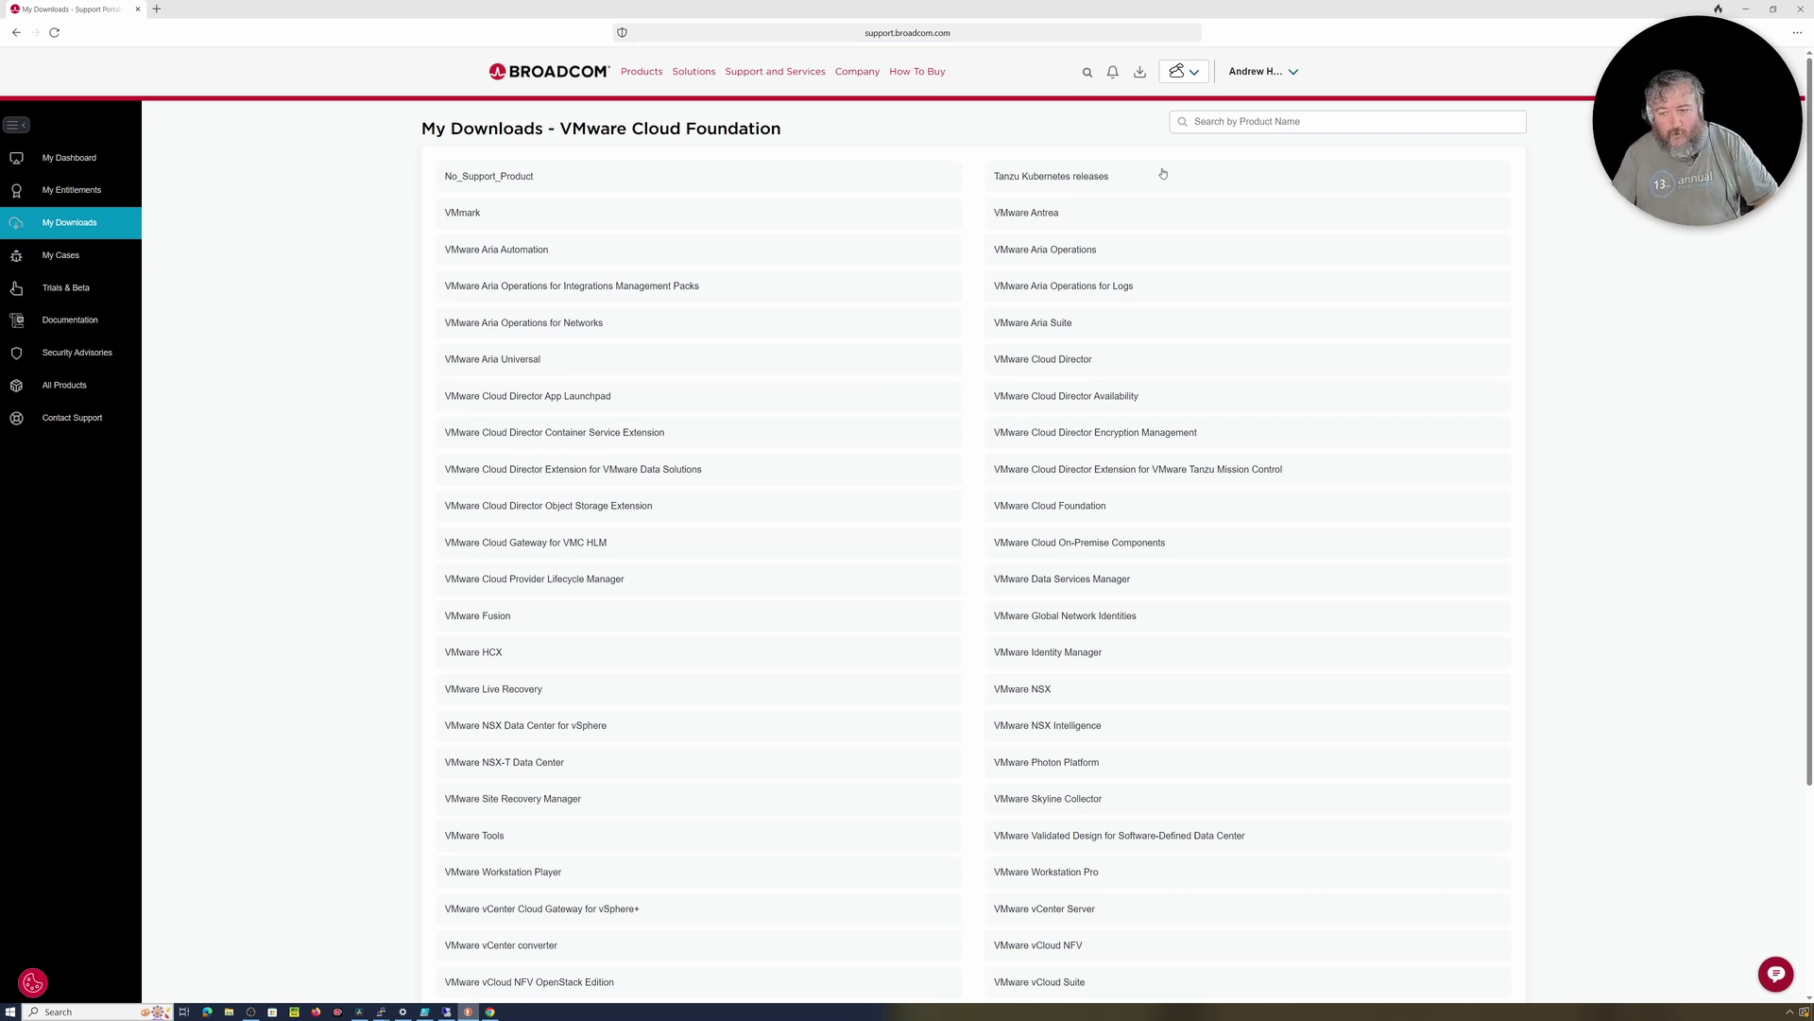
click(1083, 877)
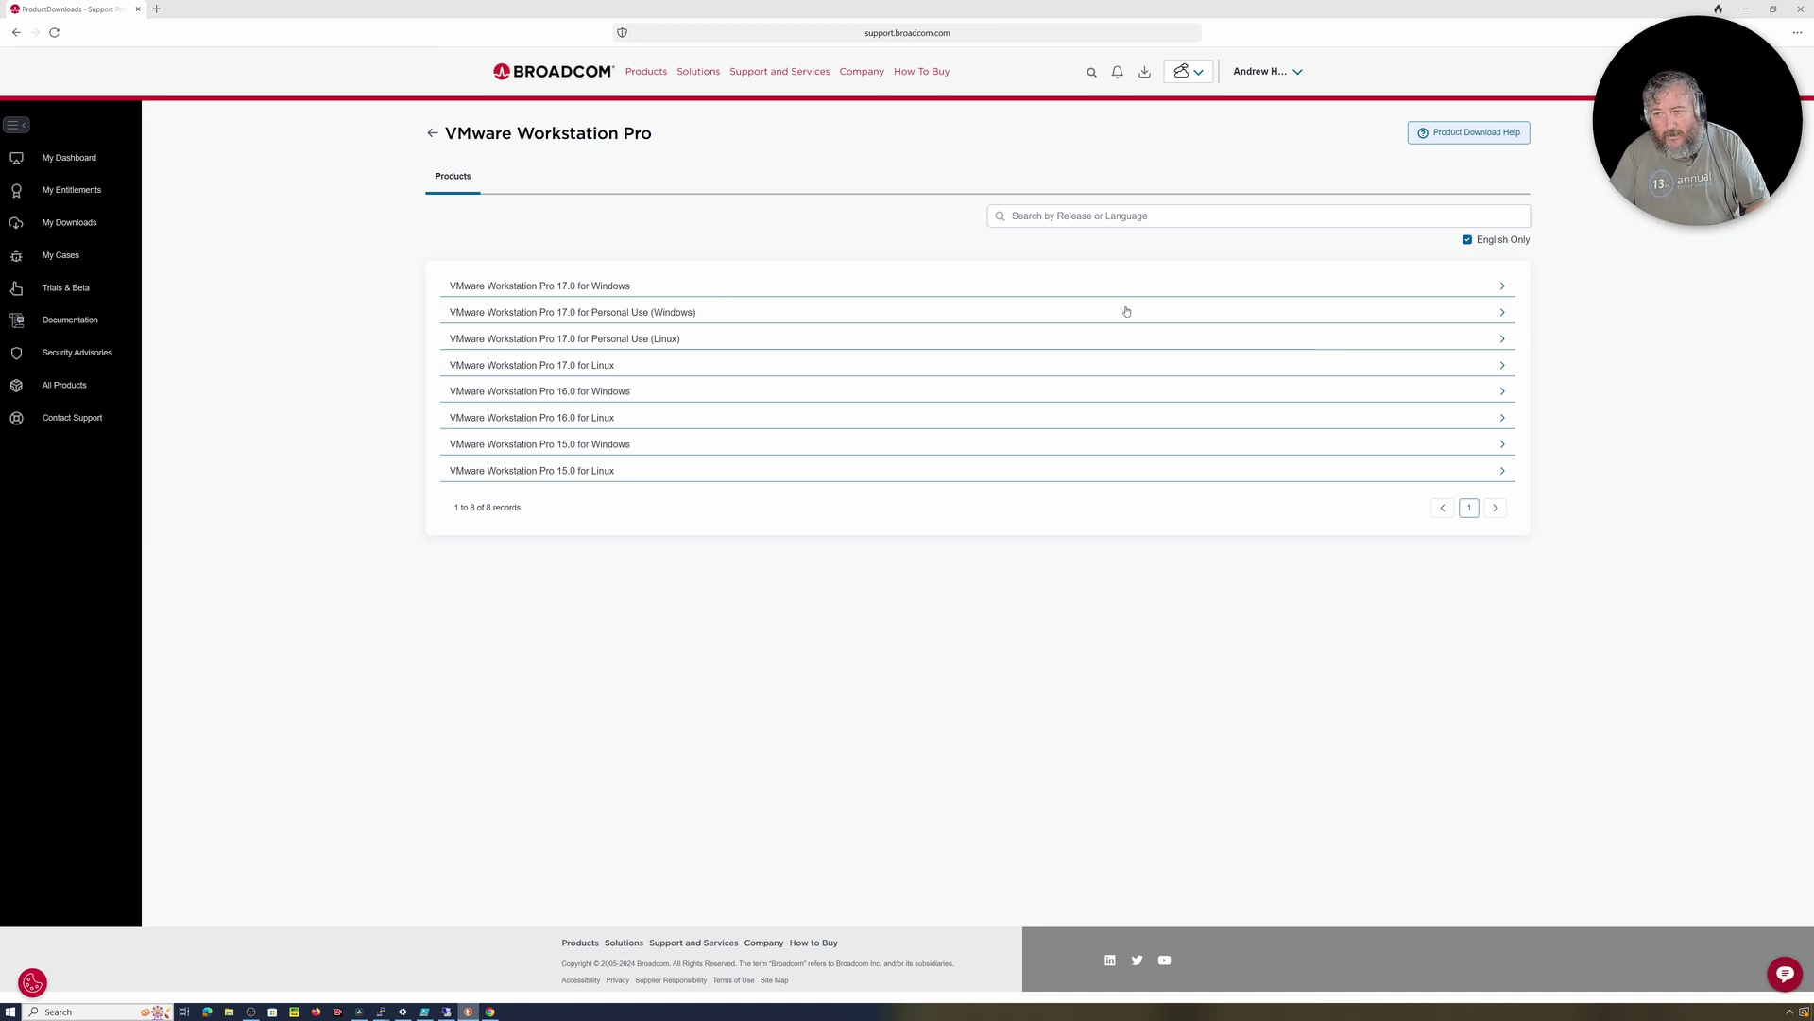
Step: Expand Workstation Pro 17.0 for Personal Use (Windows) and open the 17.6 release
click(1503, 315)
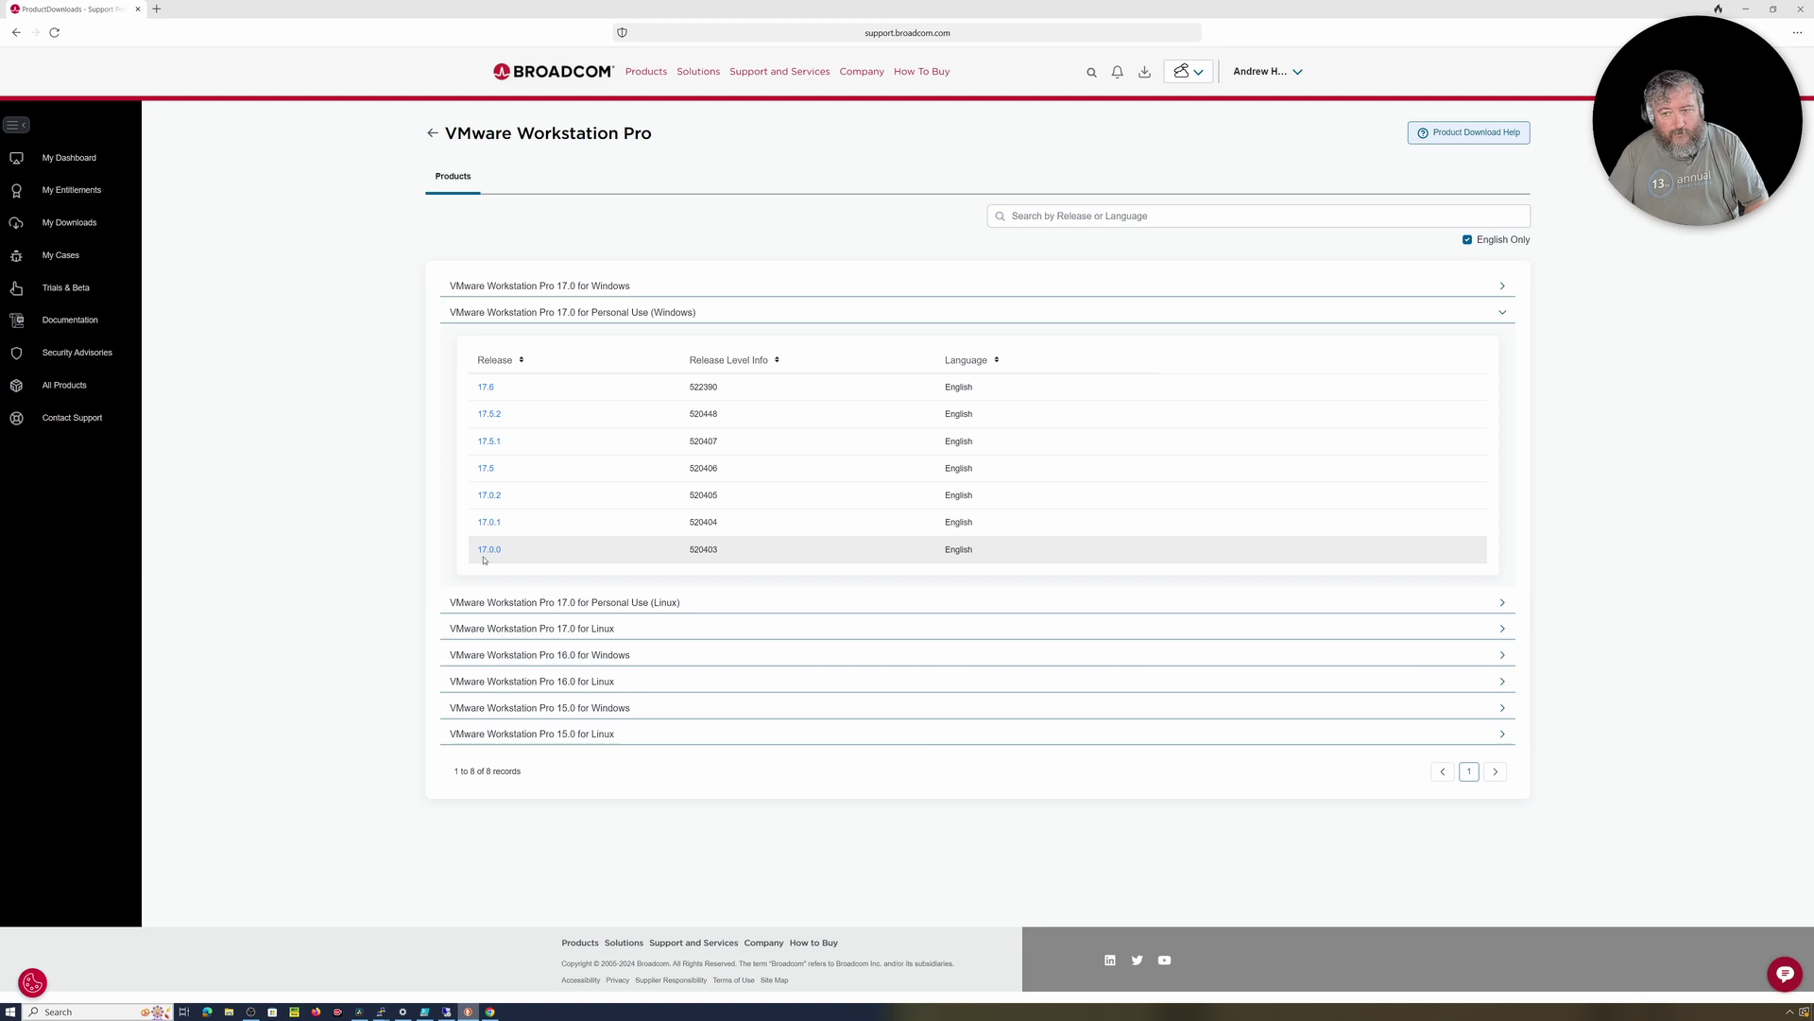
click(489, 387)
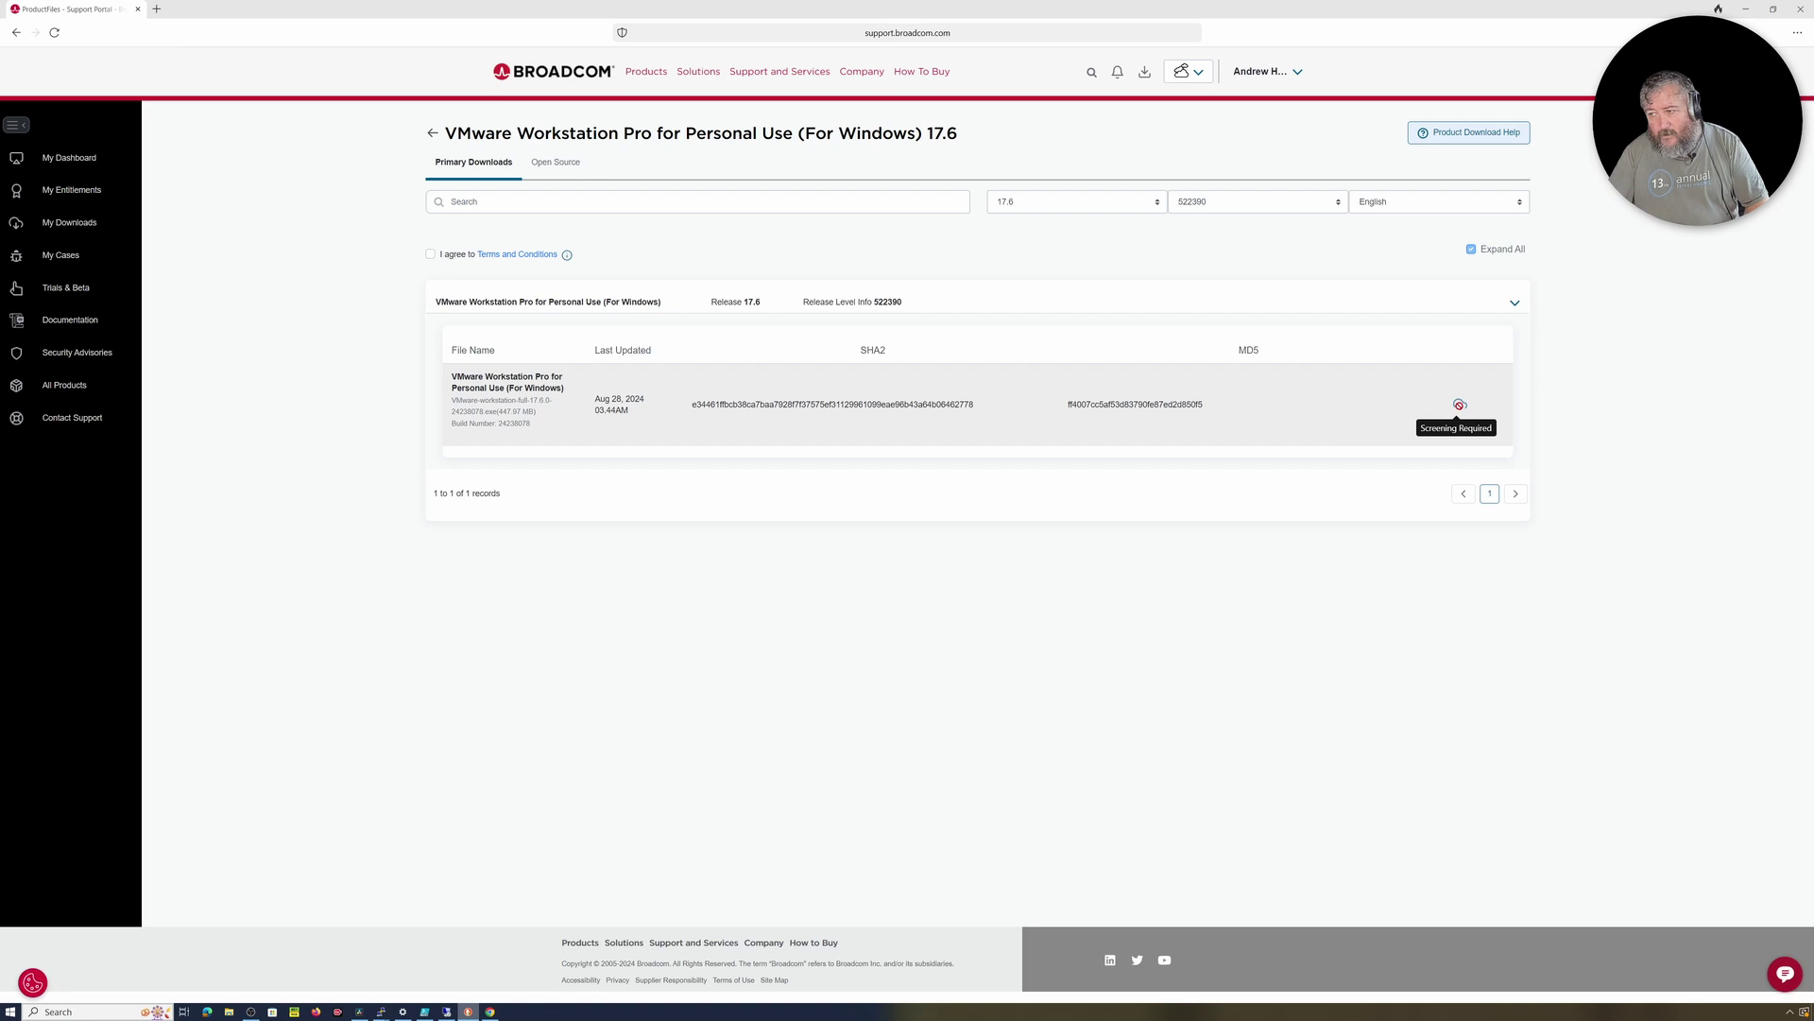
Step: Accept the terms and request the Windows 17.6 installer, confirming the extra download verification
click(430, 255)
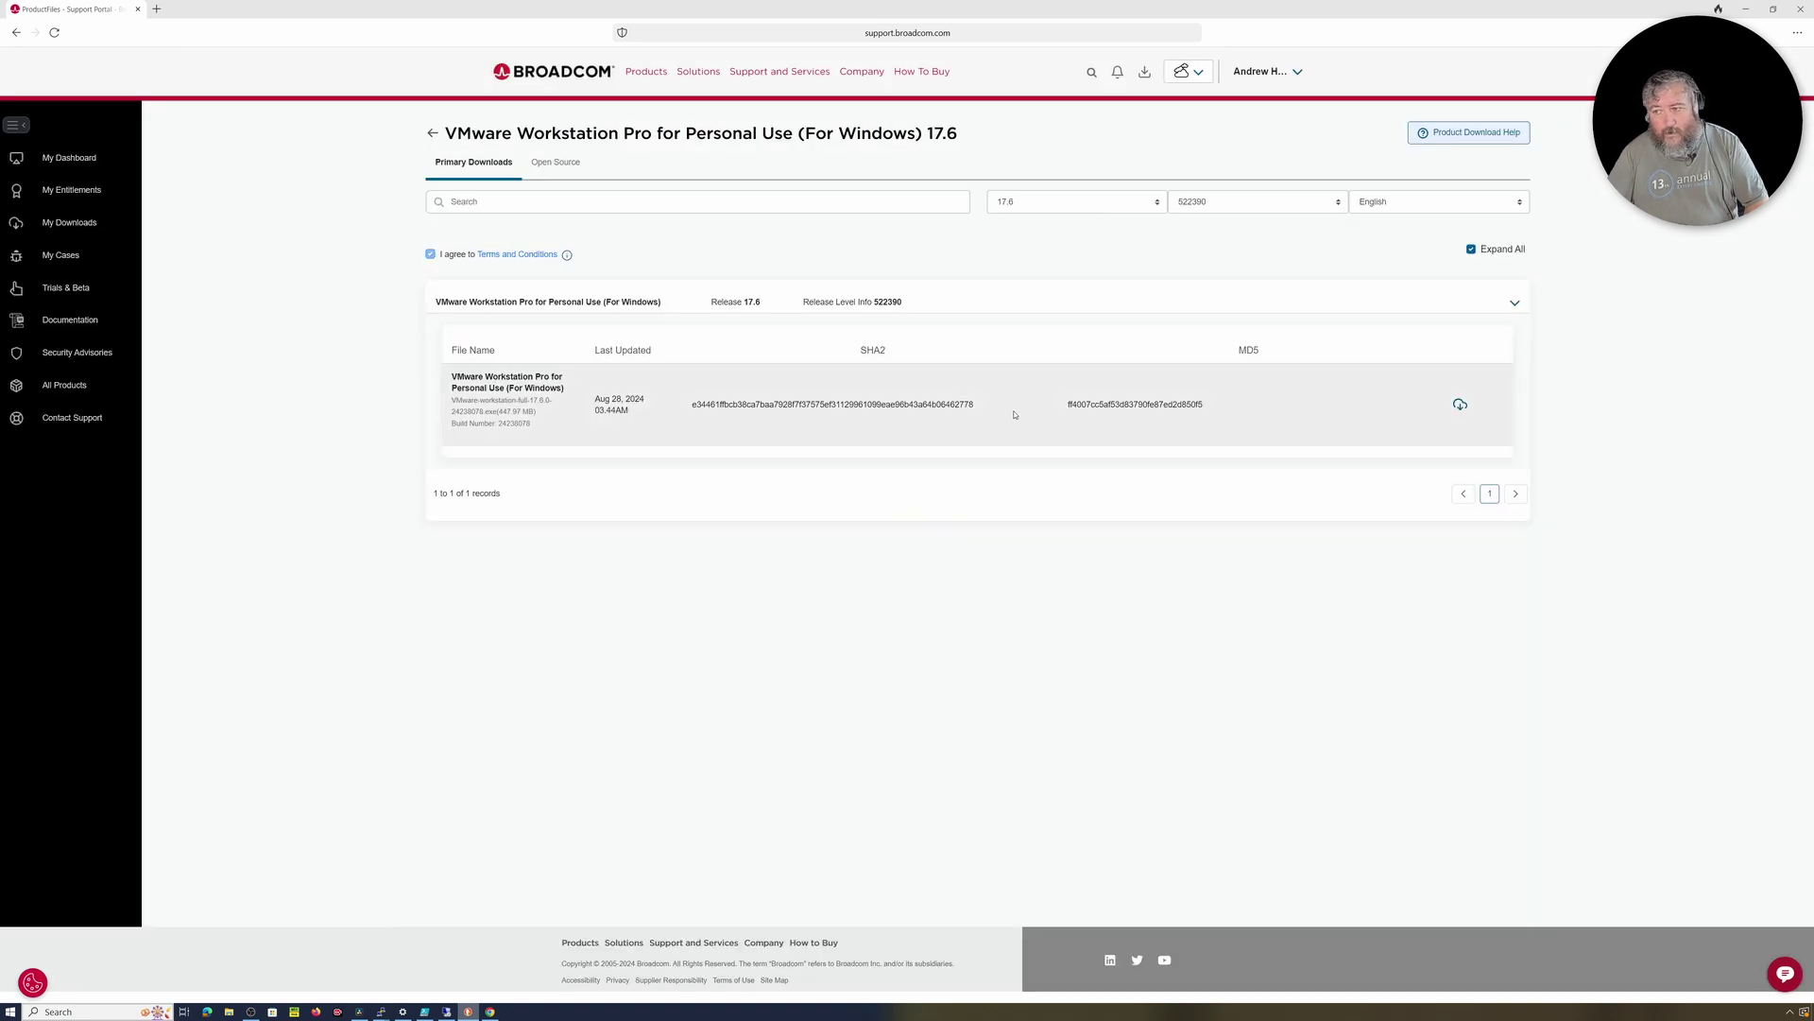
click(1460, 404)
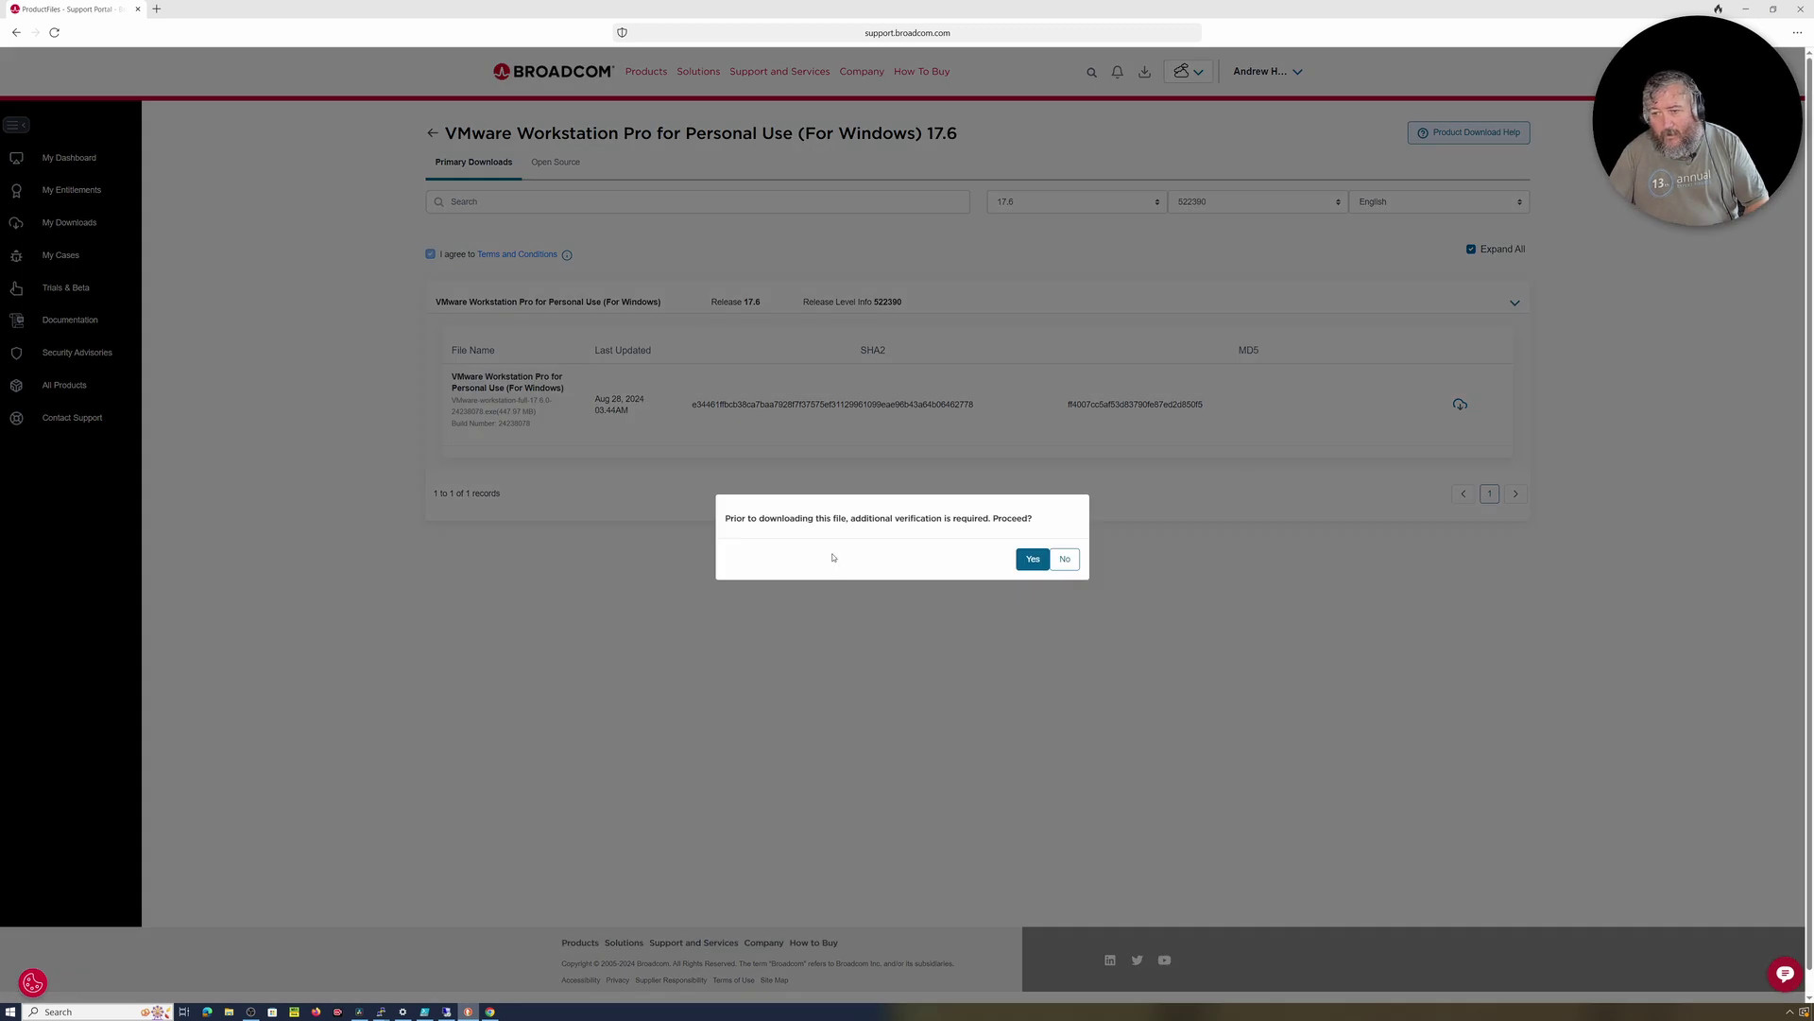
click(1033, 565)
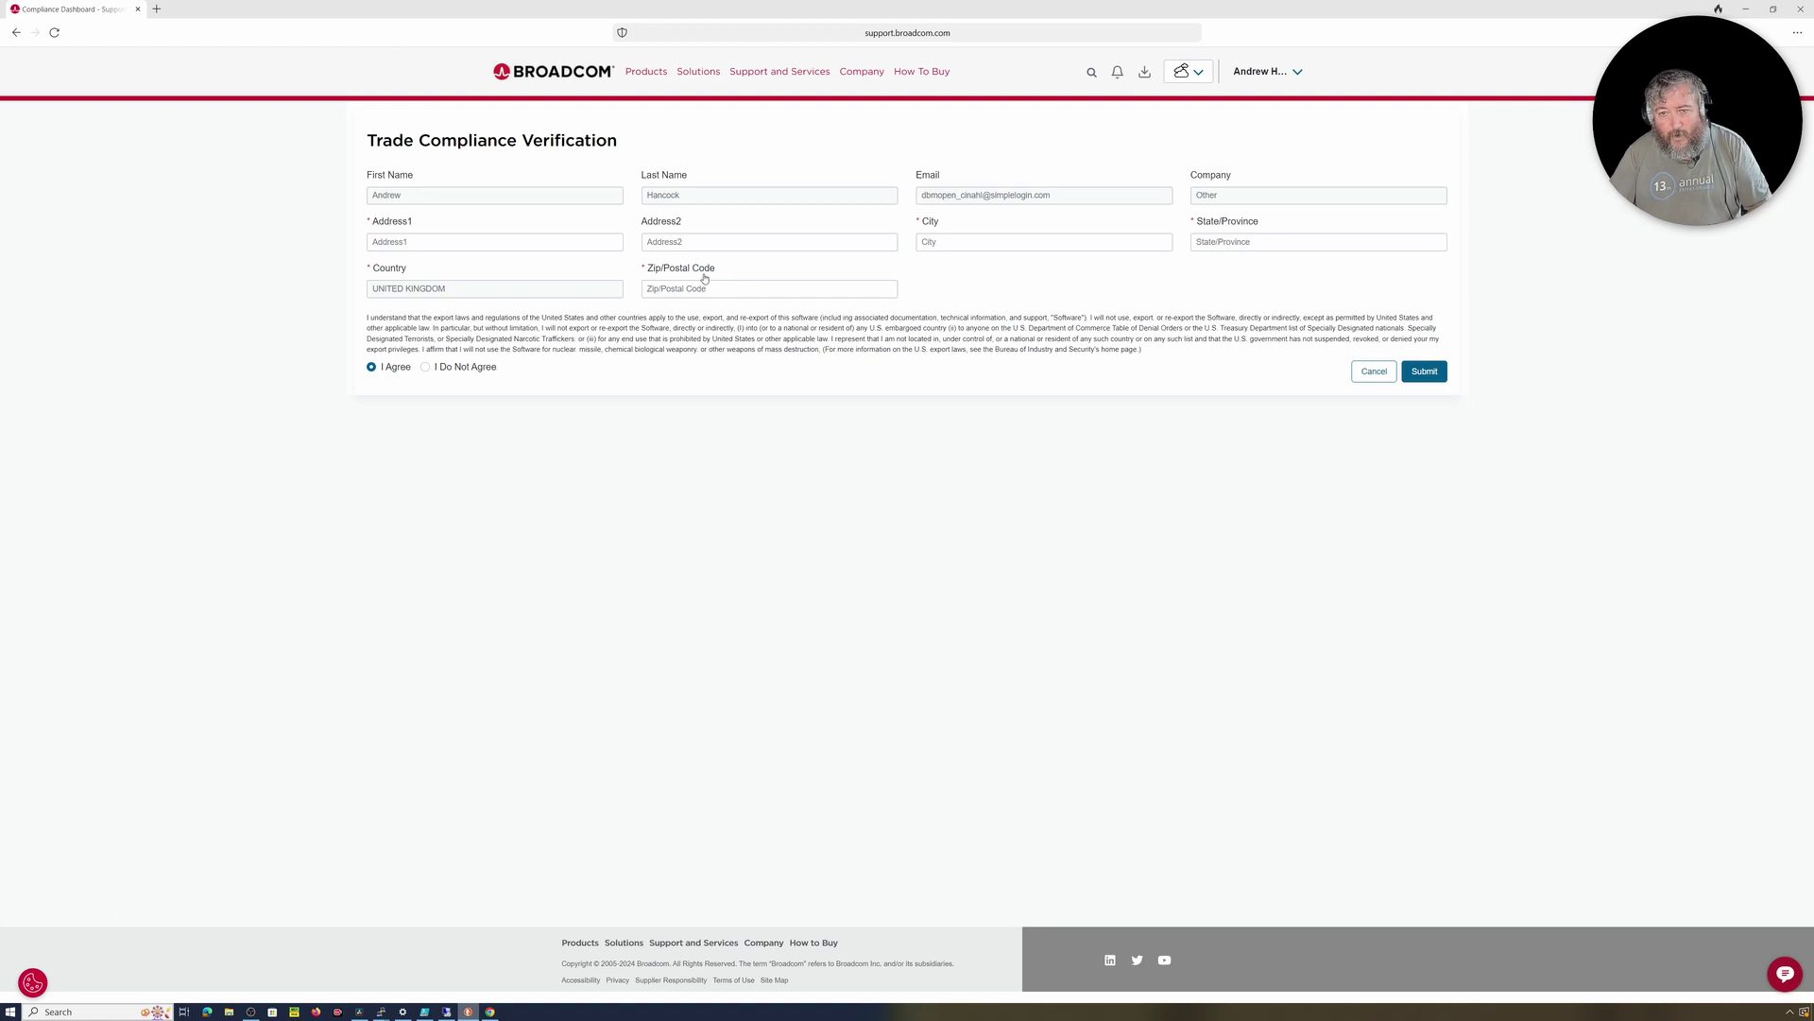
Step: Enter the Address1 and Address2 lines on the trade compliance form, fixing a typo
click(448, 245)
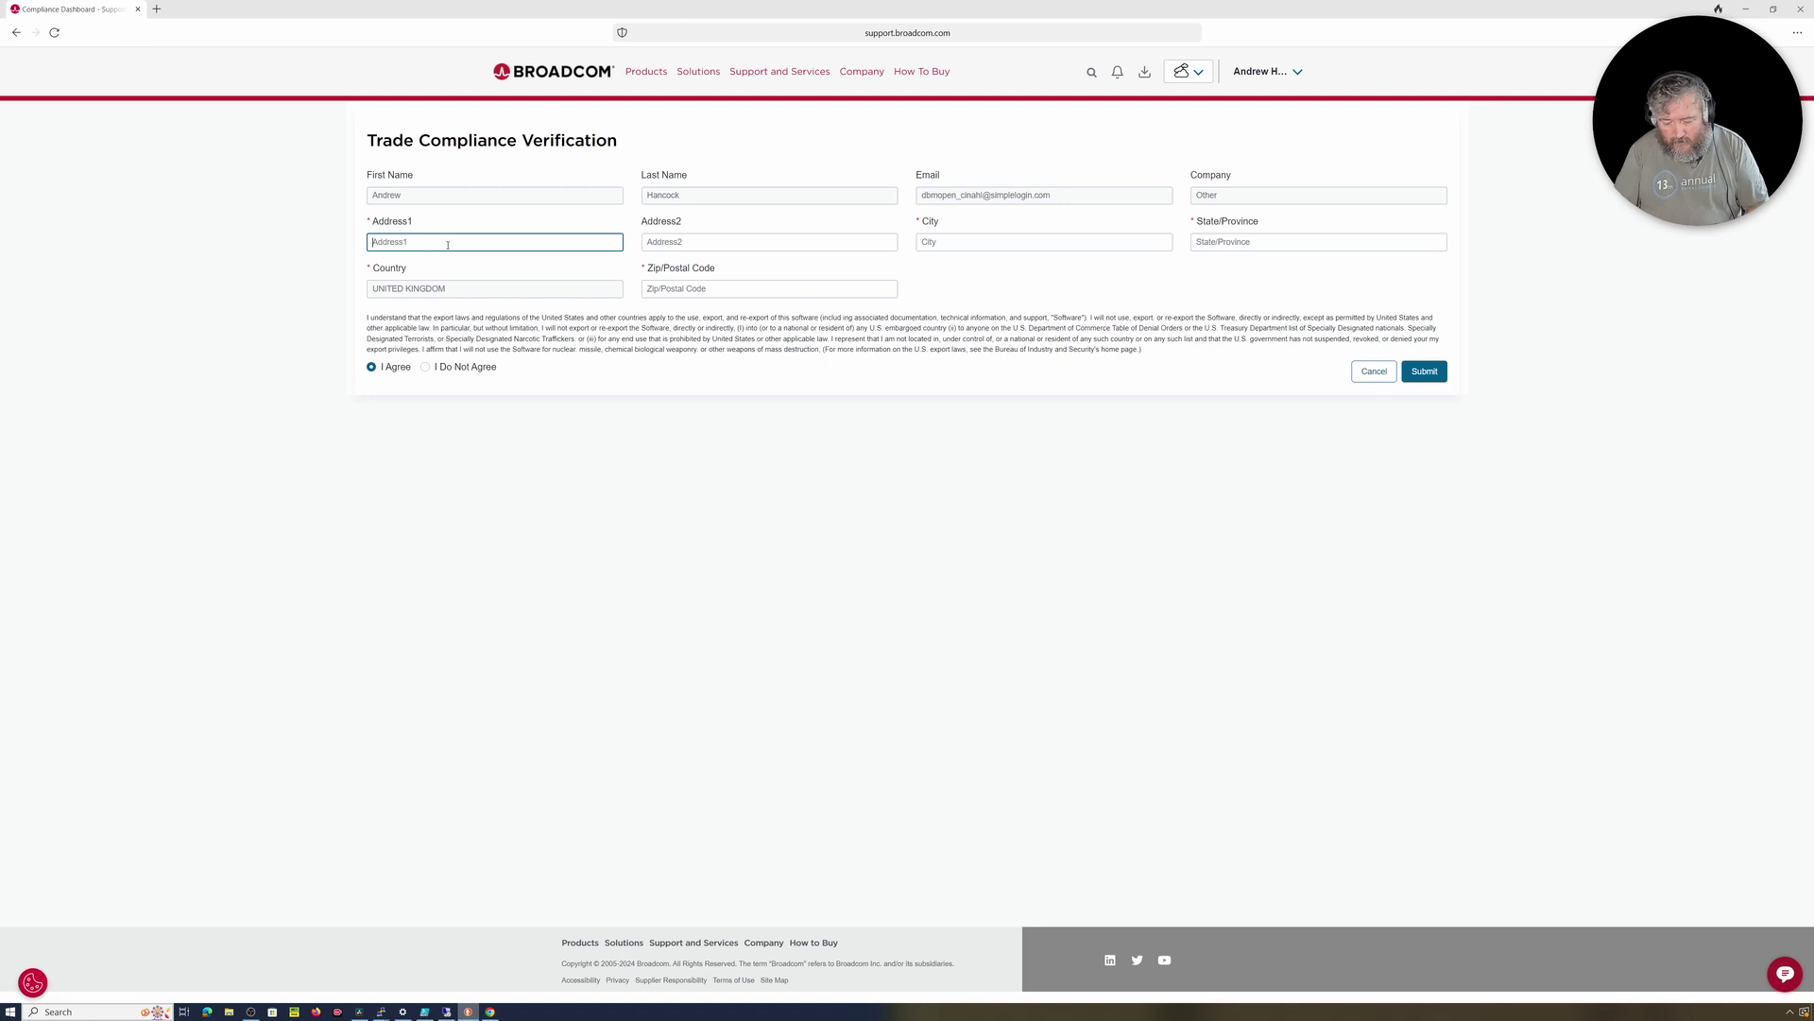
text(York)
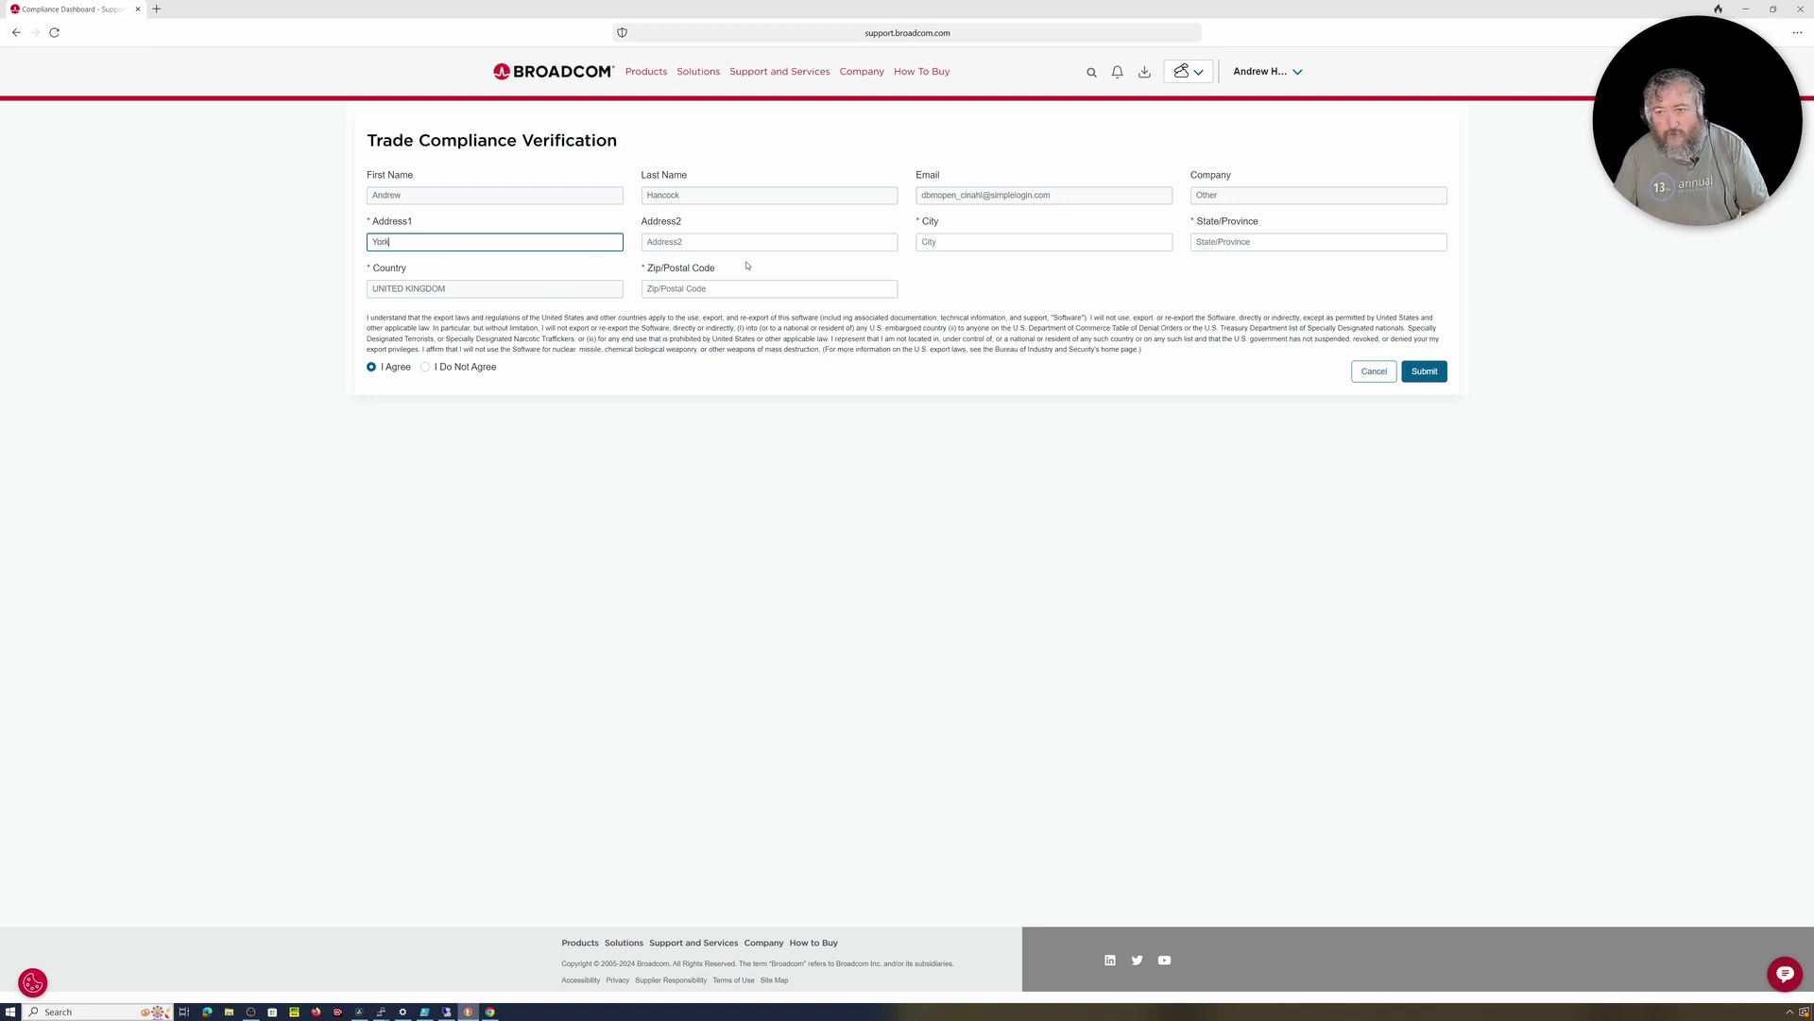
click(723, 245)
text(Yo)
text(prk)
key(BackSpace)
key(BackSpace)
key(BackSpace)
text(rk)
Step: Fill in the City, State/Province and Zip/Postal Code fields, then submit the form
click(945, 244)
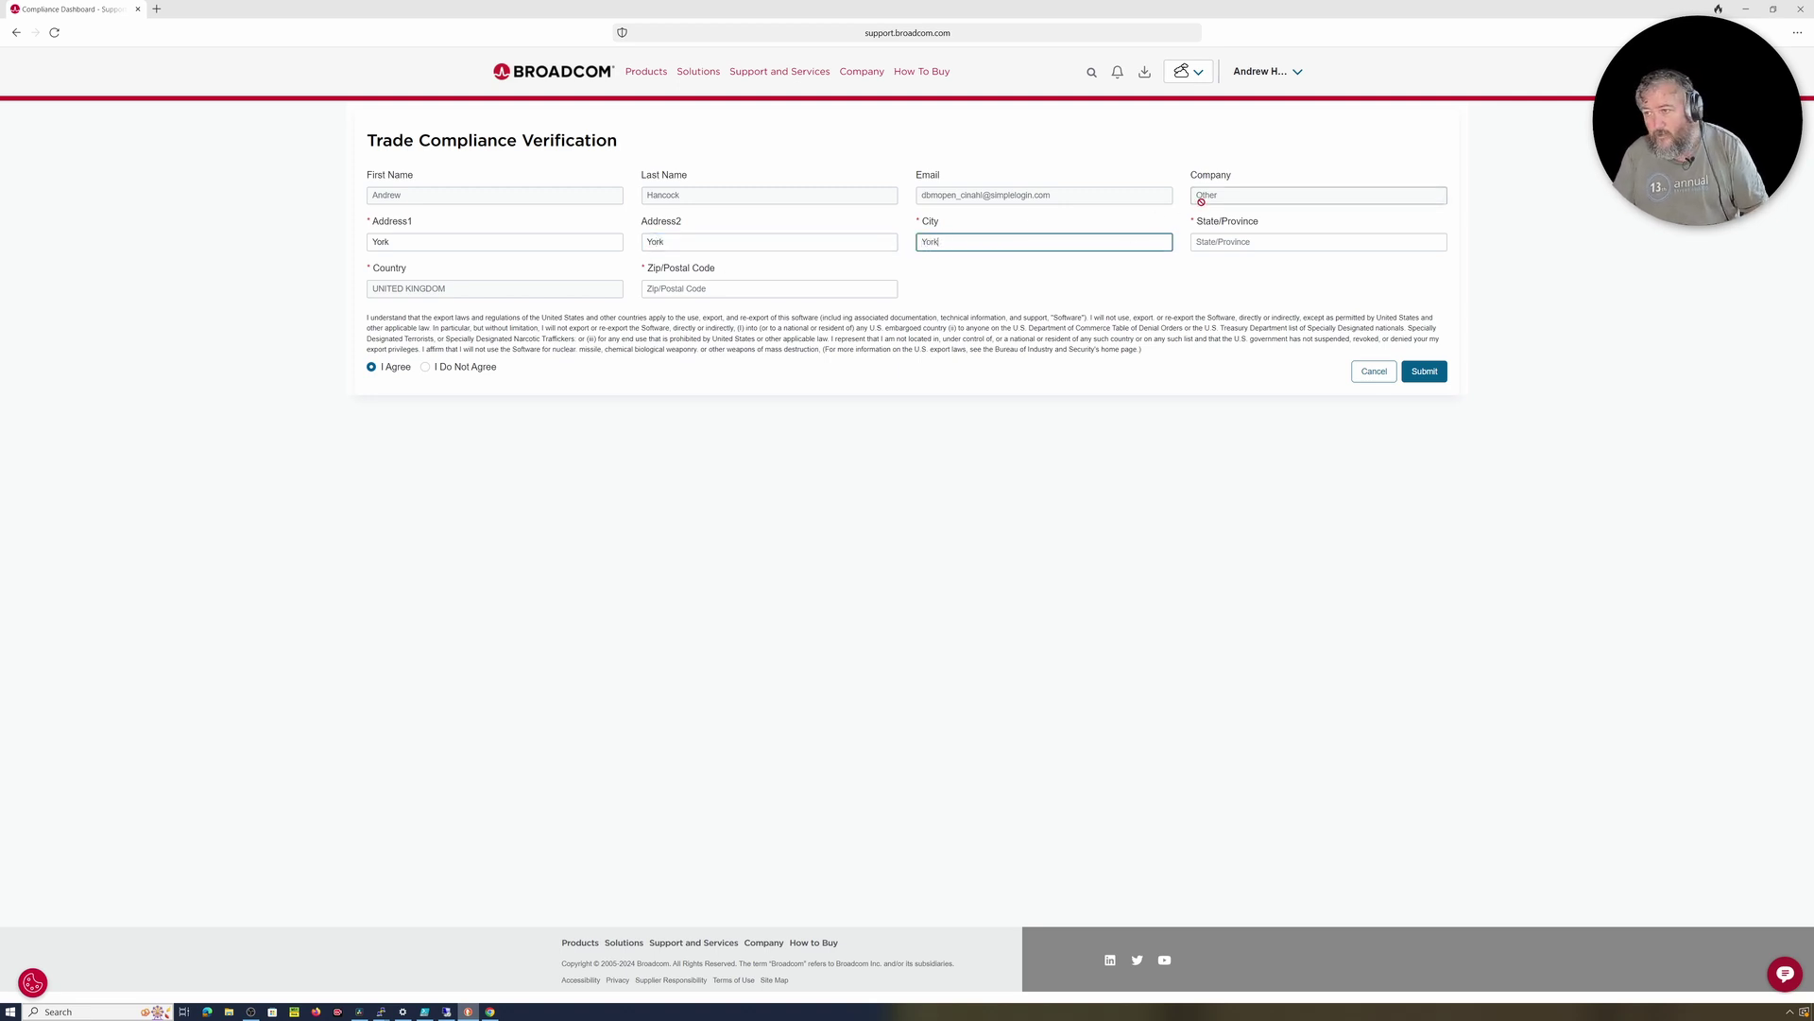
click(1233, 243)
text(York)
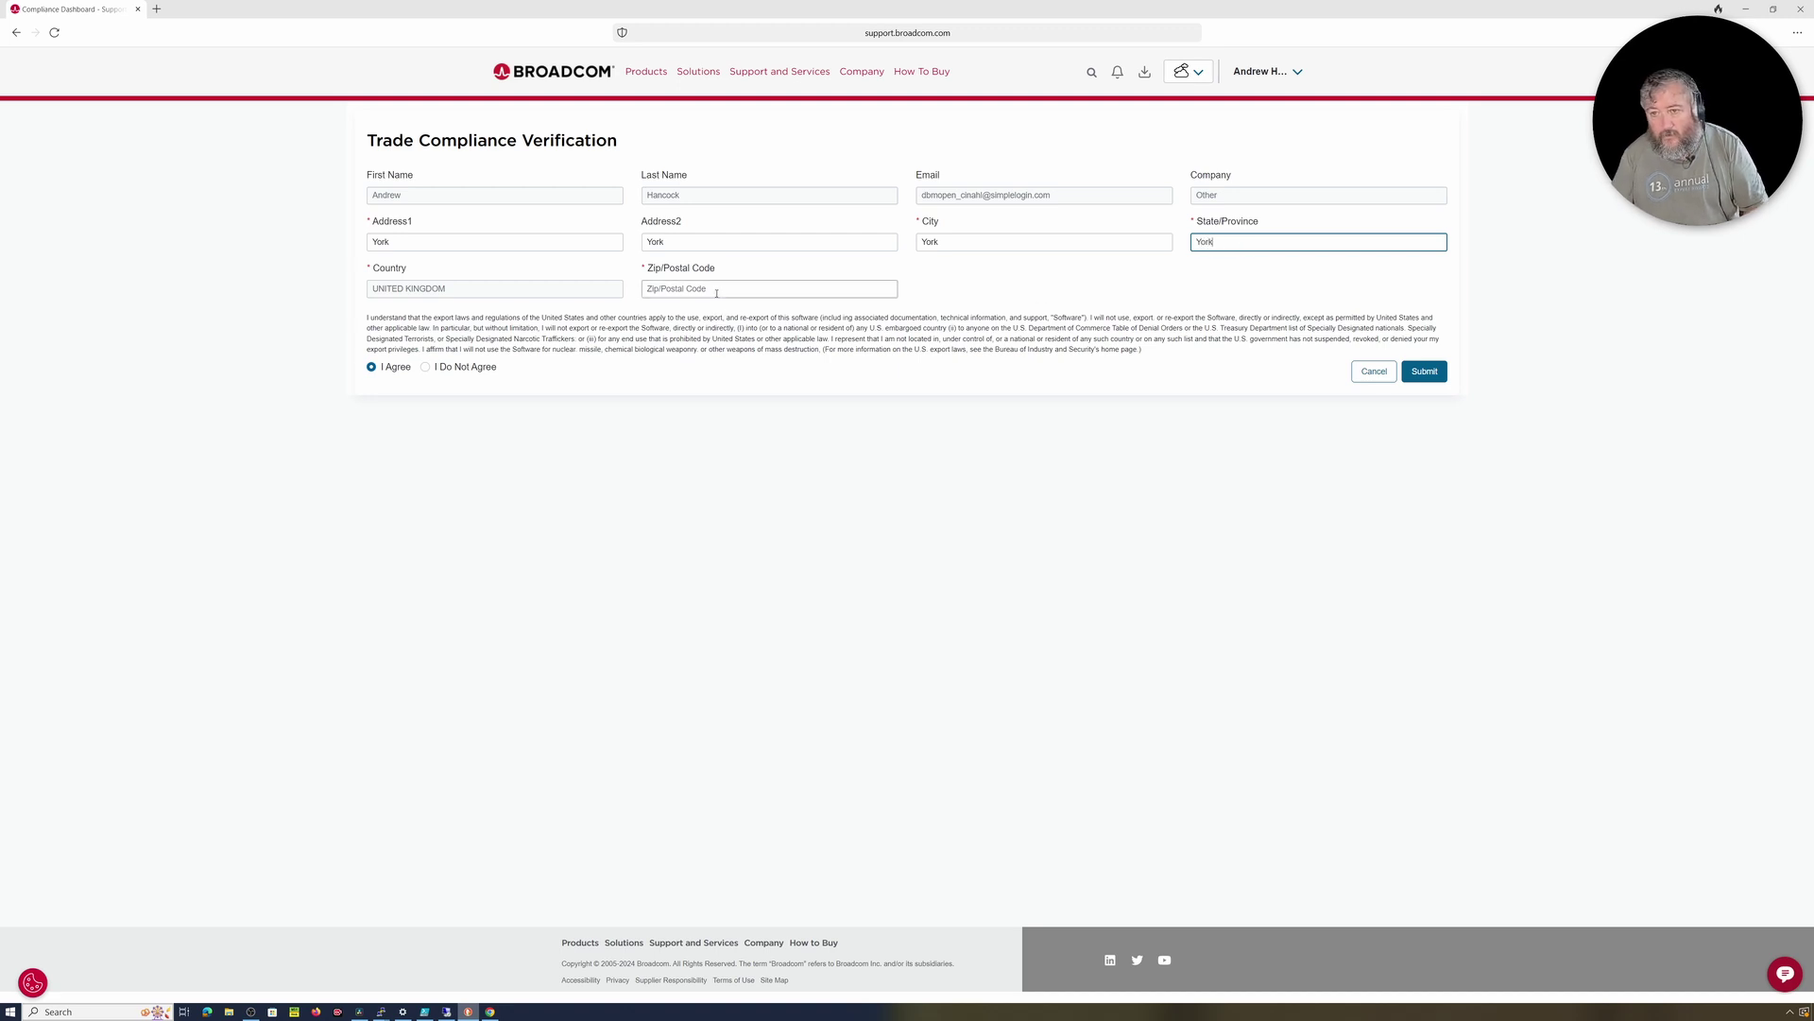
click(716, 291)
text(YO1 1AA)
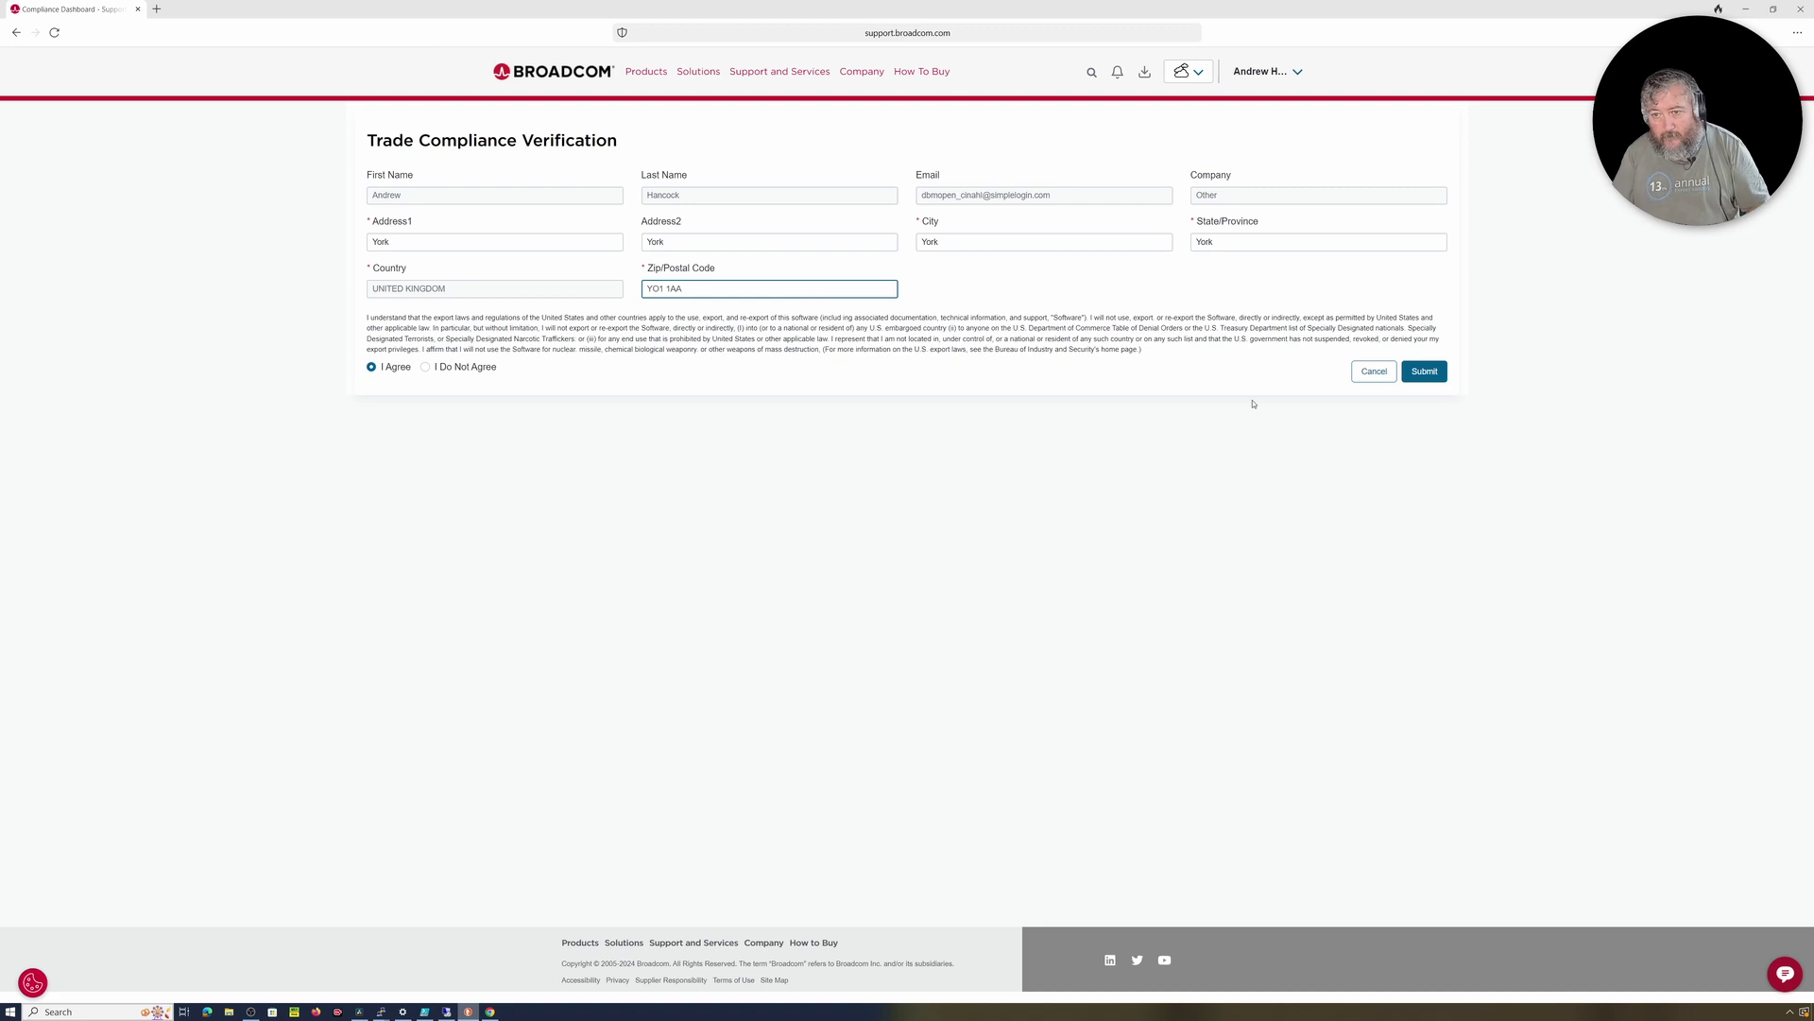
click(1426, 373)
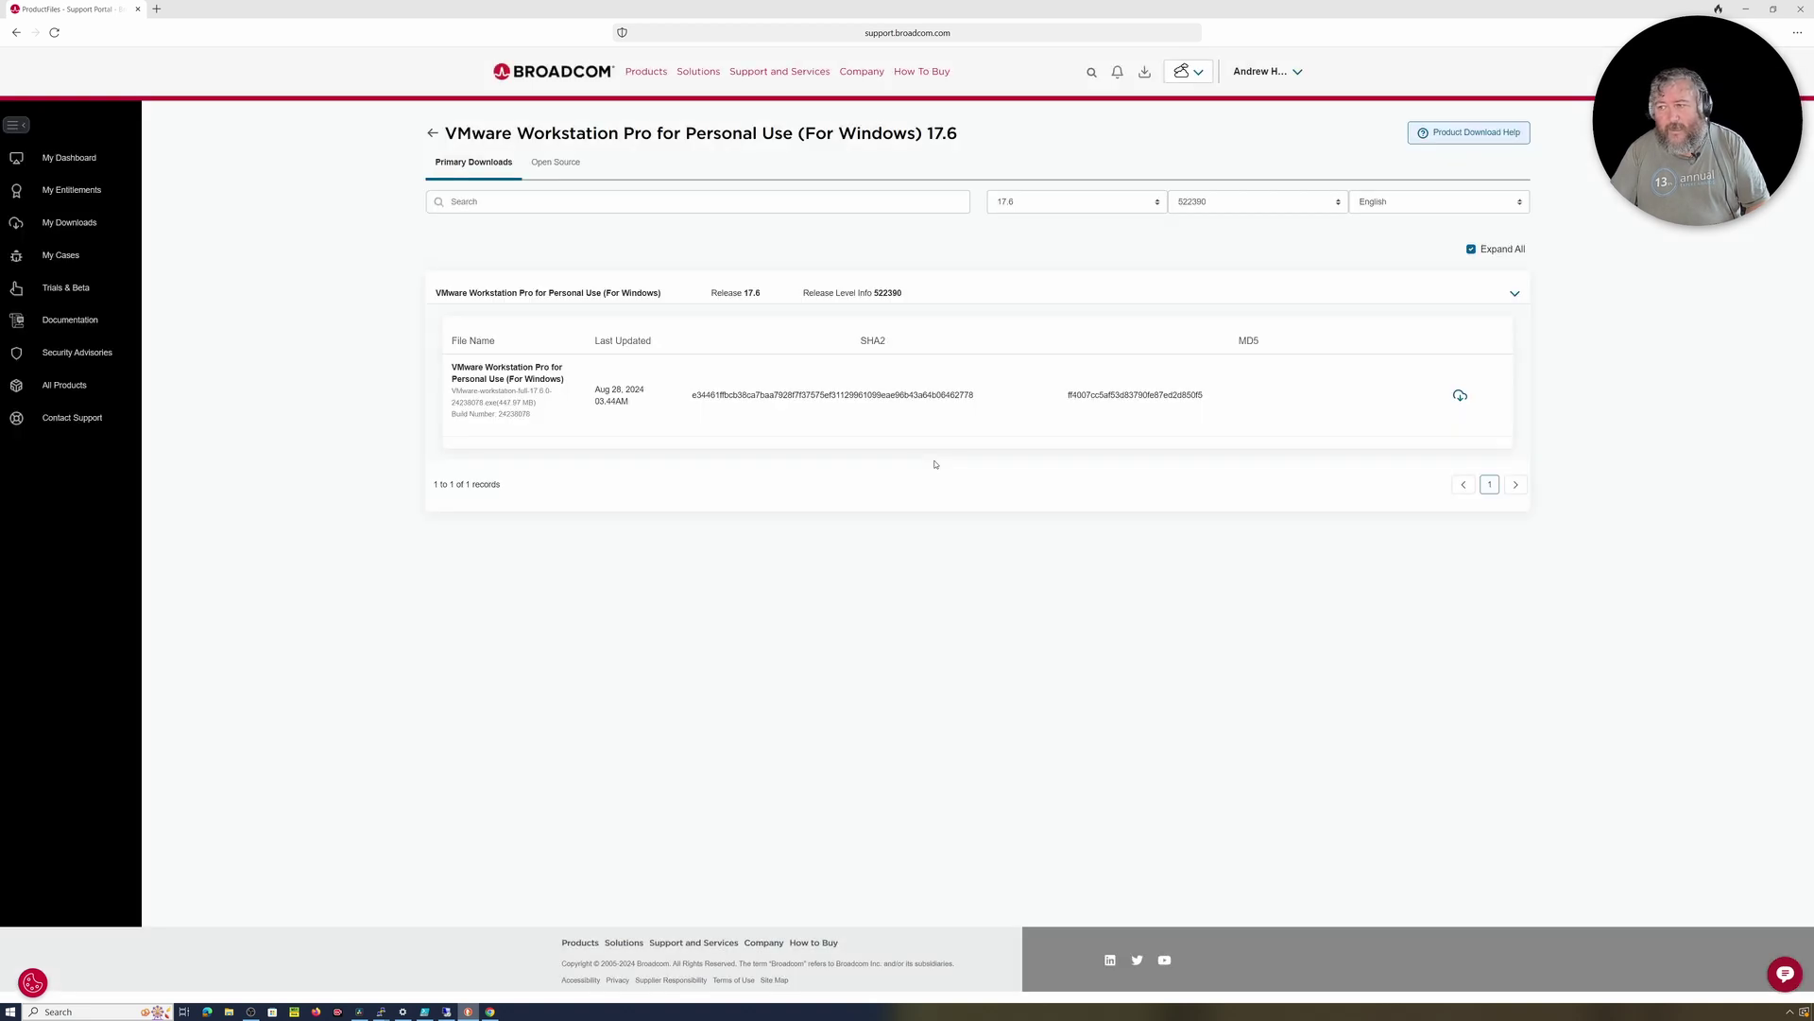
Step: Download the Windows 17.6 installer file, then navigate back to the Workstation Pro release list
click(1461, 397)
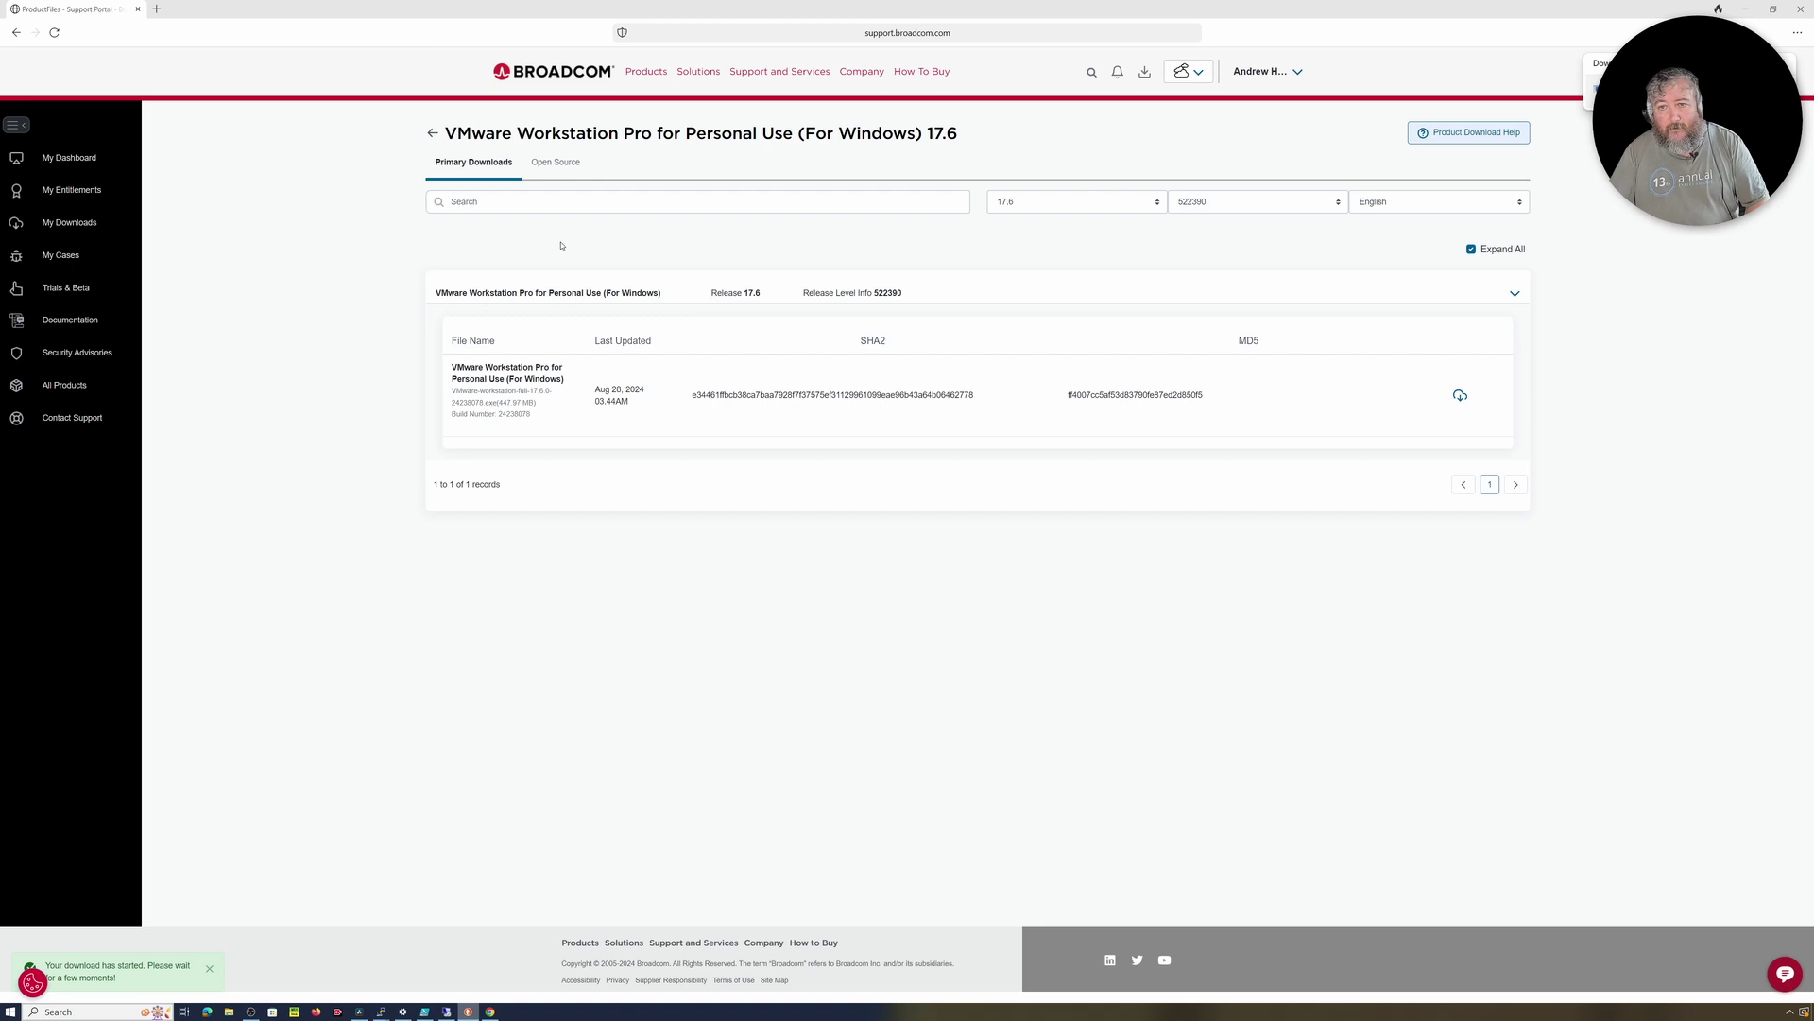
click(433, 135)
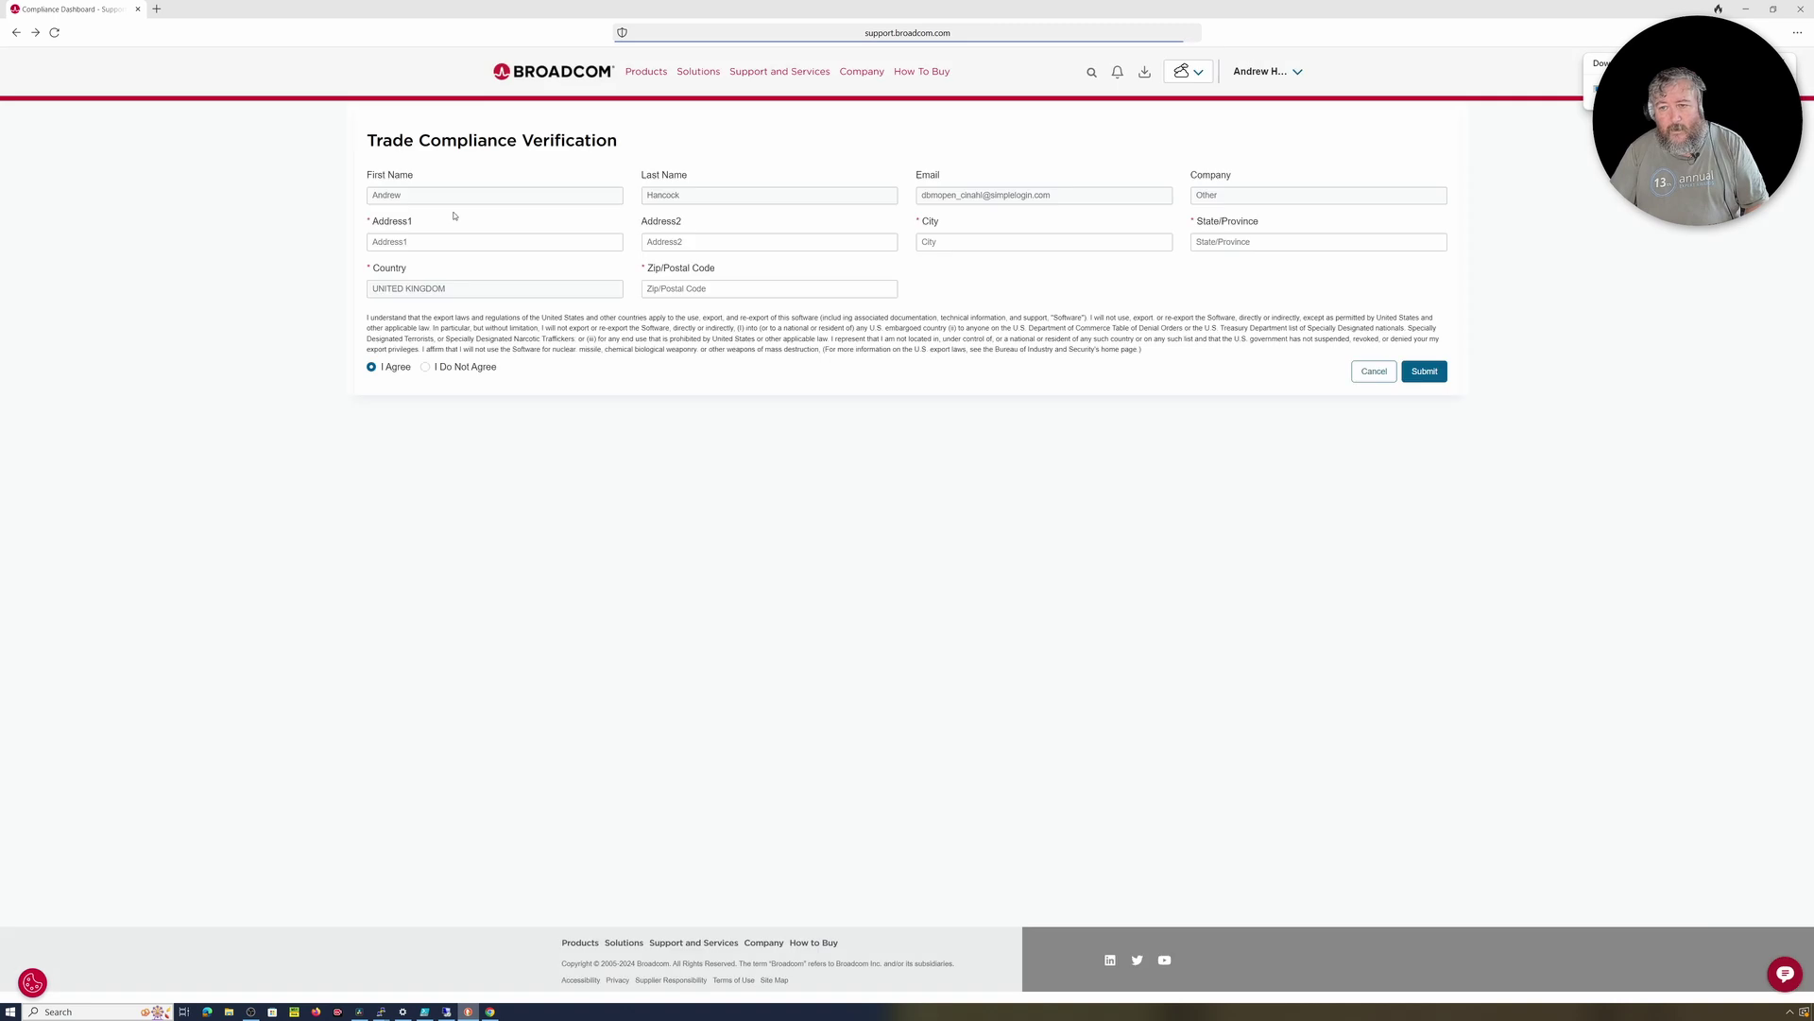
click(17, 32)
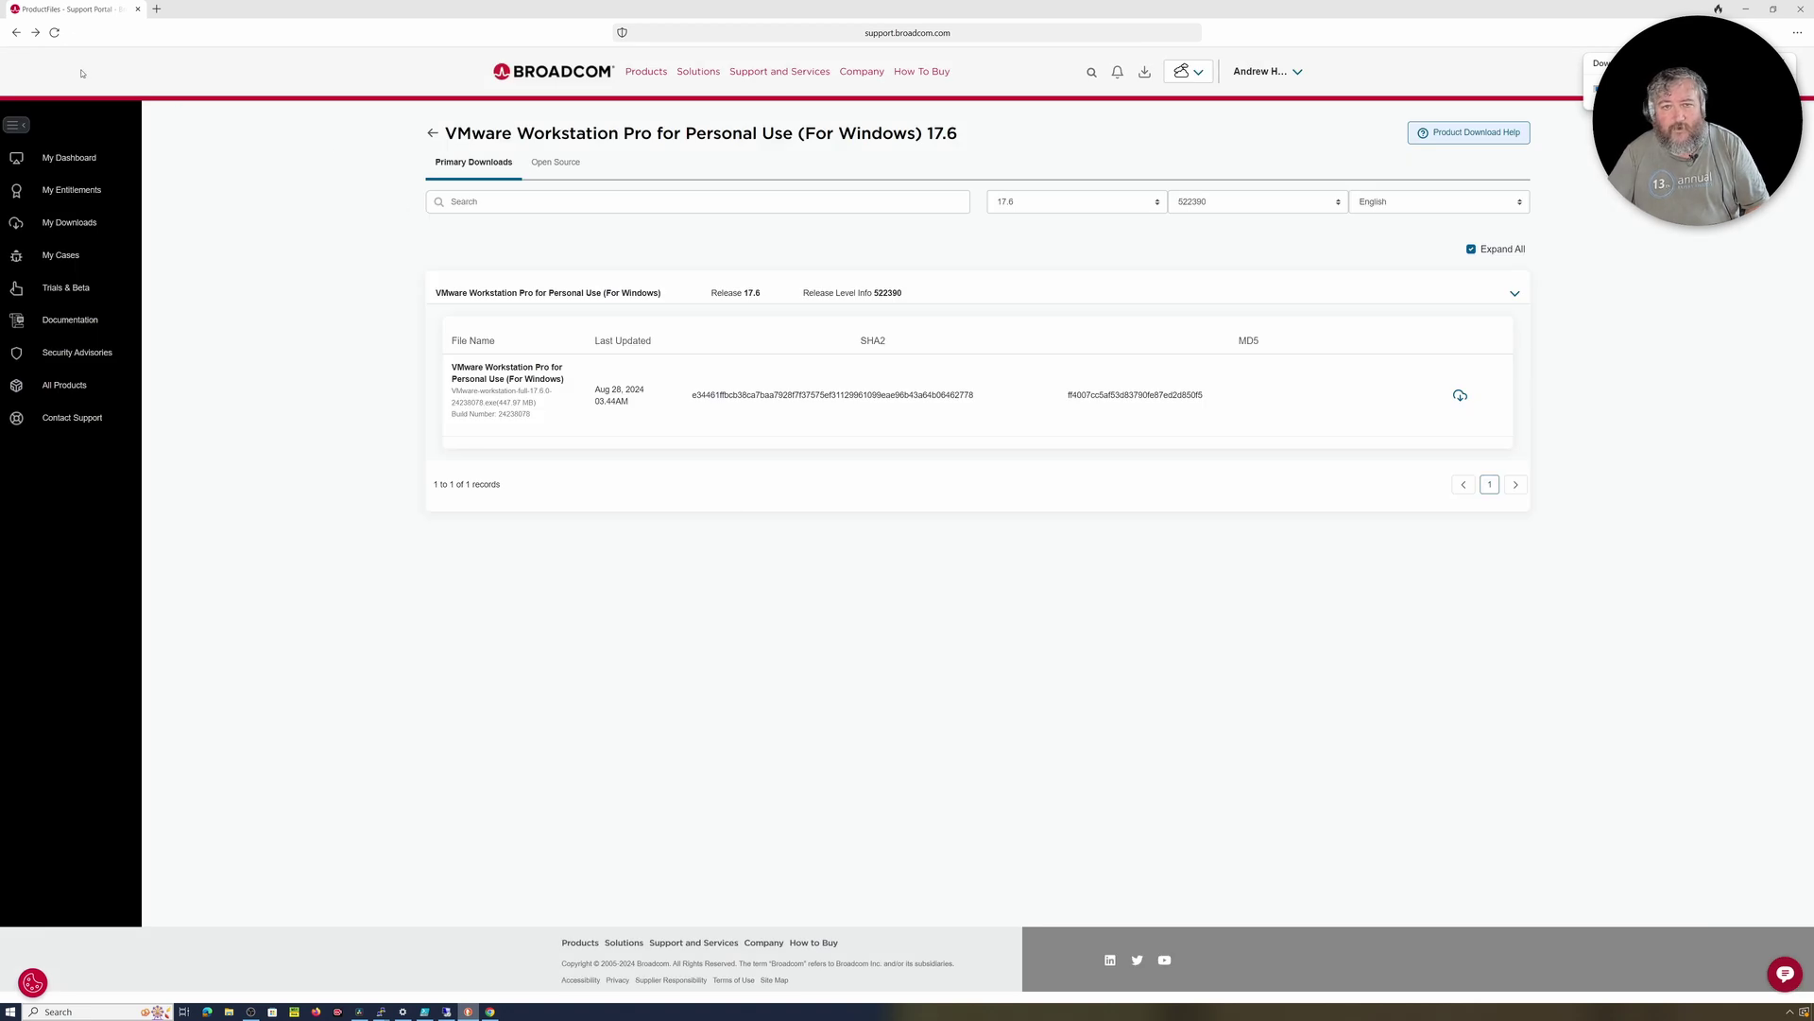
click(432, 133)
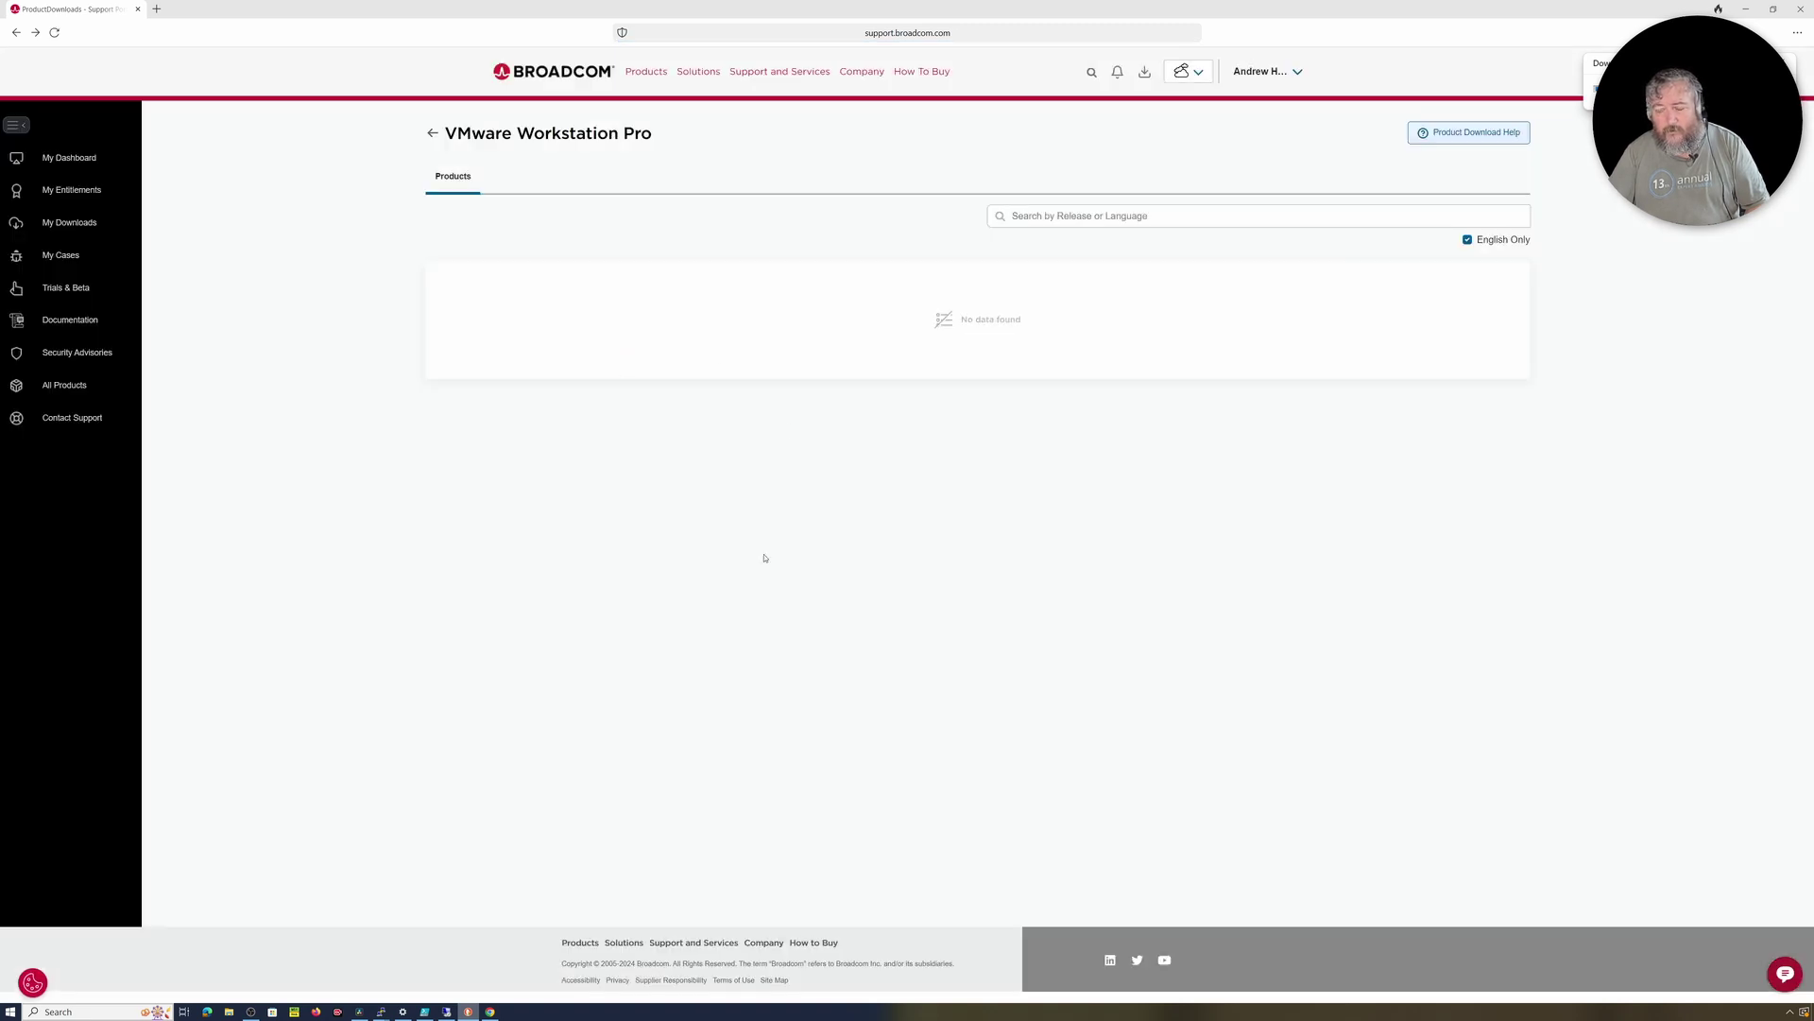
Step: Download the 17.6 Linux personal-use bundle after accepting terms, then return to the product list
click(1501, 341)
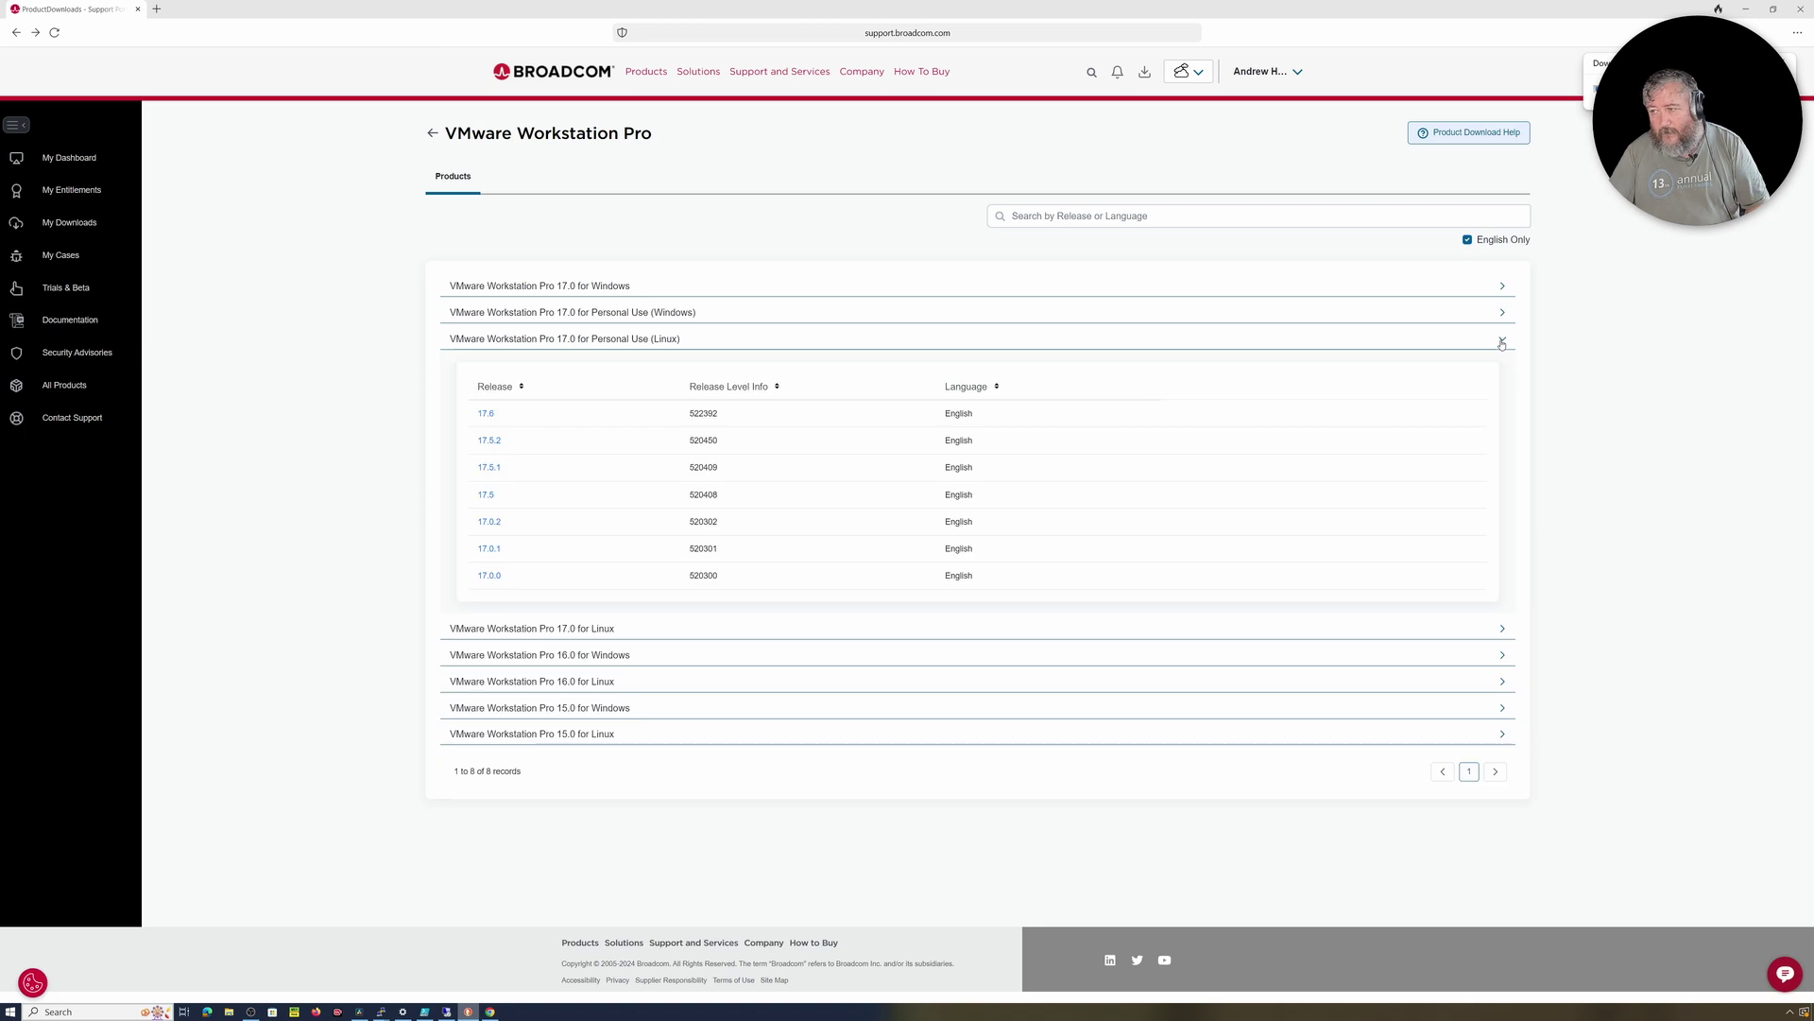
click(486, 415)
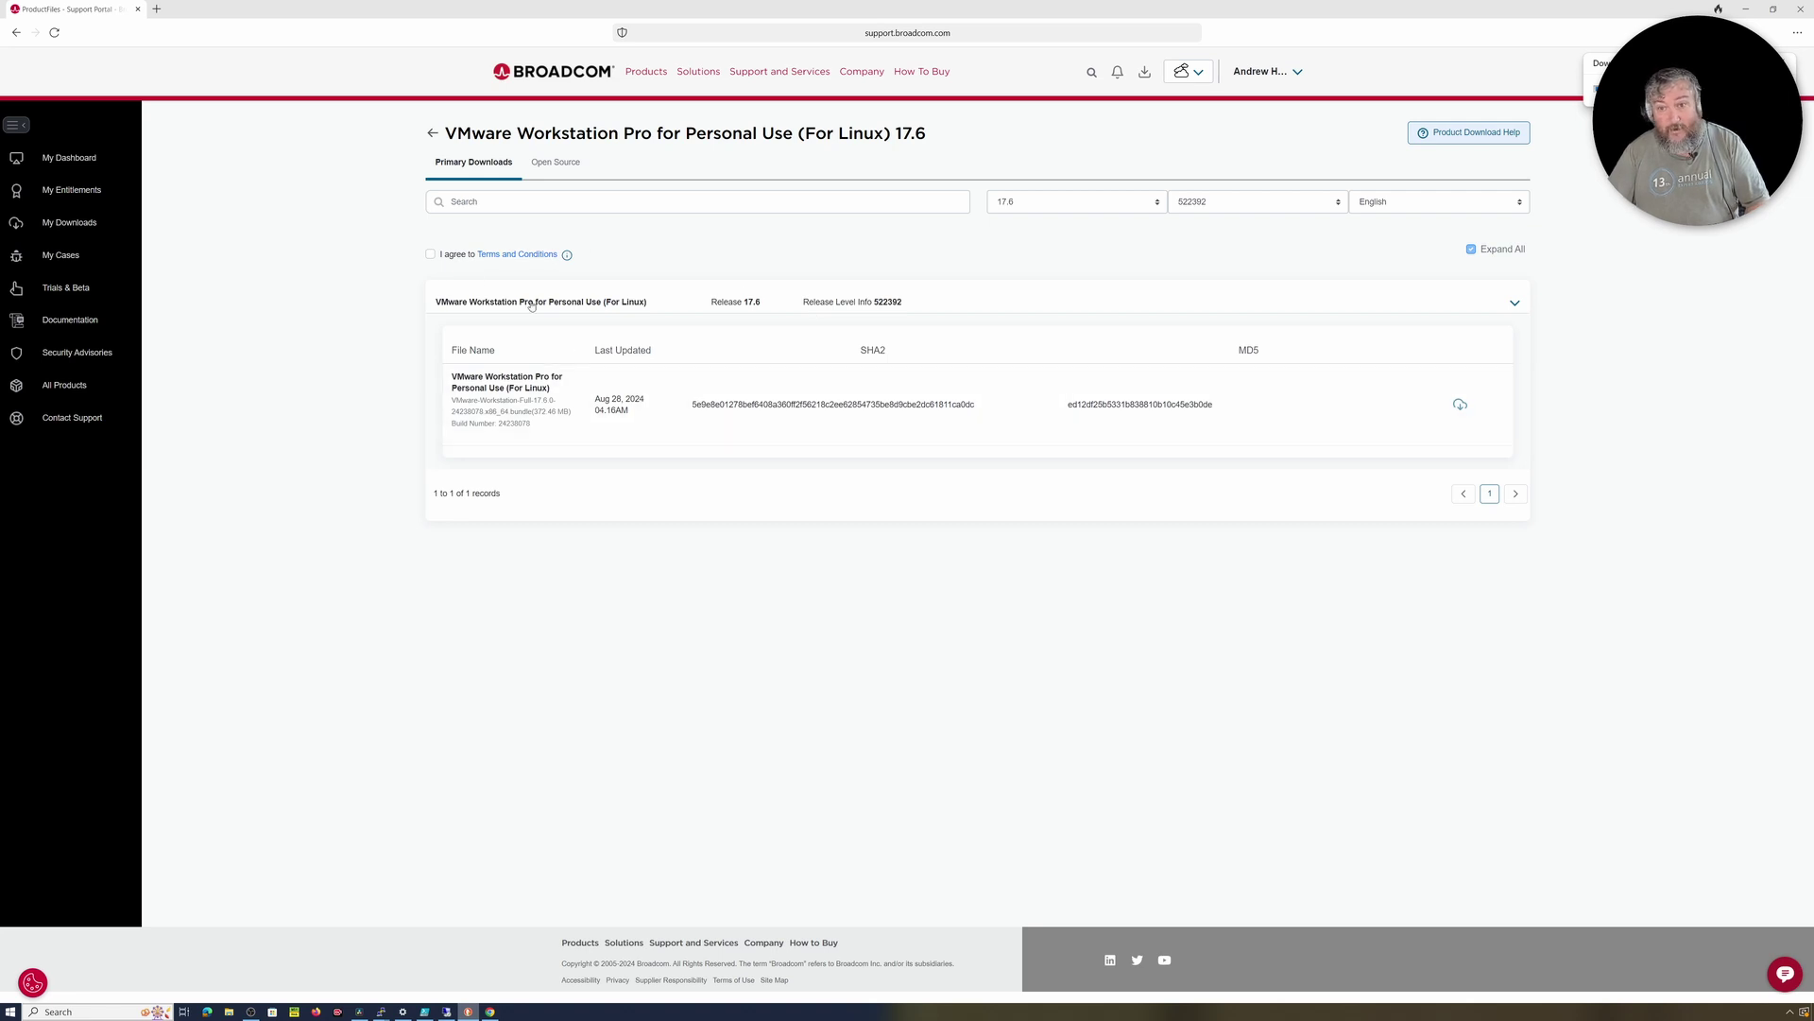
click(440, 259)
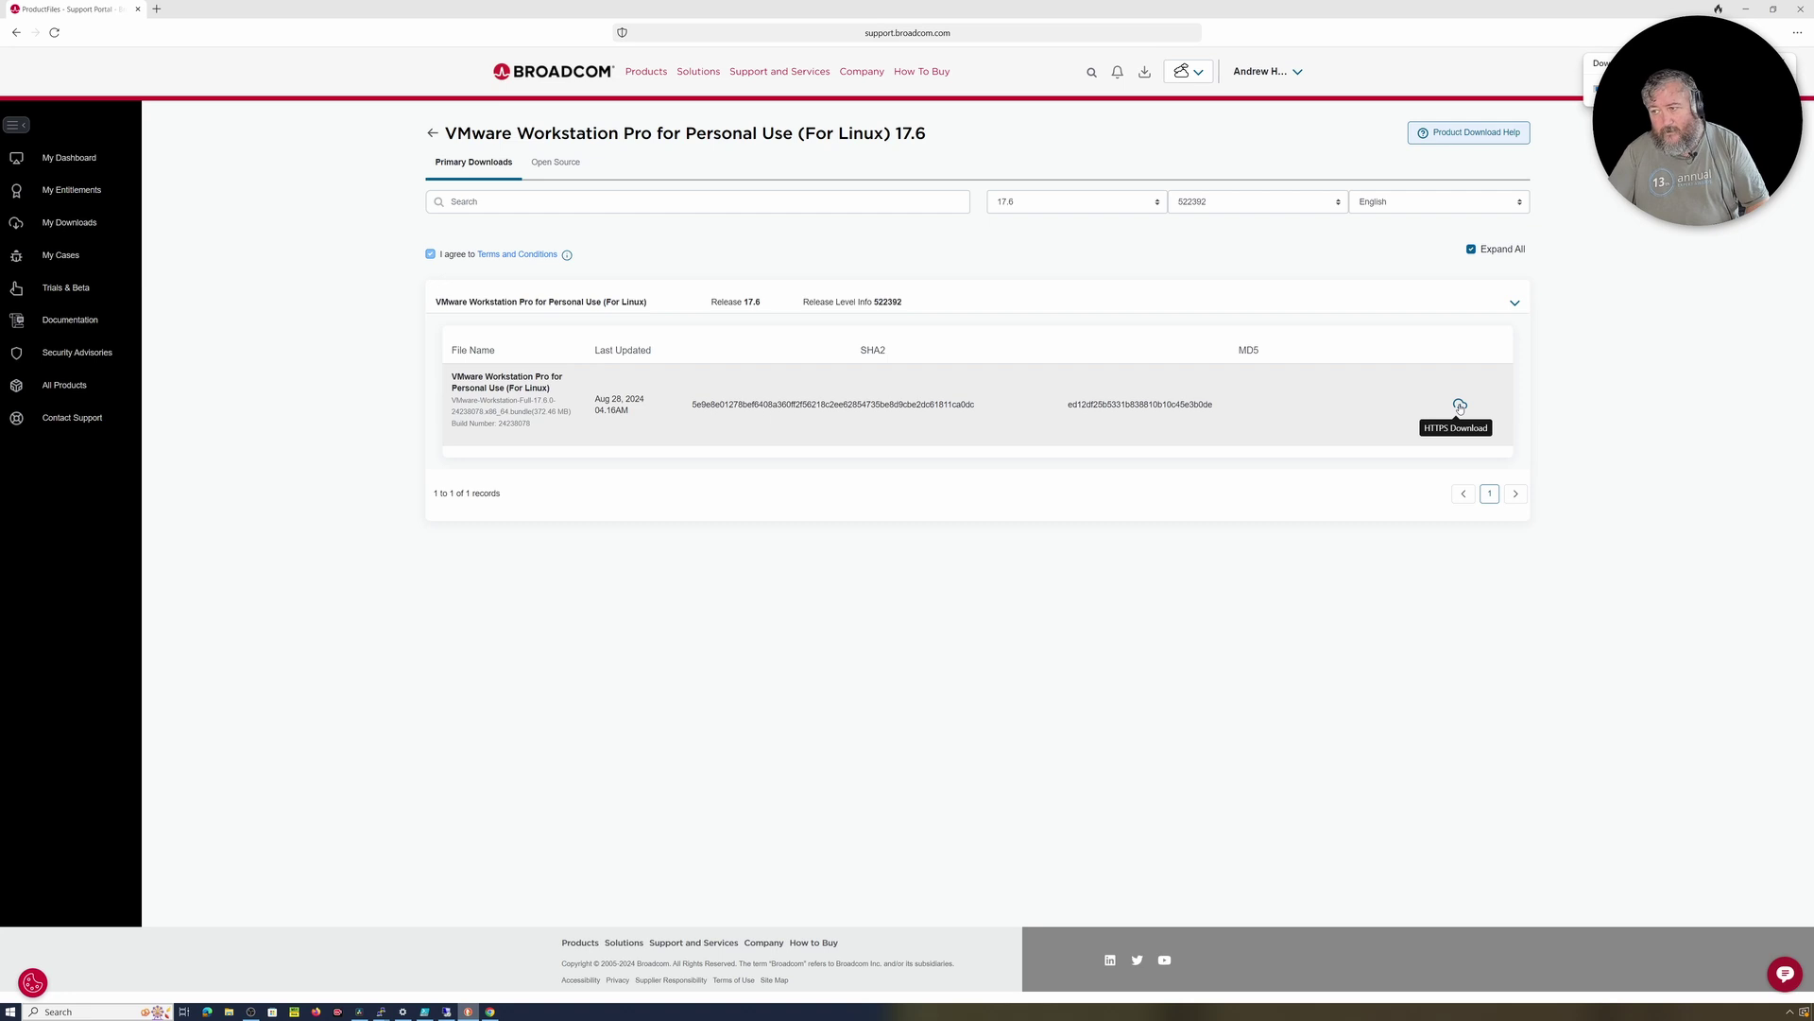
click(1460, 407)
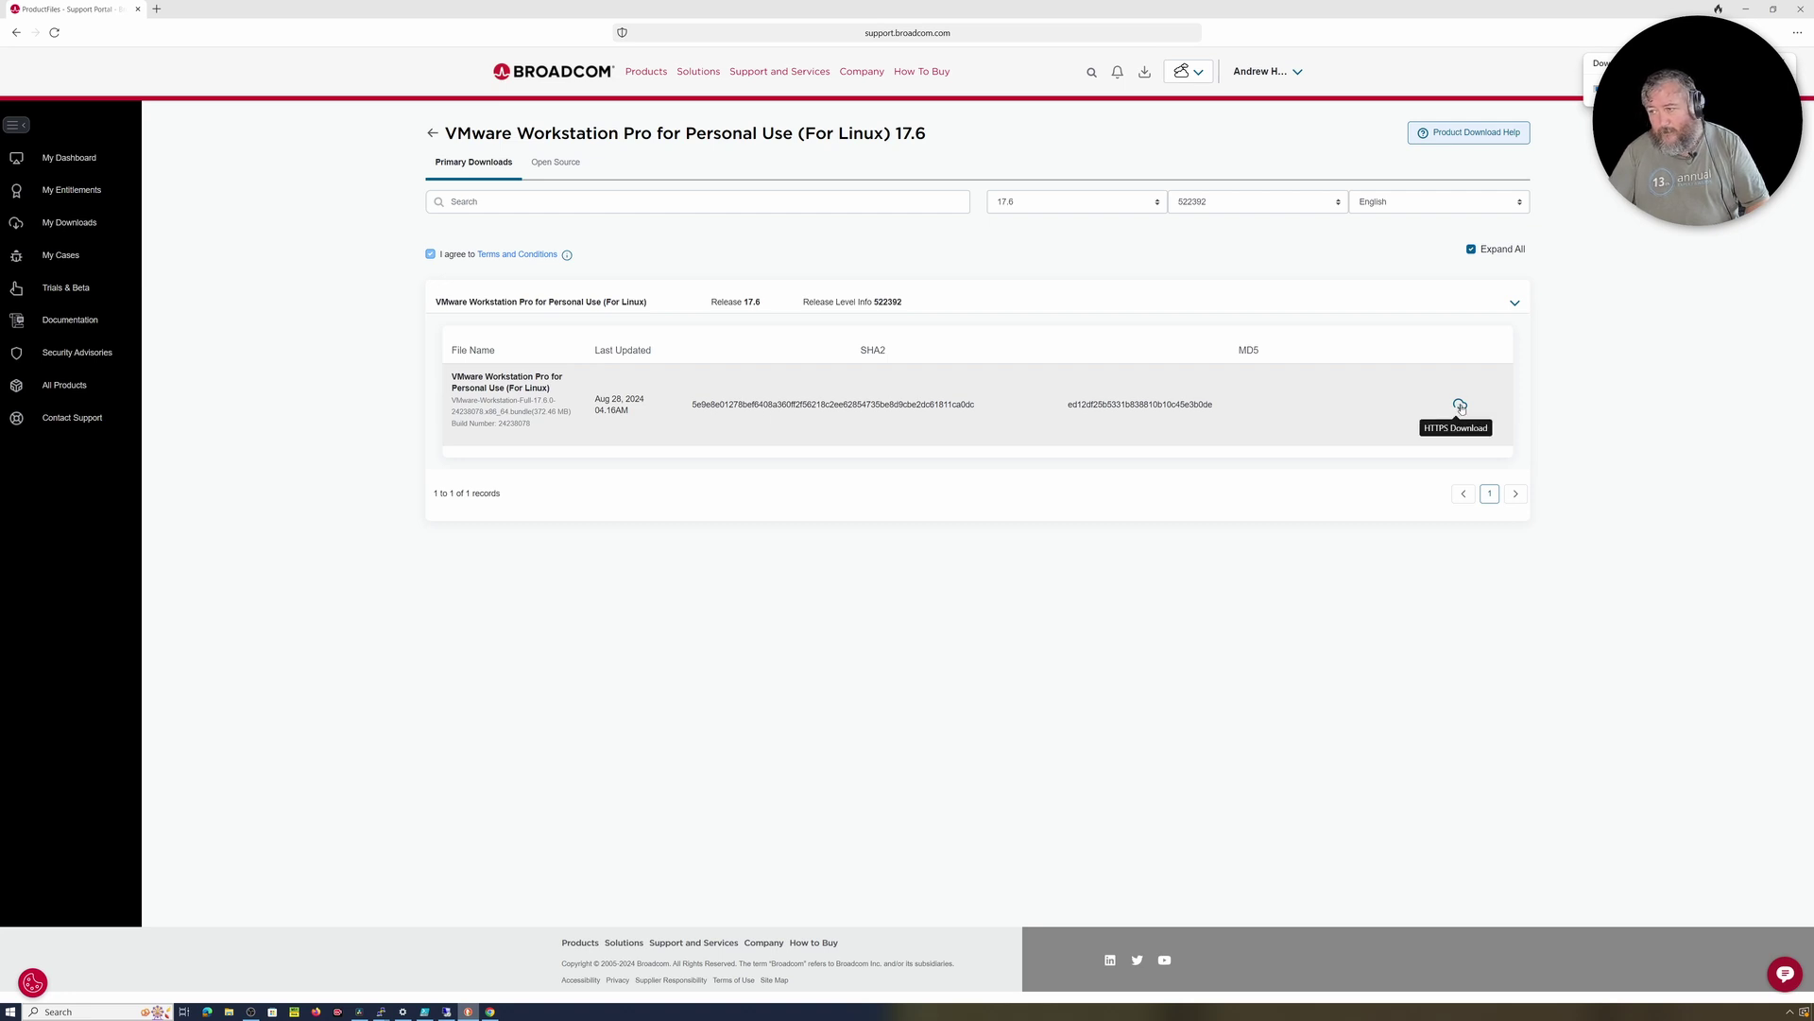
click(1460, 407)
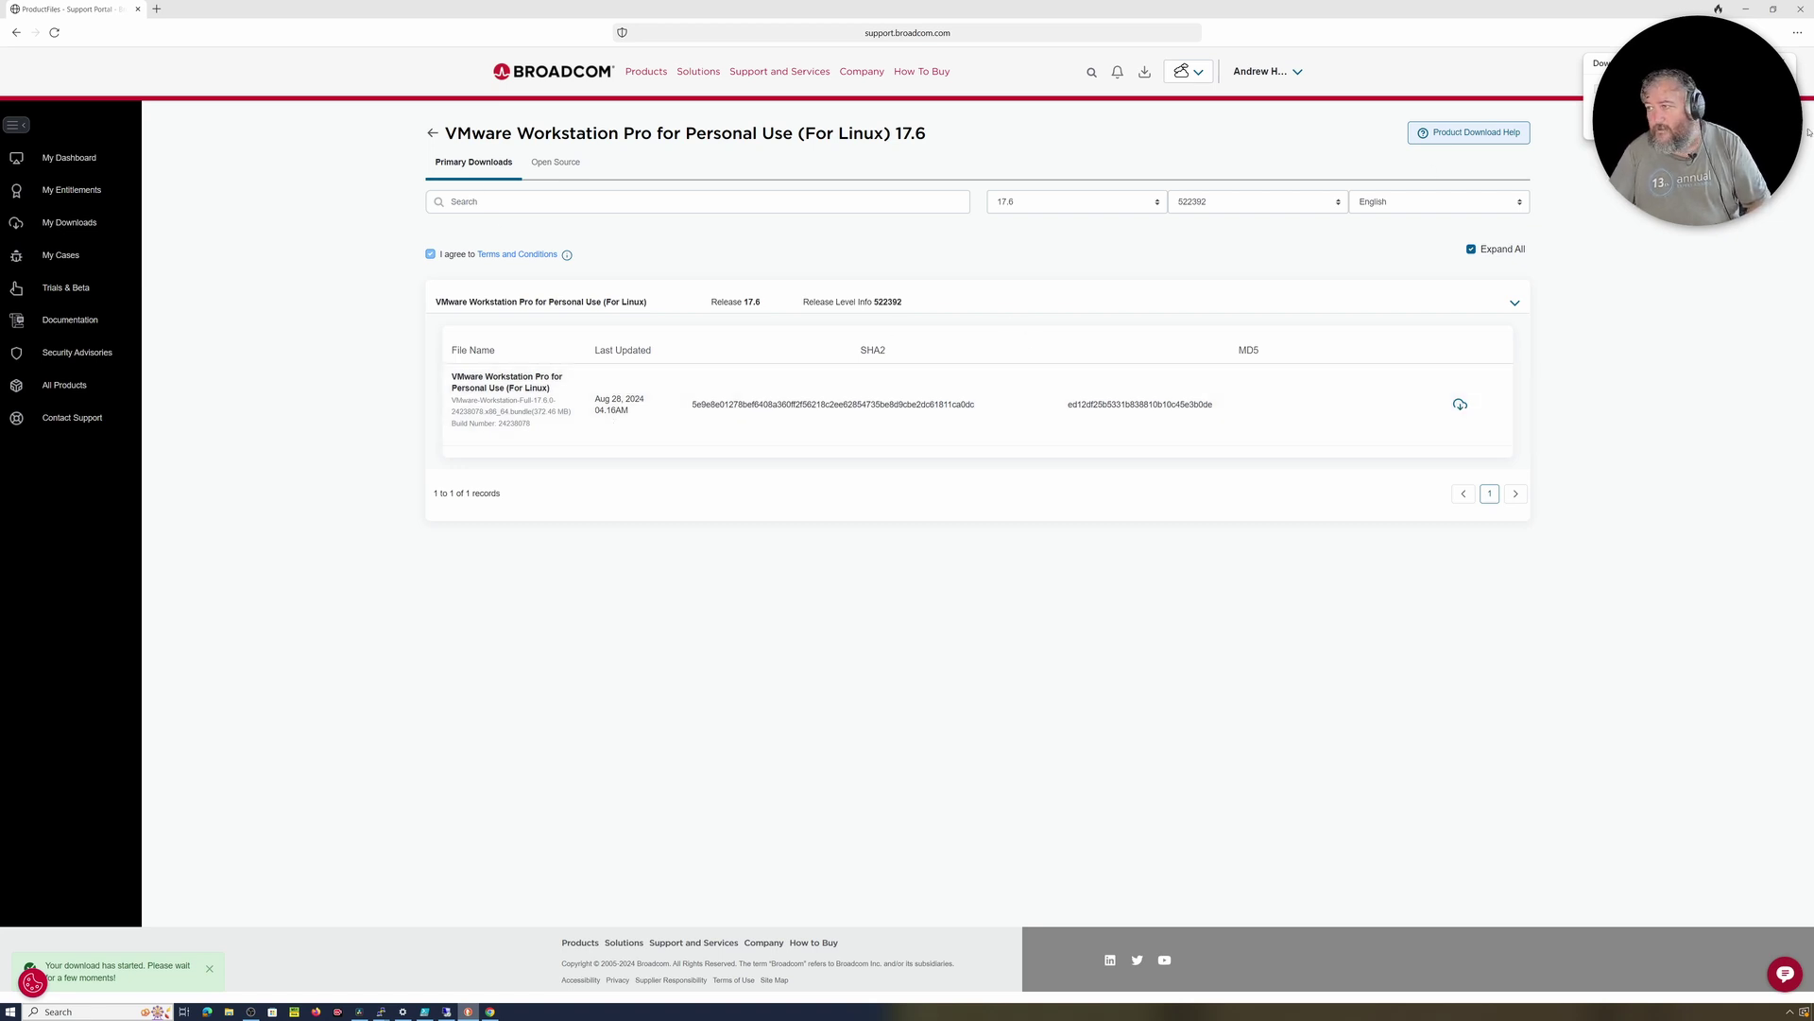
click(432, 134)
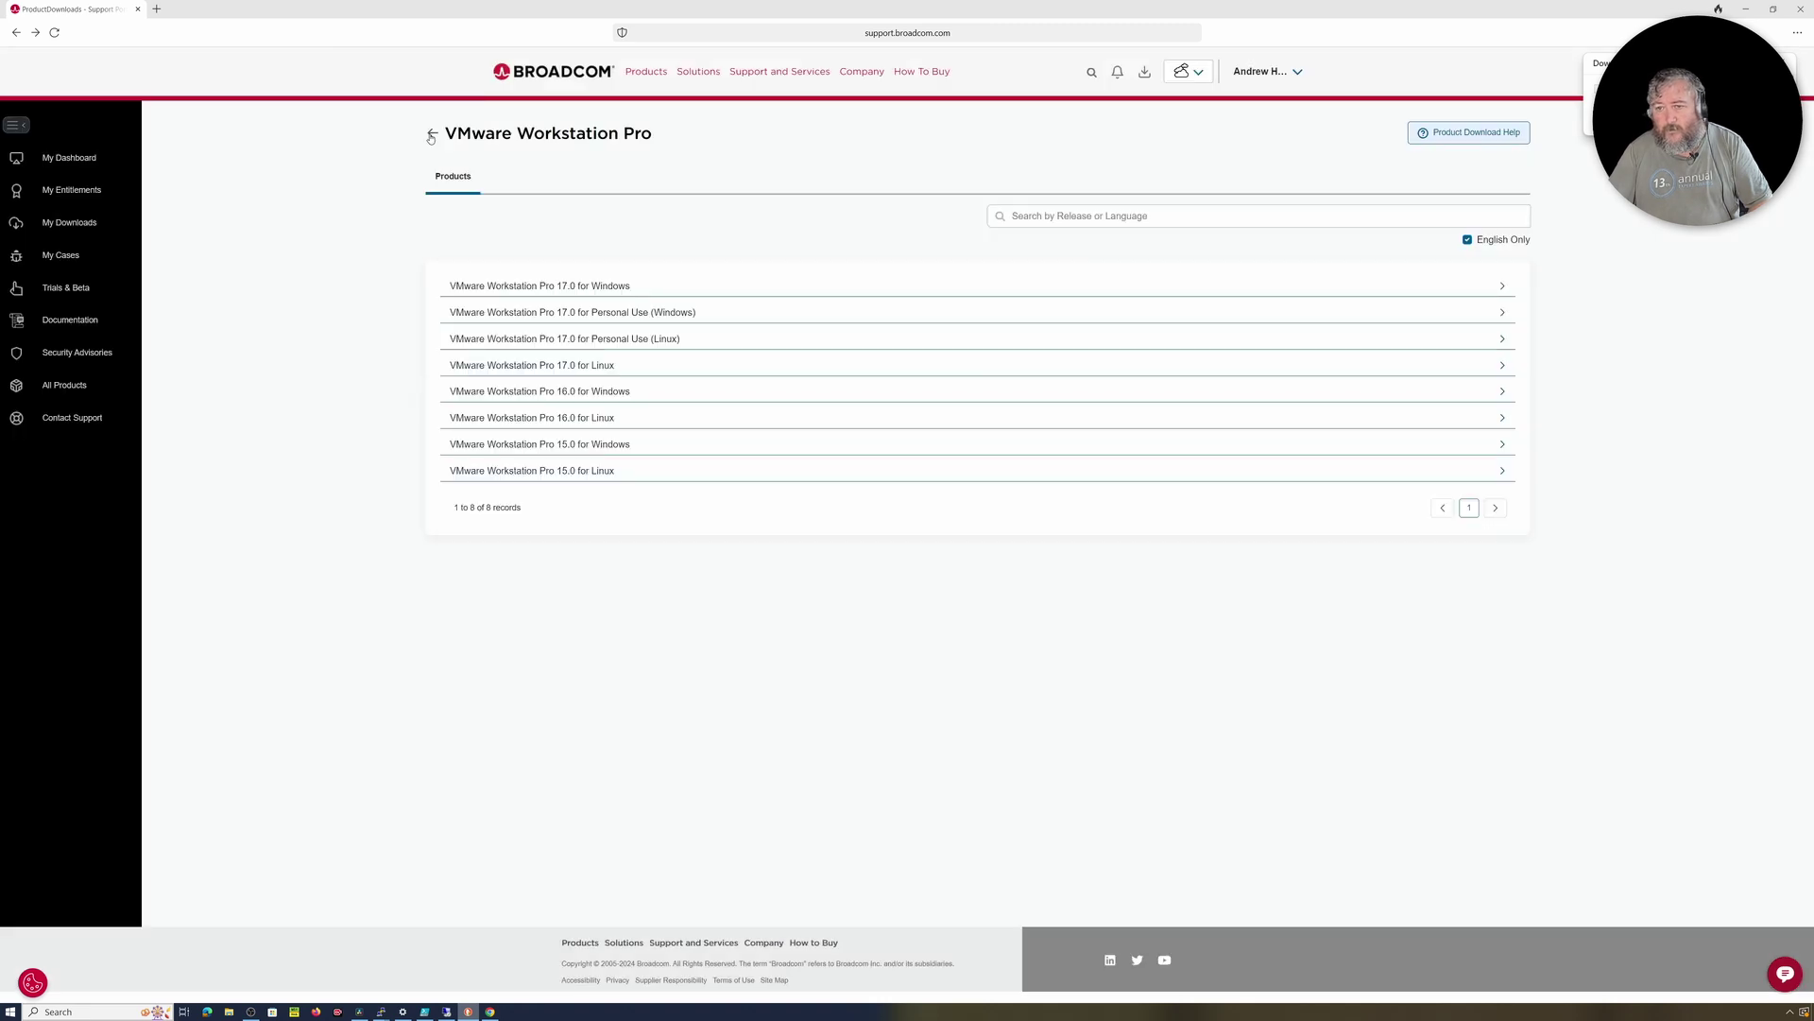
Step: Open the vCenter Converter Standard edition's 6.6.0 release files from My Downloads
click(431, 135)
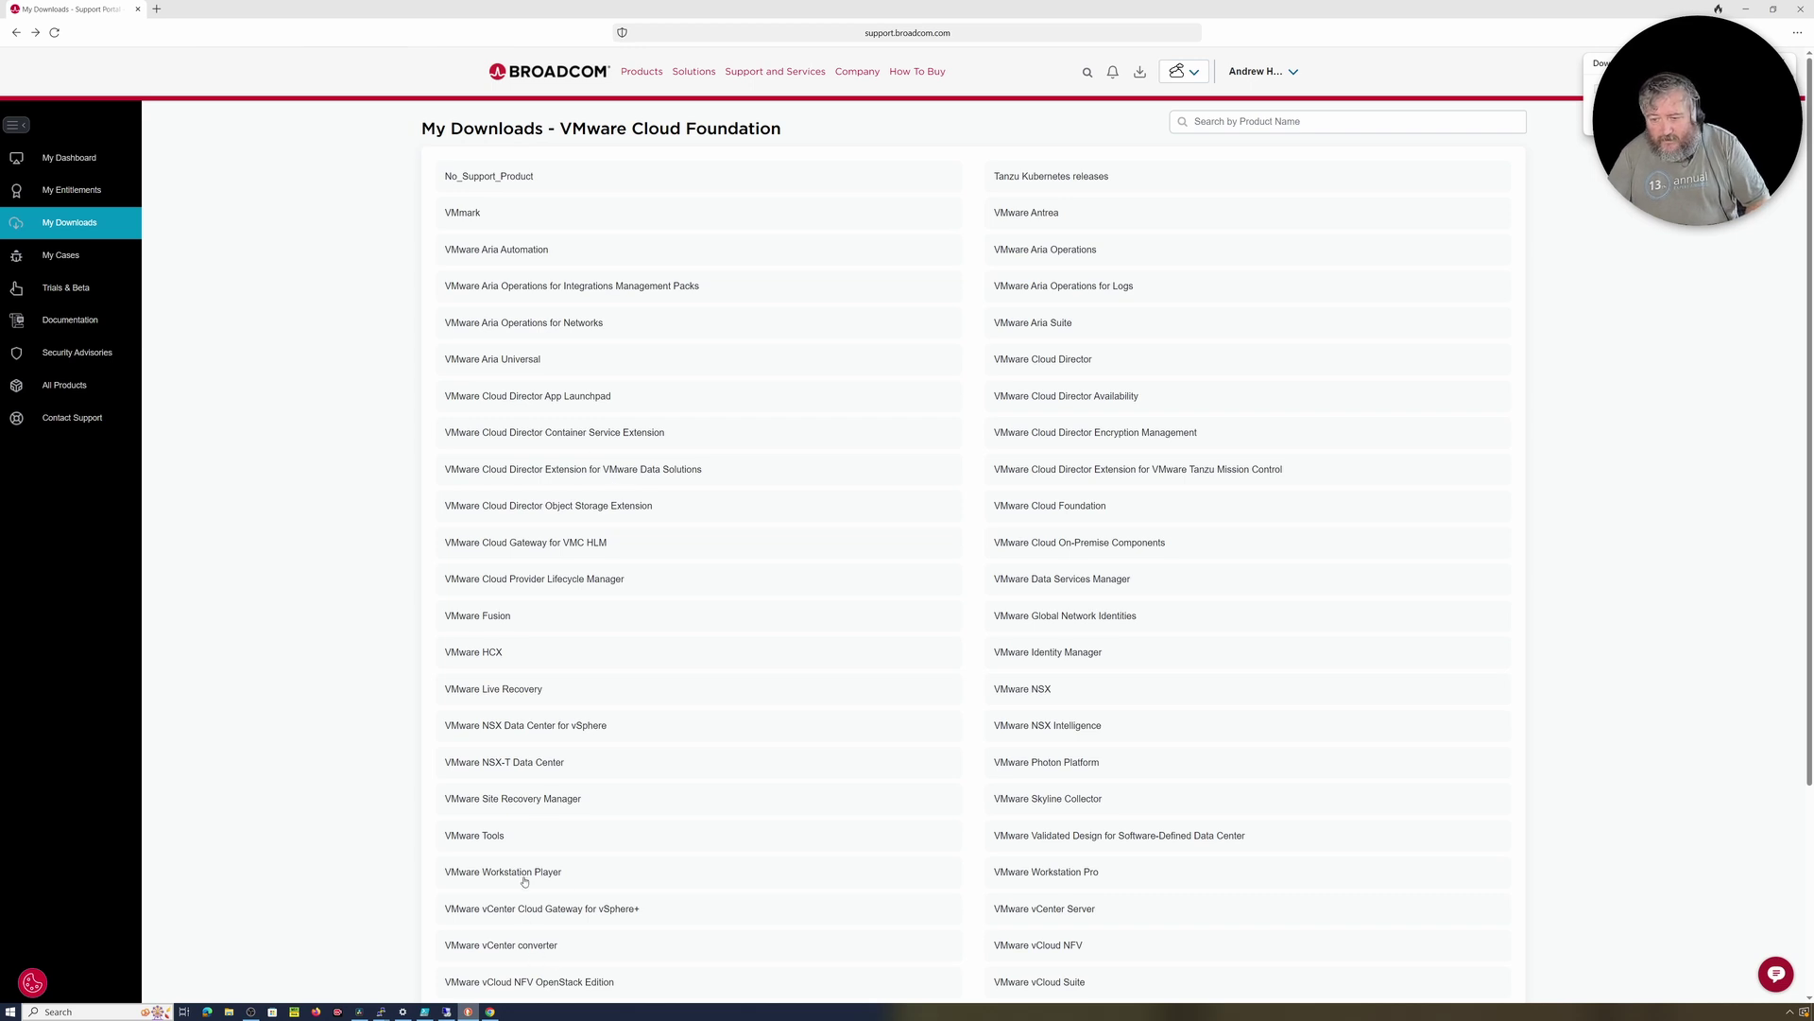
click(507, 945)
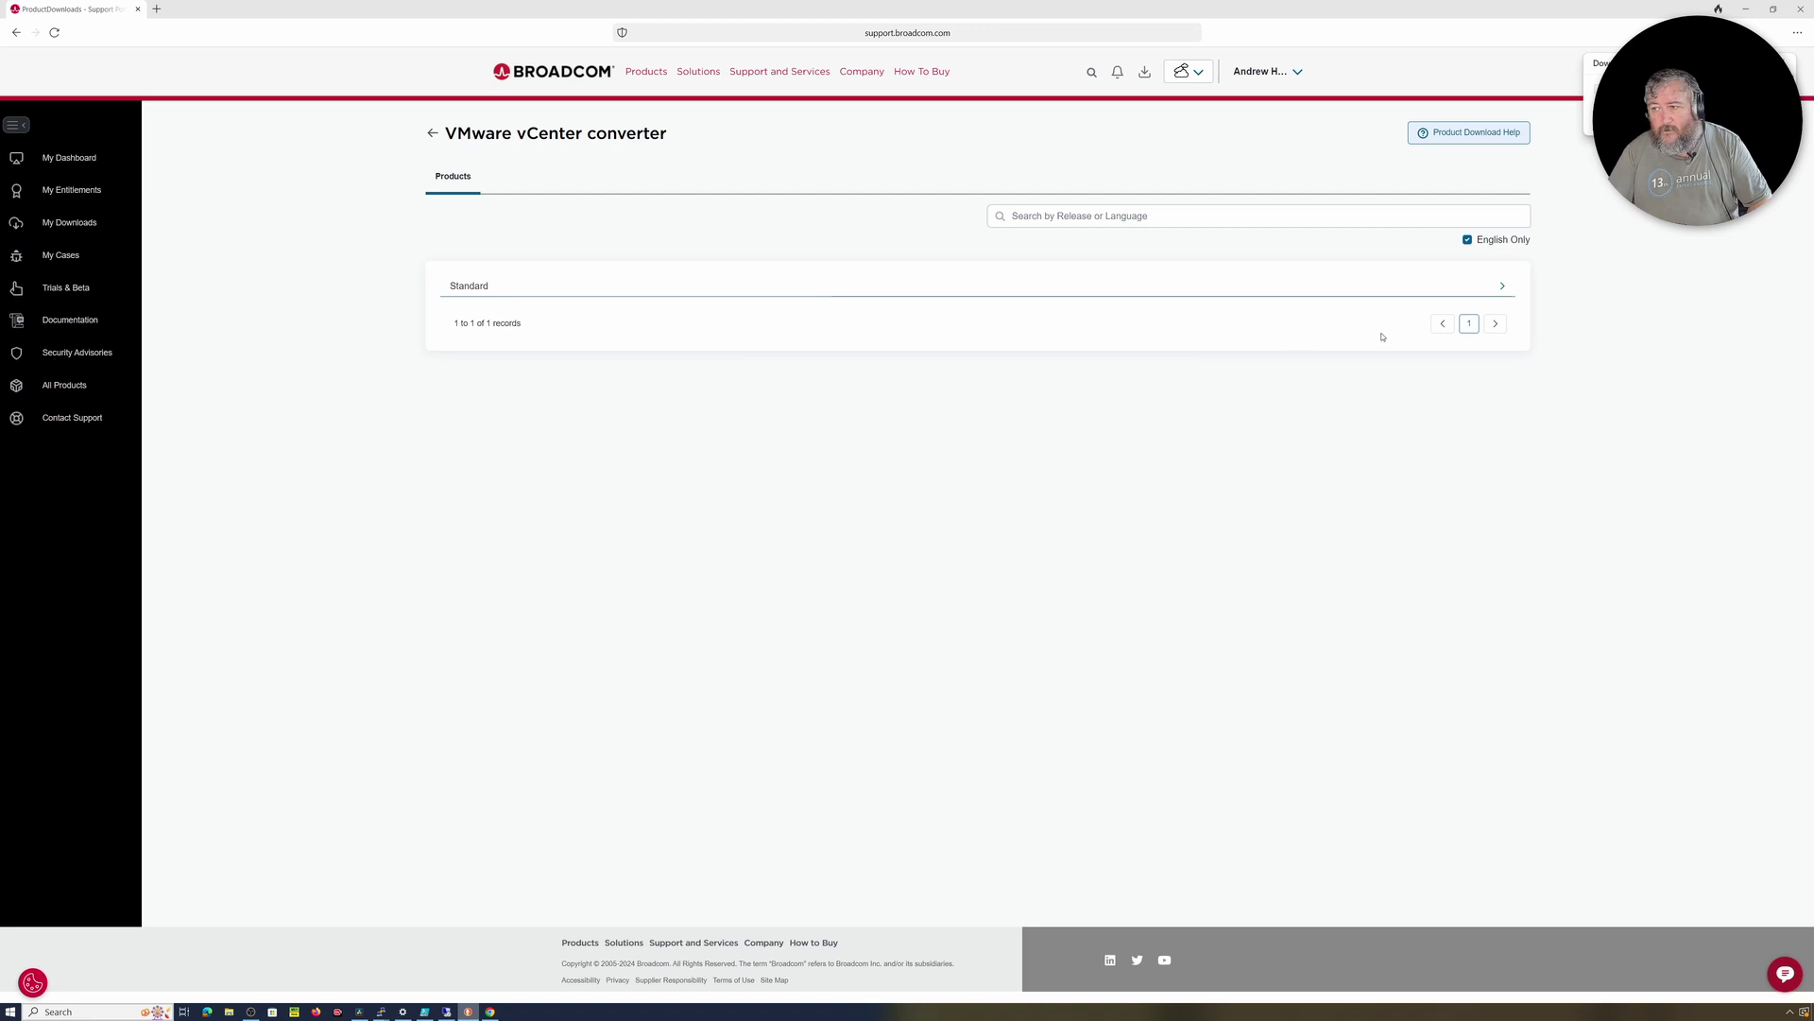
click(1501, 289)
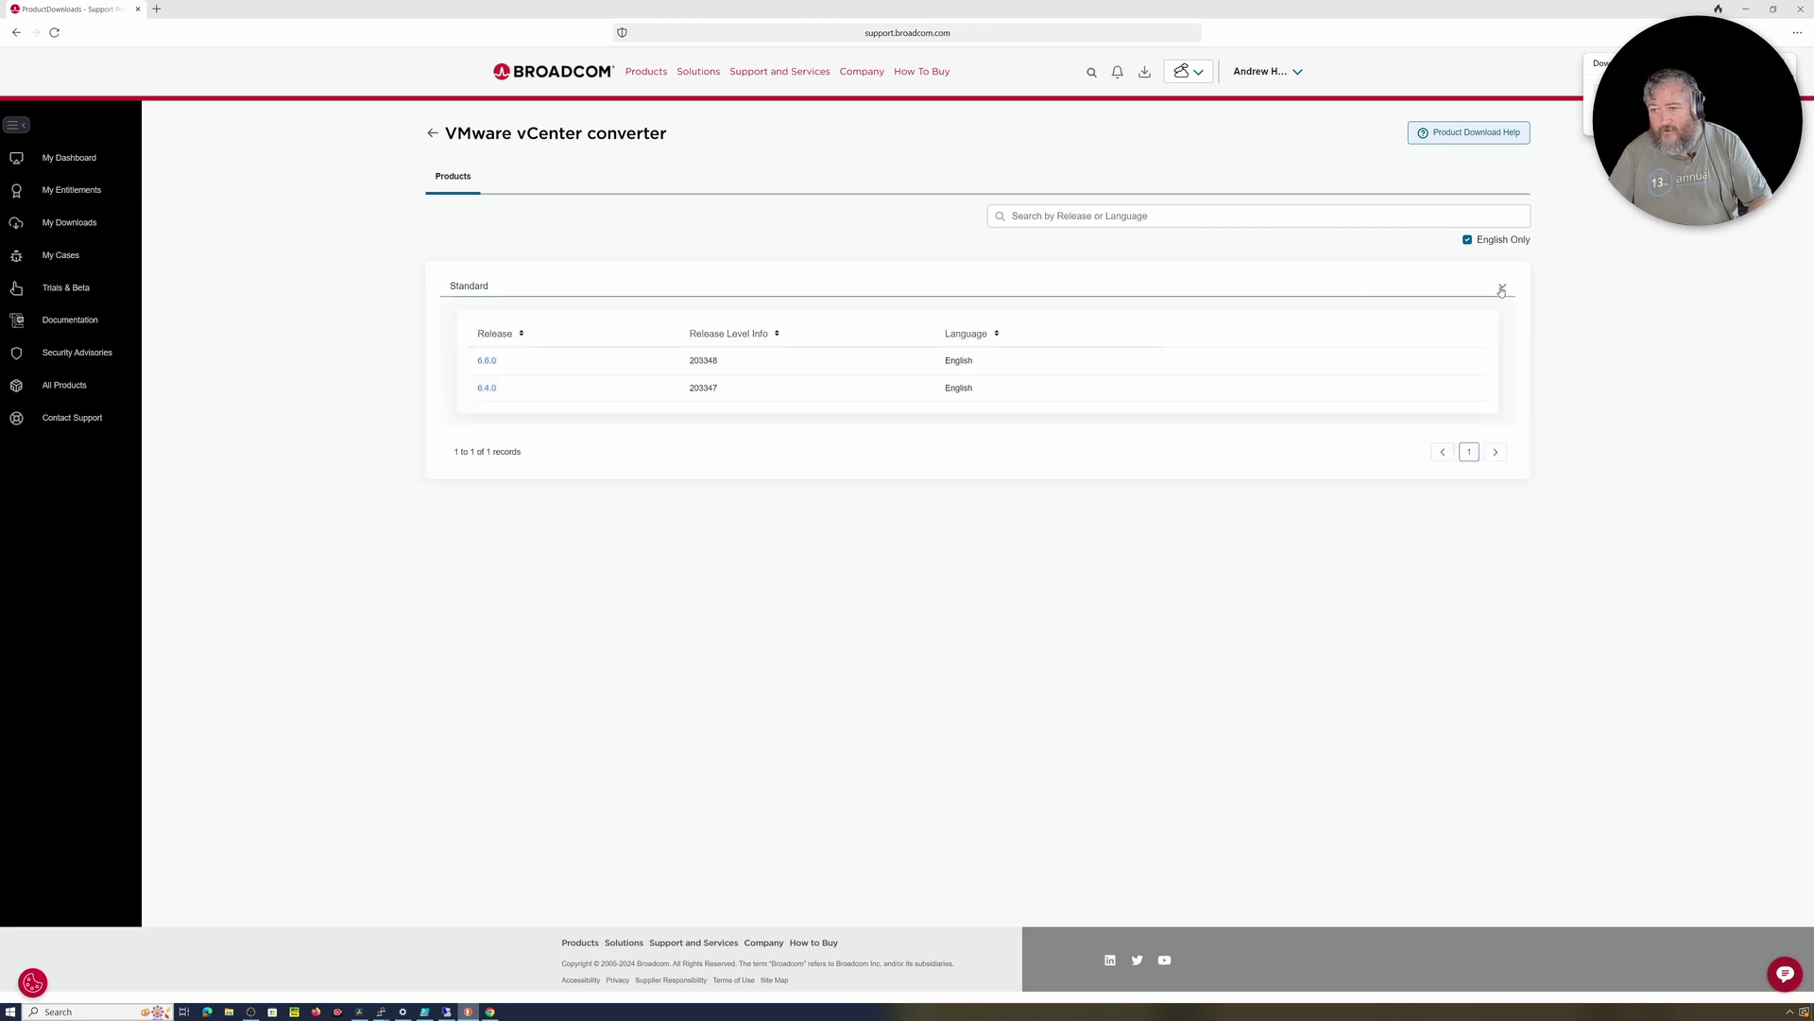
click(488, 362)
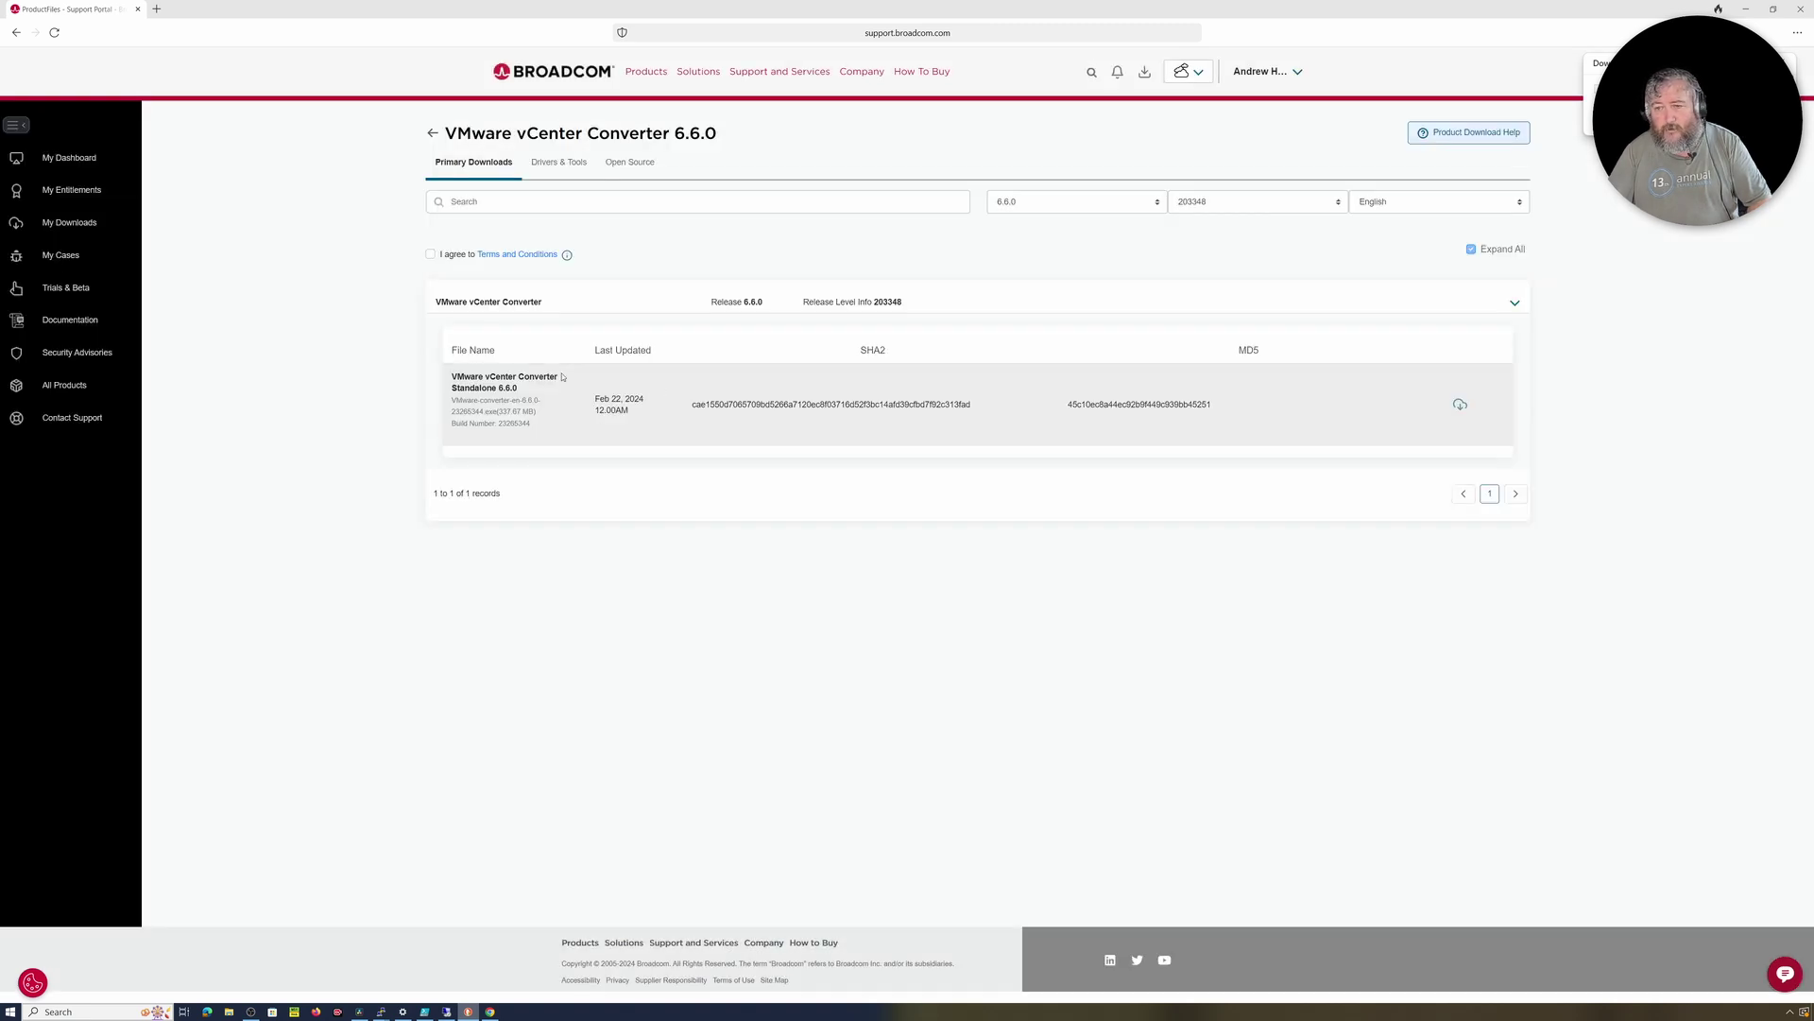
Step: Accept terms, download the Converter Standalone 6.6.0 installer, and return to My Downloads
click(431, 254)
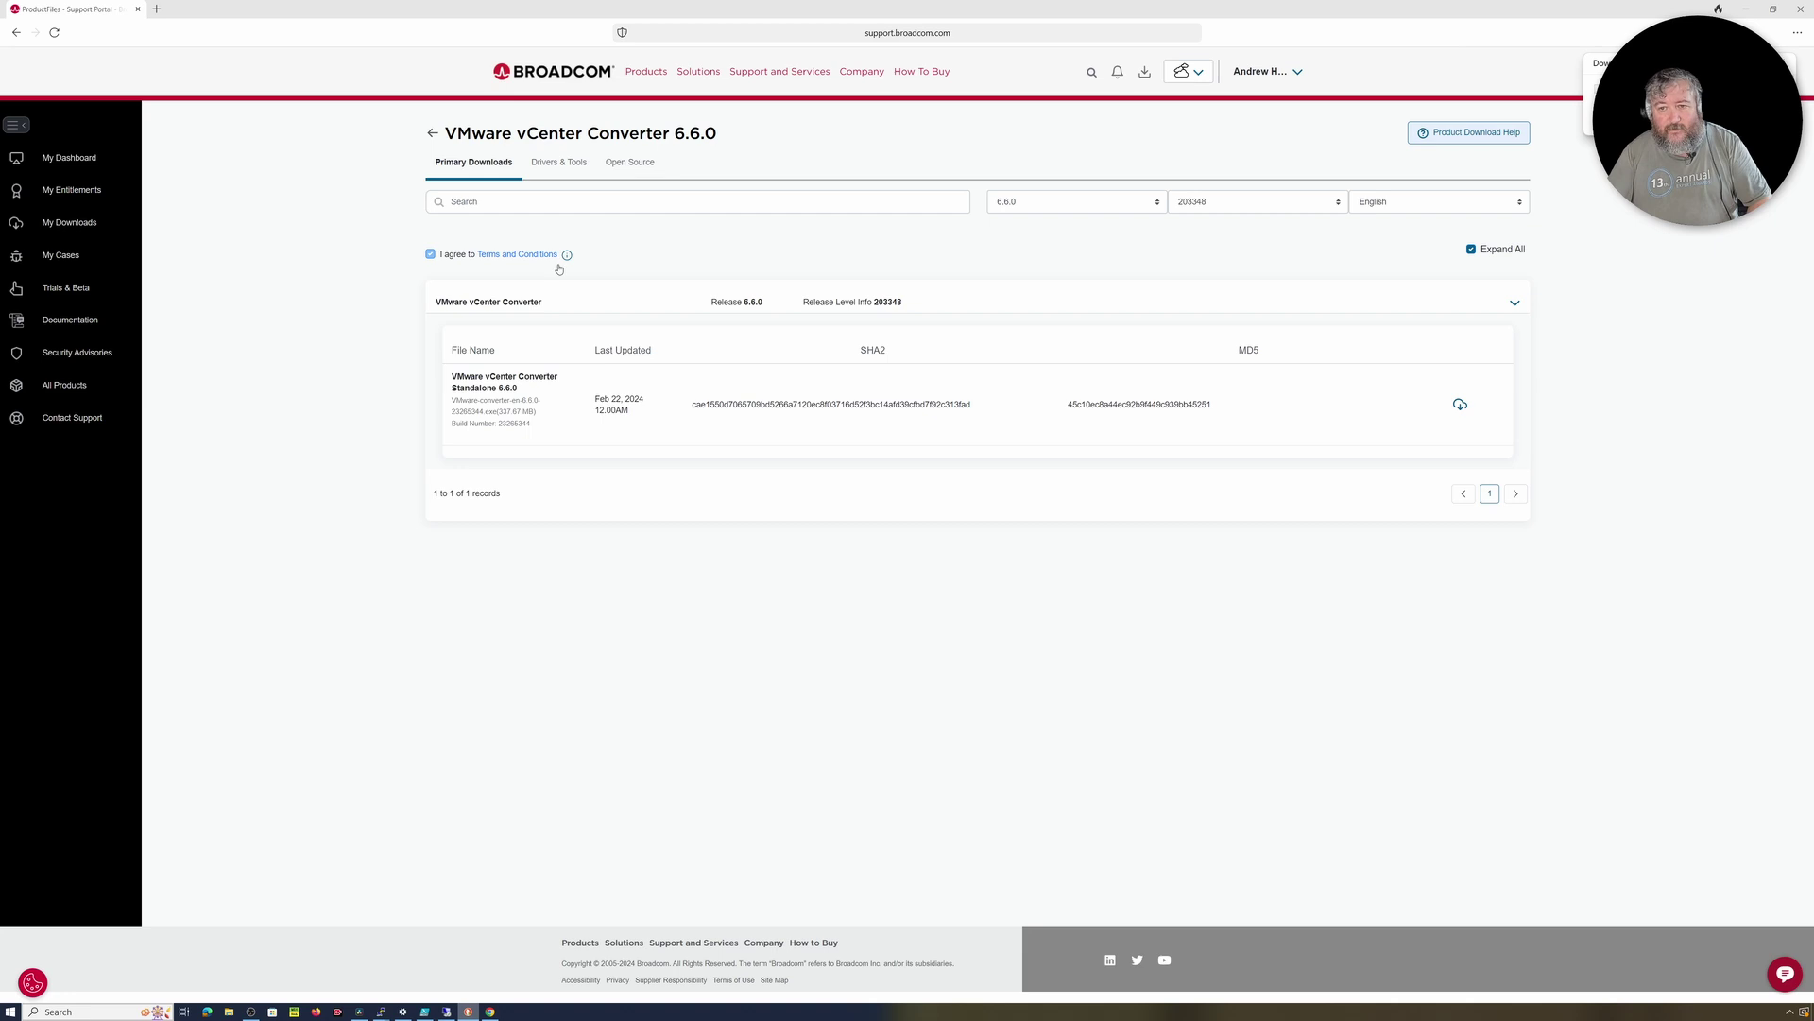
click(1460, 404)
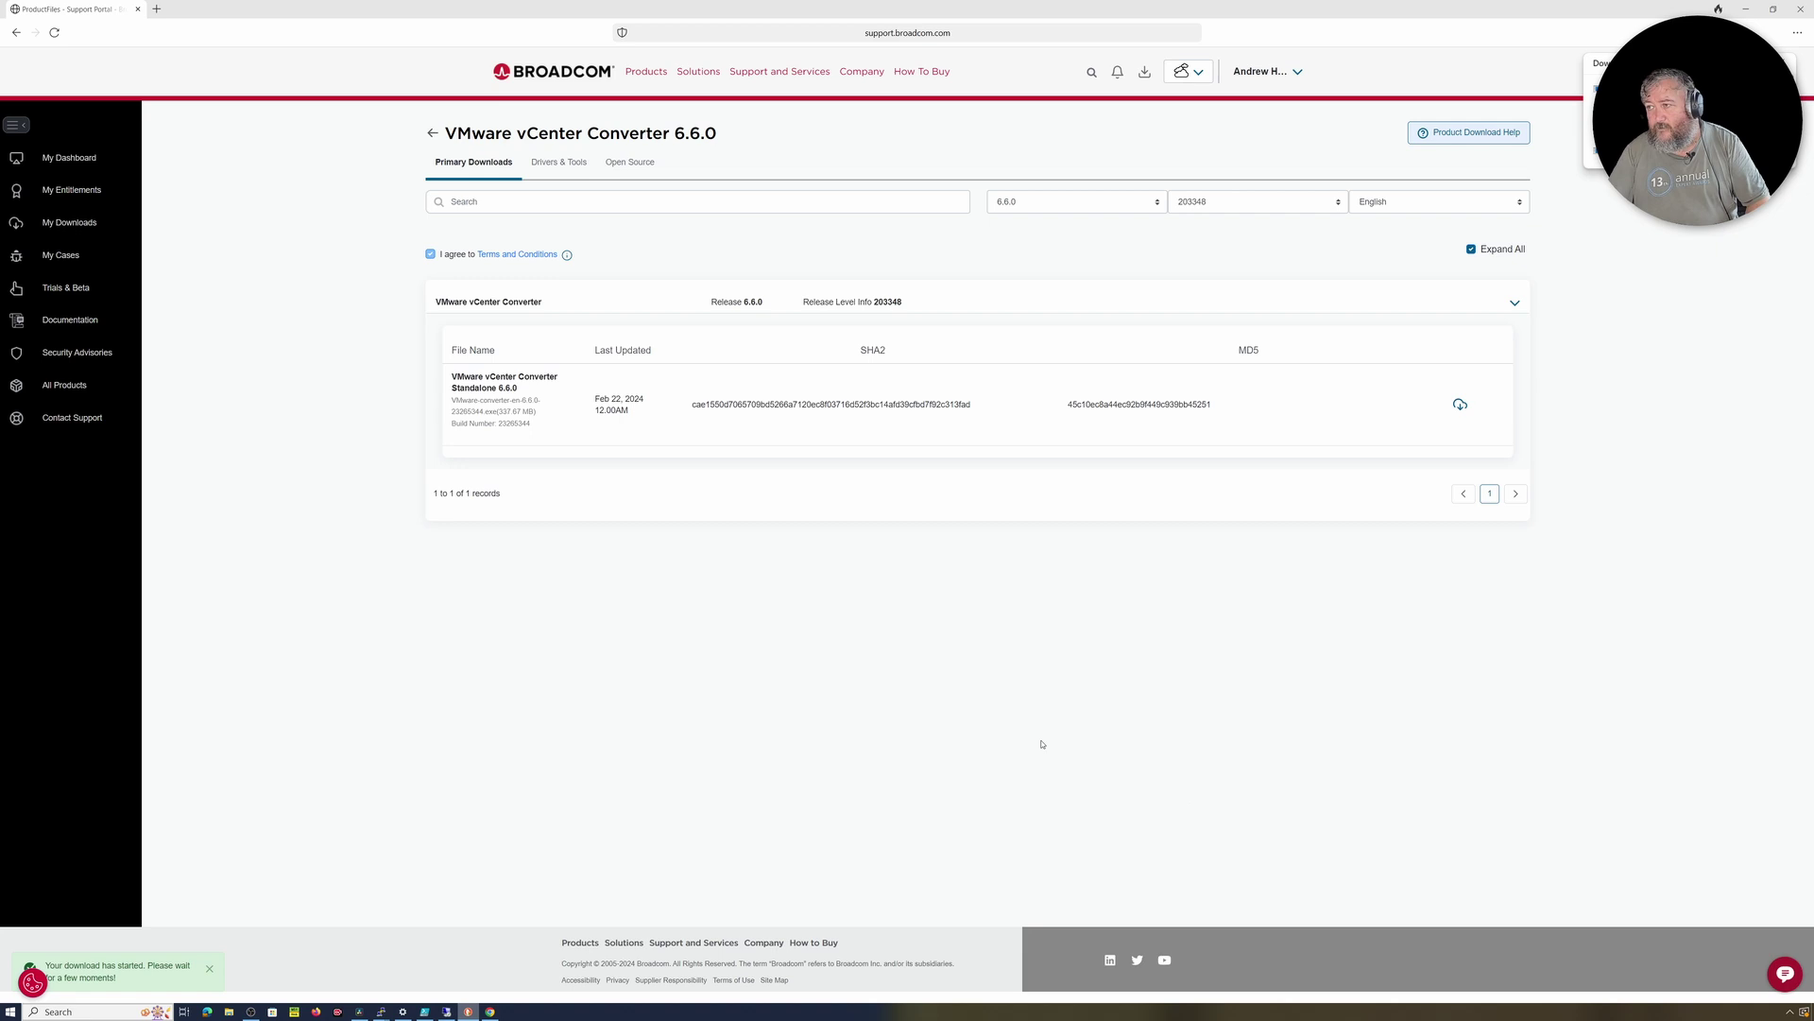
click(431, 135)
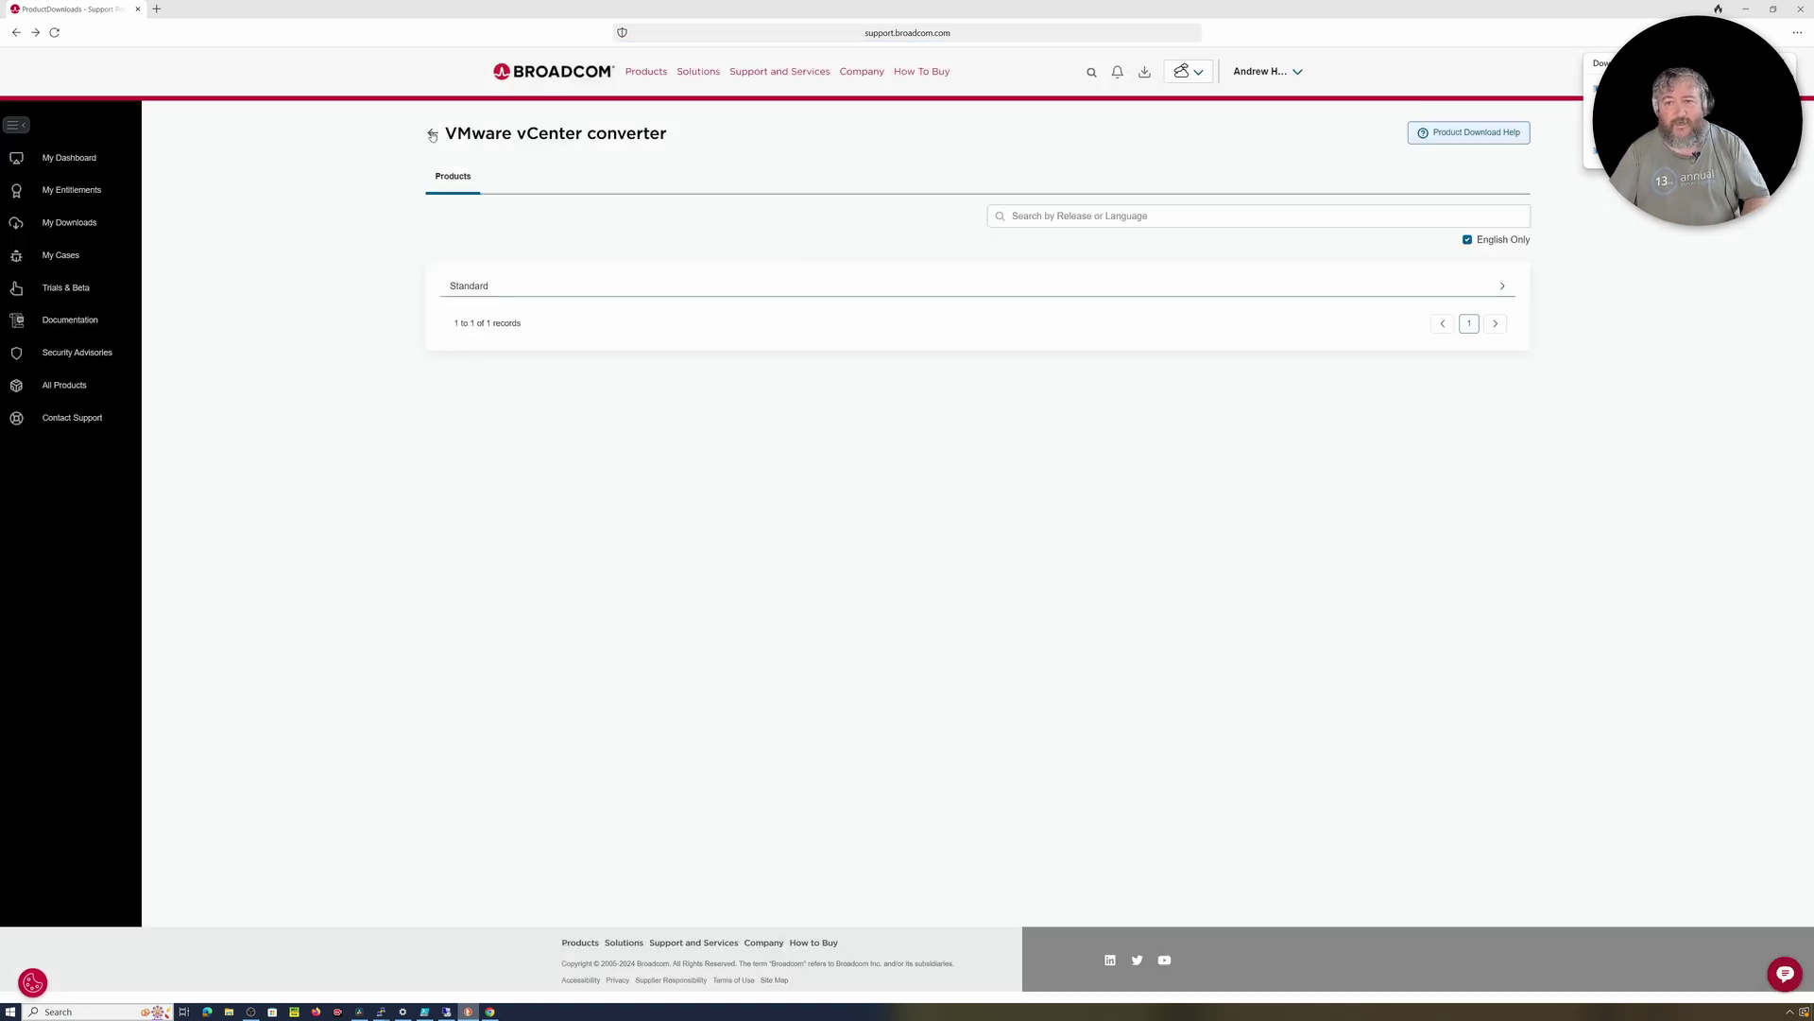
click(431, 134)
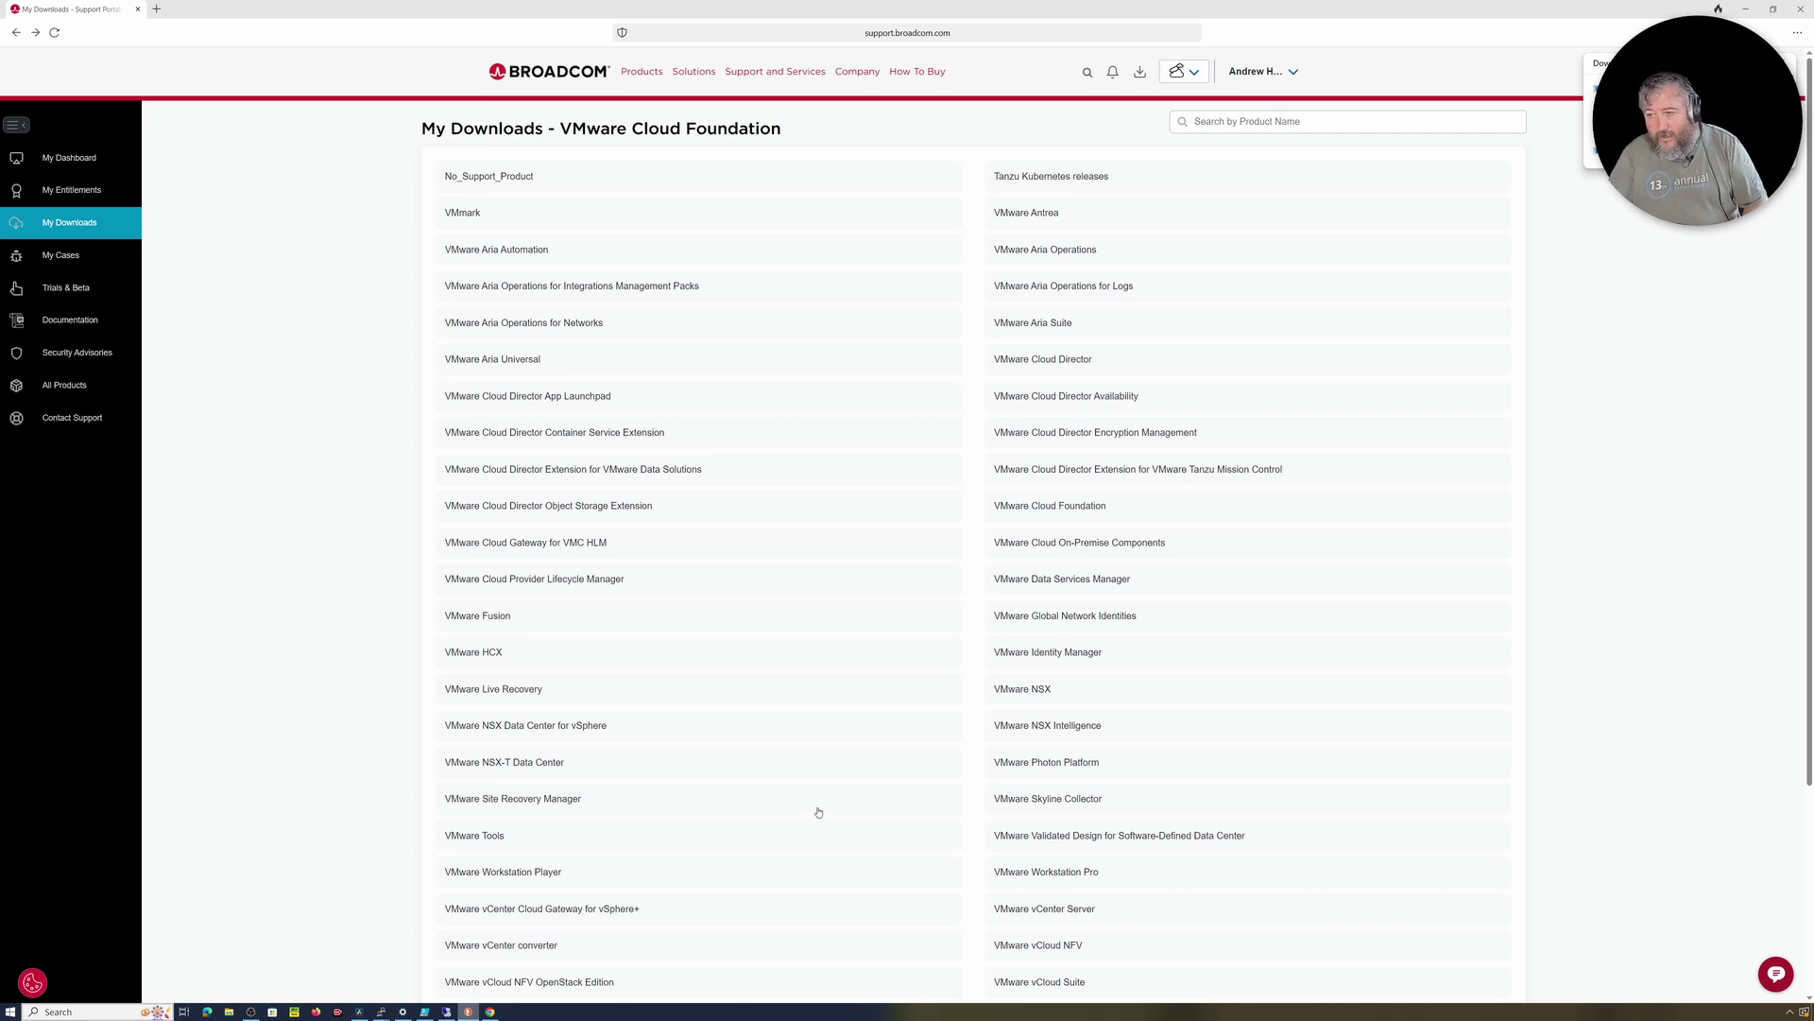
Step: Open VMware vSphere from the second page of My Downloads products
scroll(818, 811, down, 2)
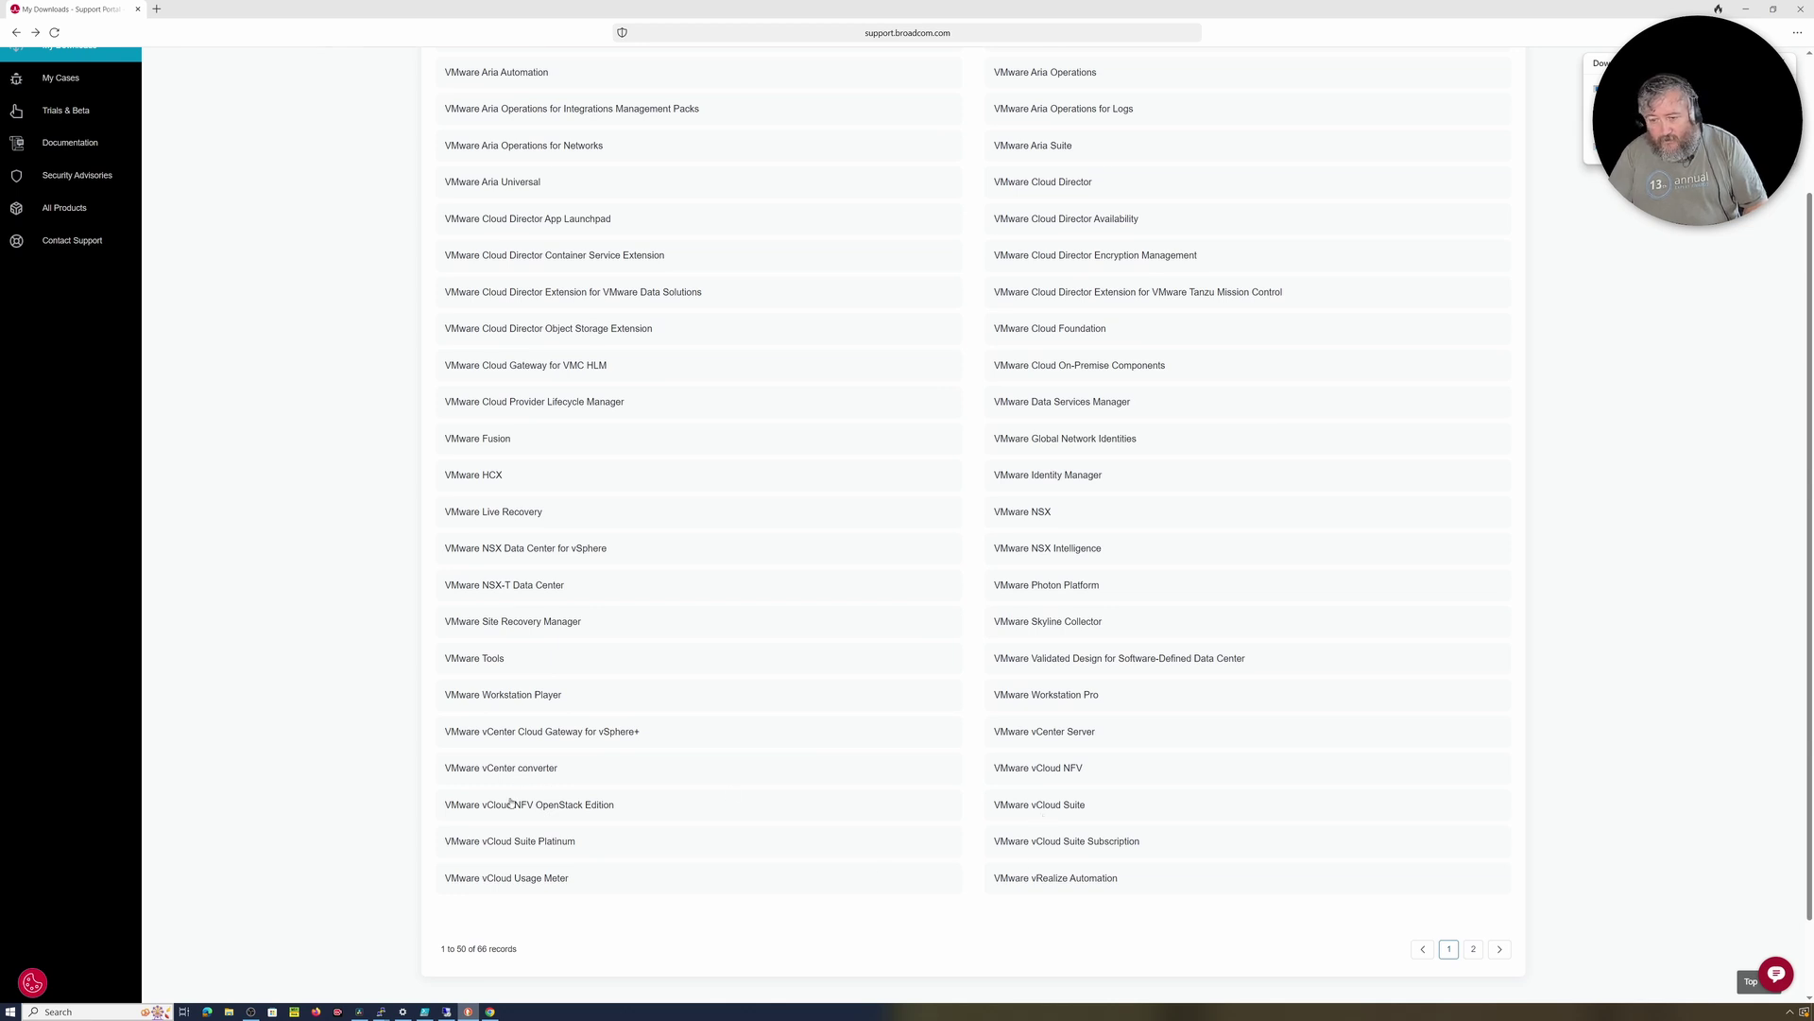
click(1473, 949)
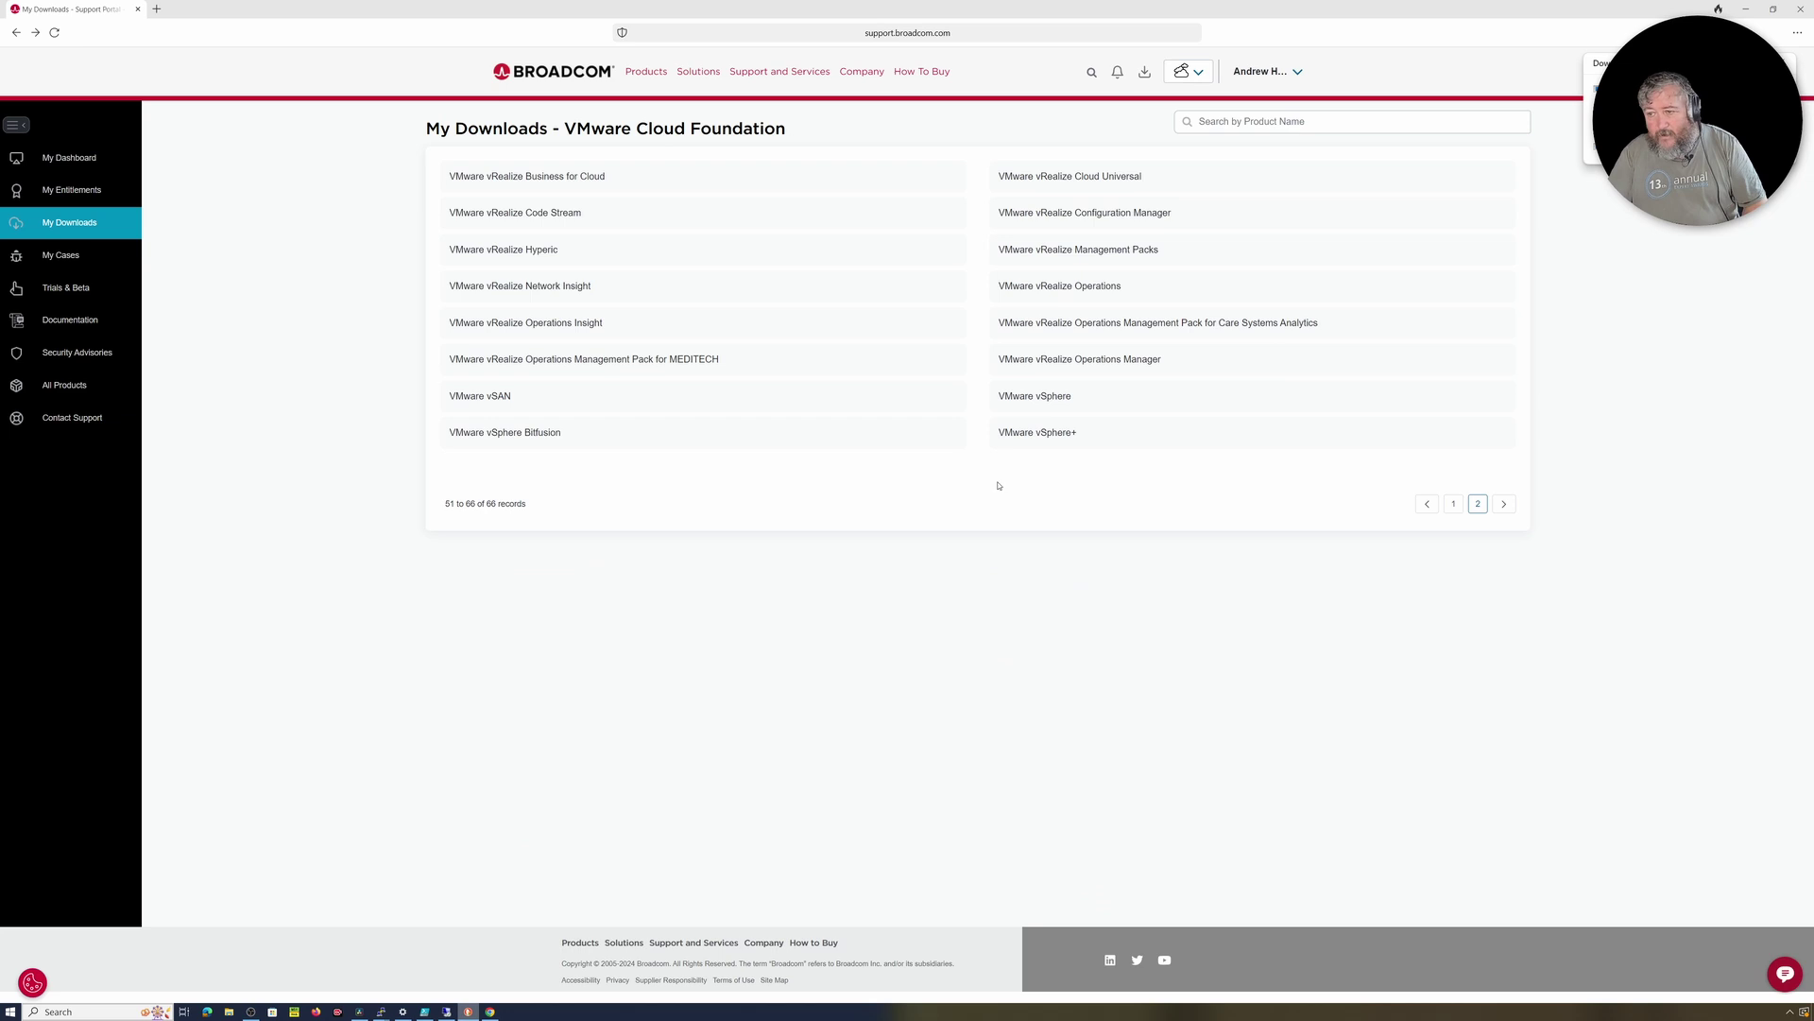
click(1043, 403)
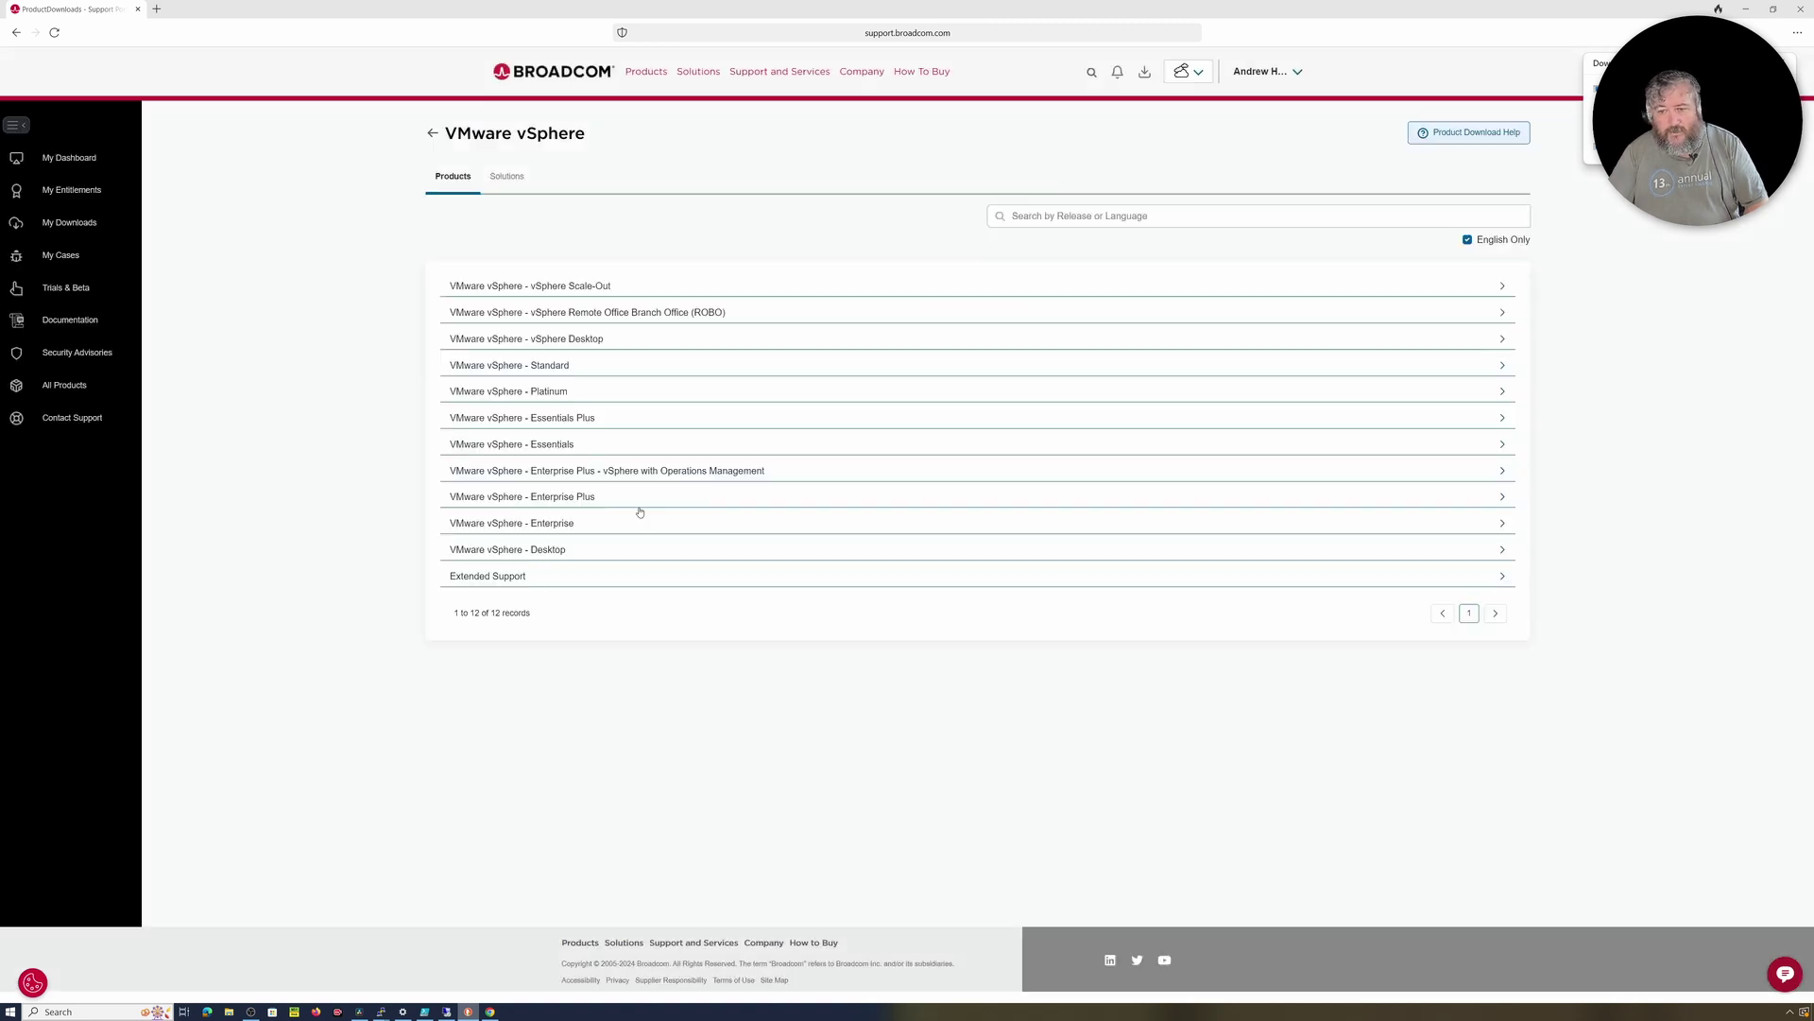
Step: Open the Enterprise Plus 8.0 ESXi file group and accept the terms and conditions
click(562, 498)
click(484, 571)
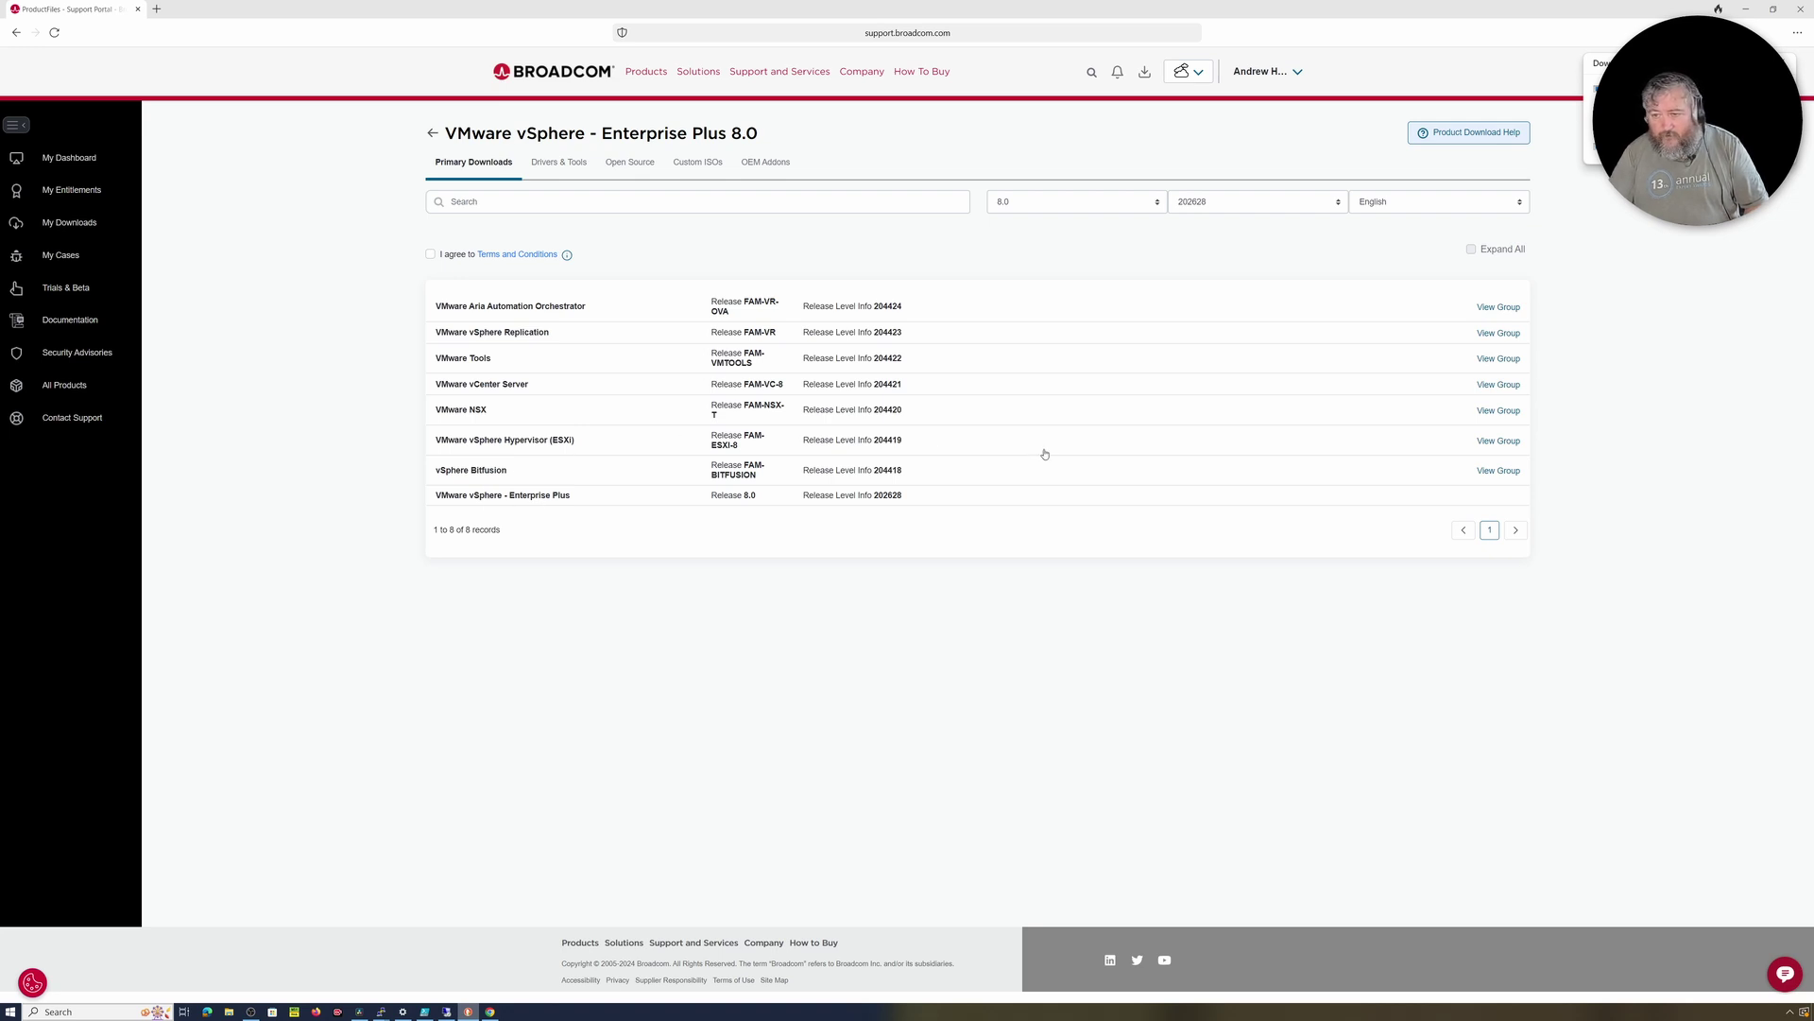
click(1496, 443)
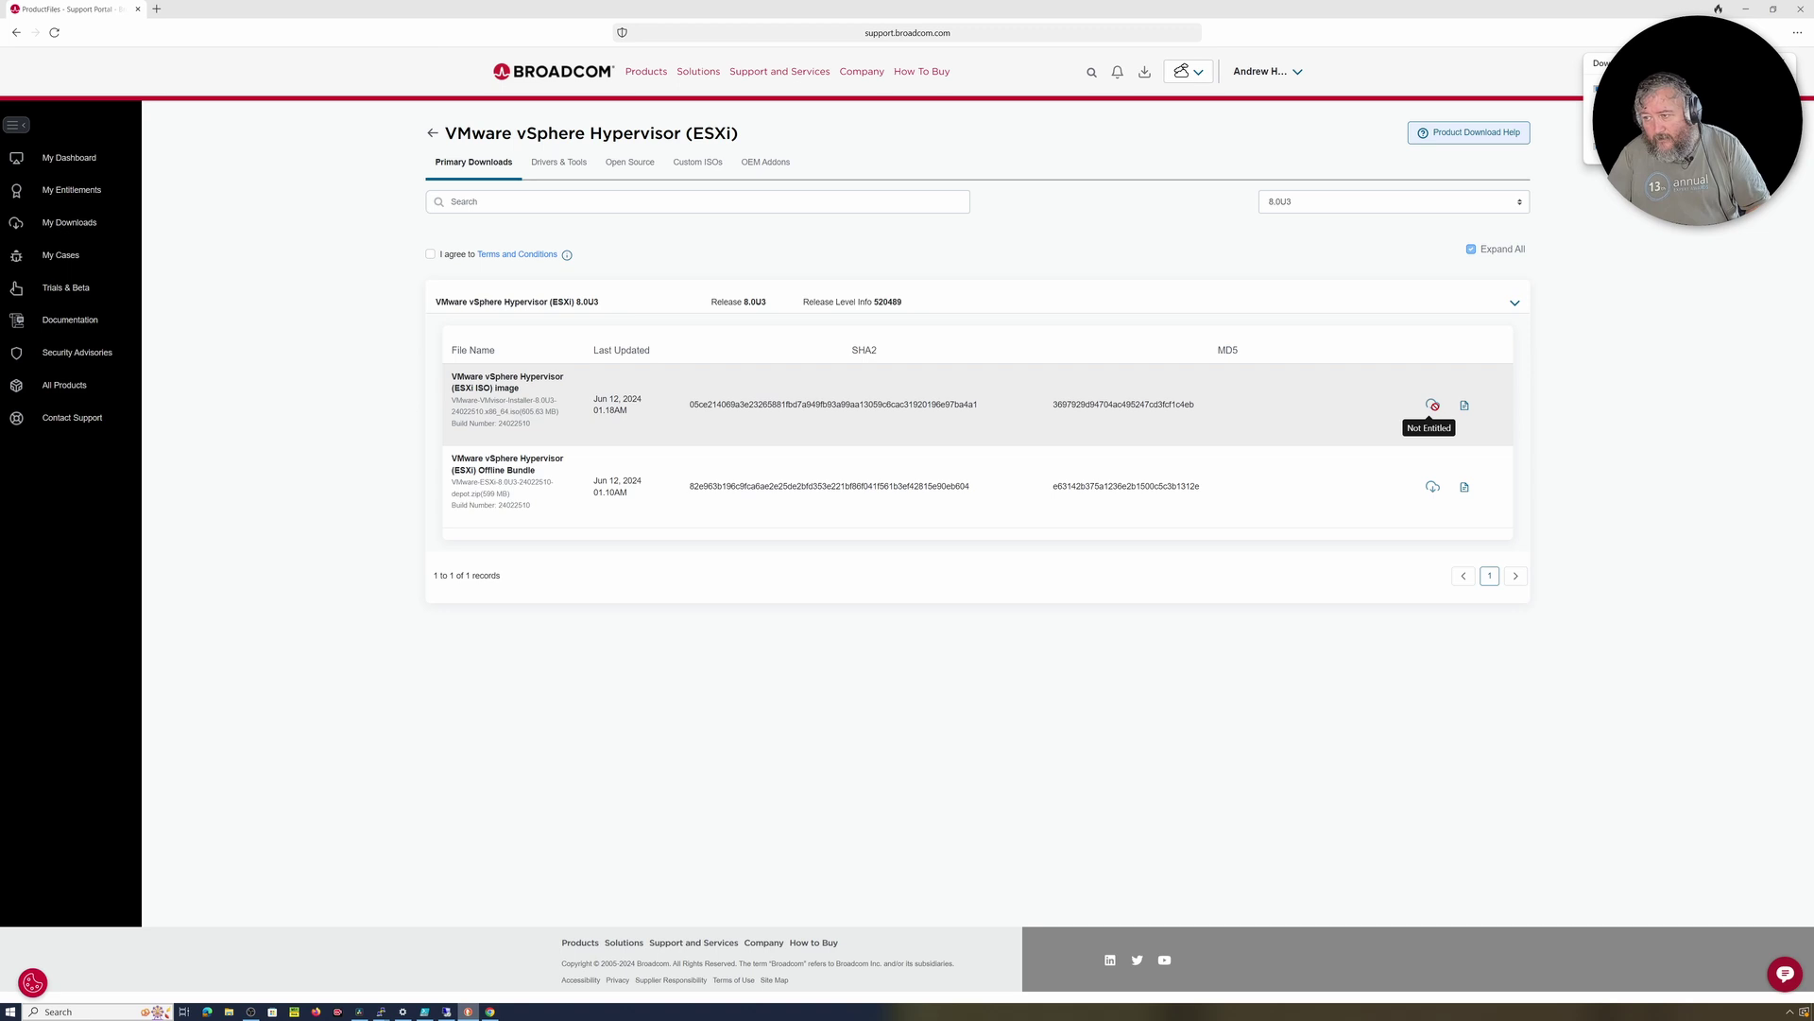
click(431, 254)
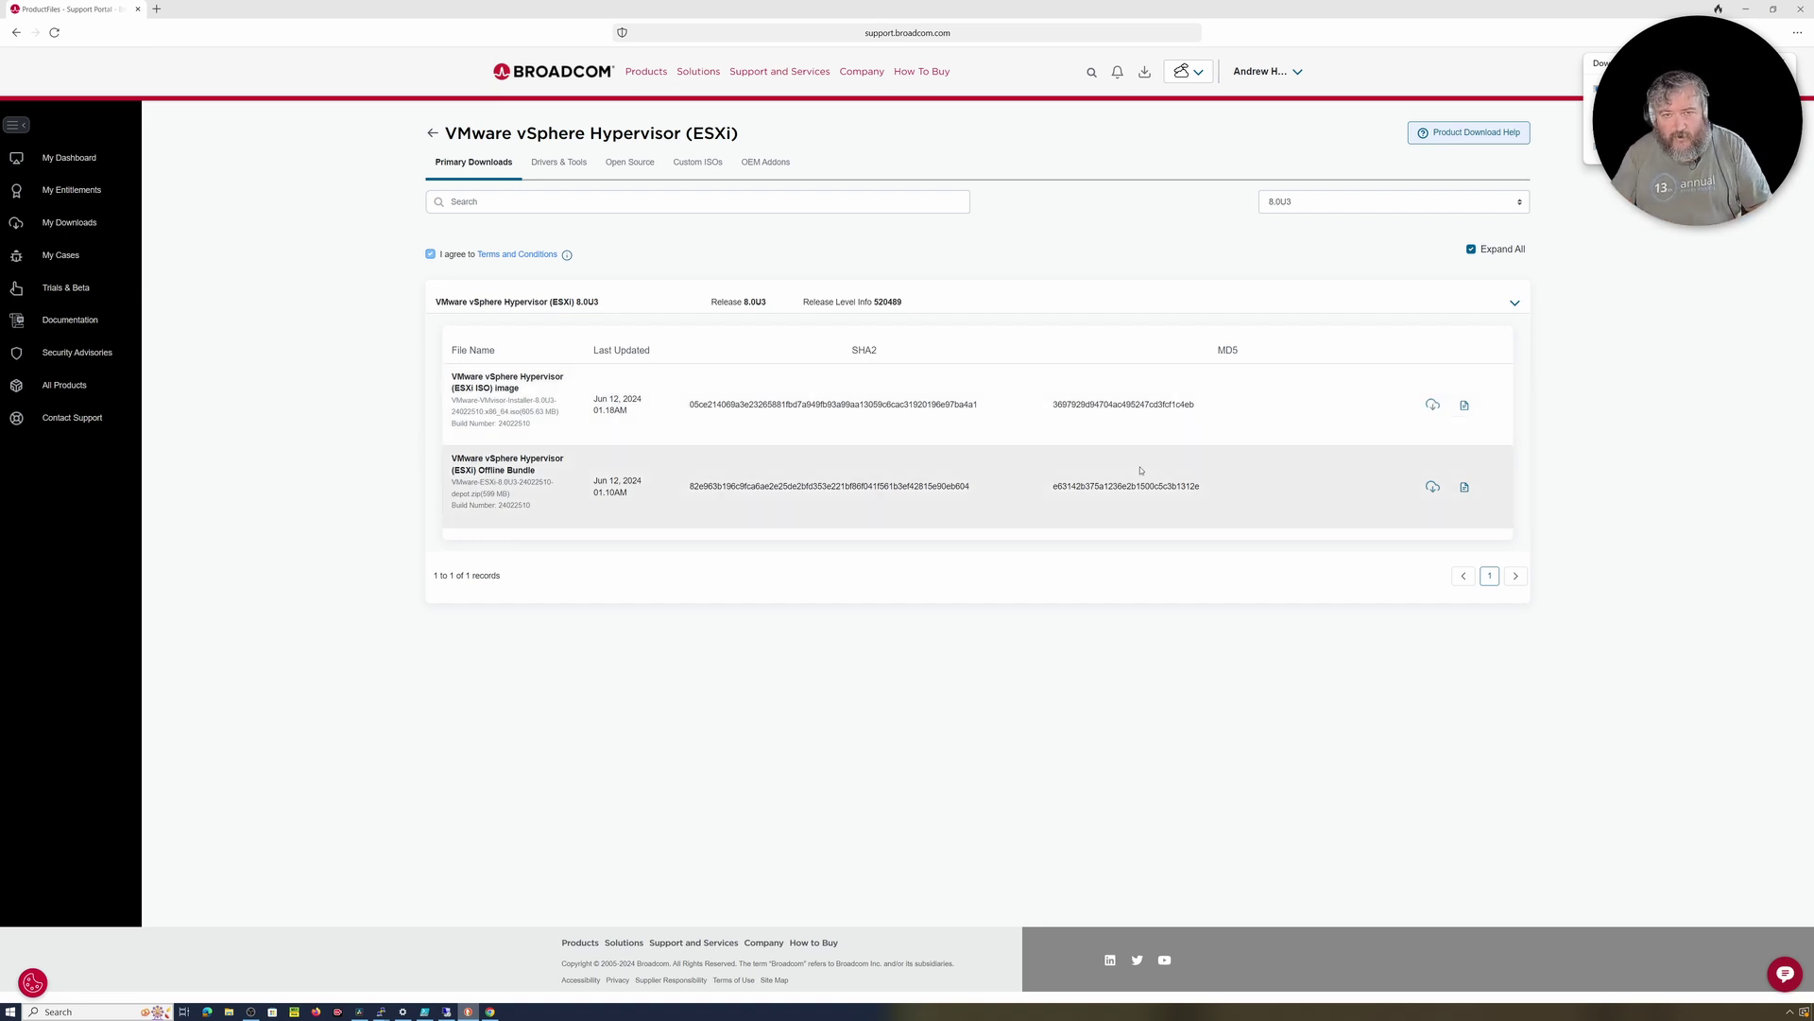
Step: Load the pasted softwareupdate.vmware.com CDS repository URL in a new browser tab
click(157, 10)
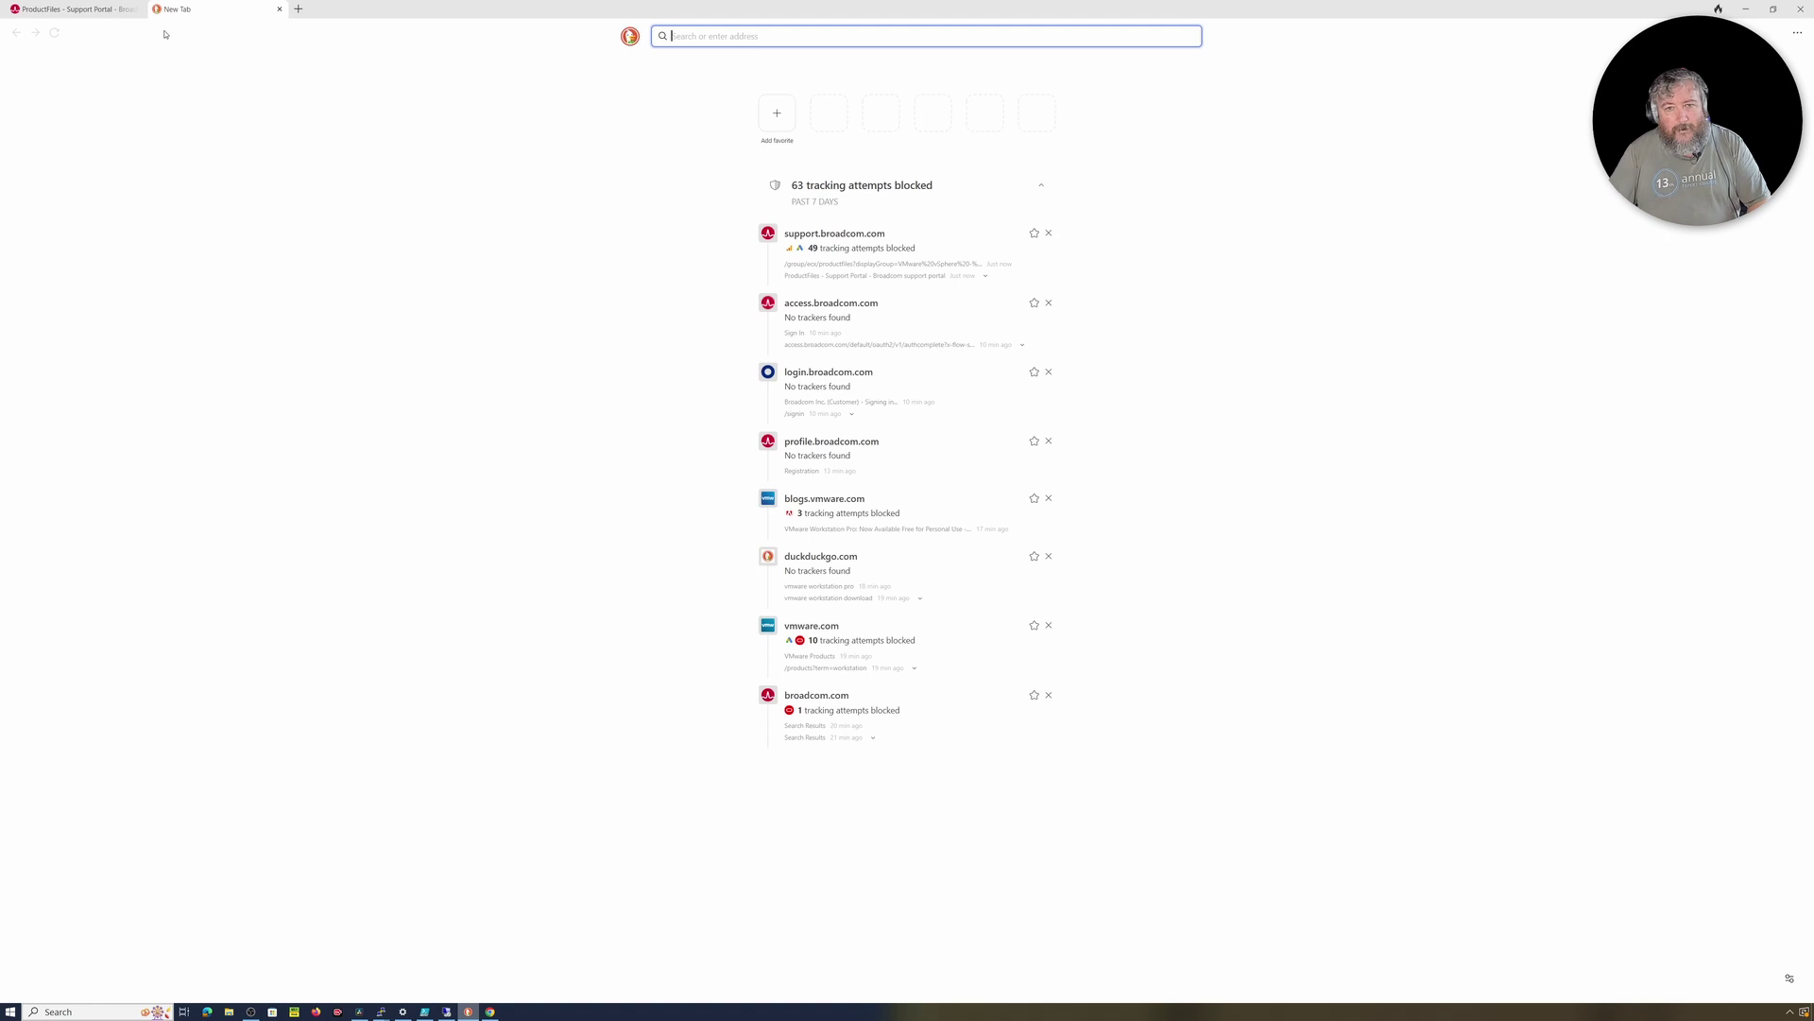
text(https://softwareupdate.vmware.com/cds/vmw-desktop/ws/17.6.0/24238078/windows/core/)
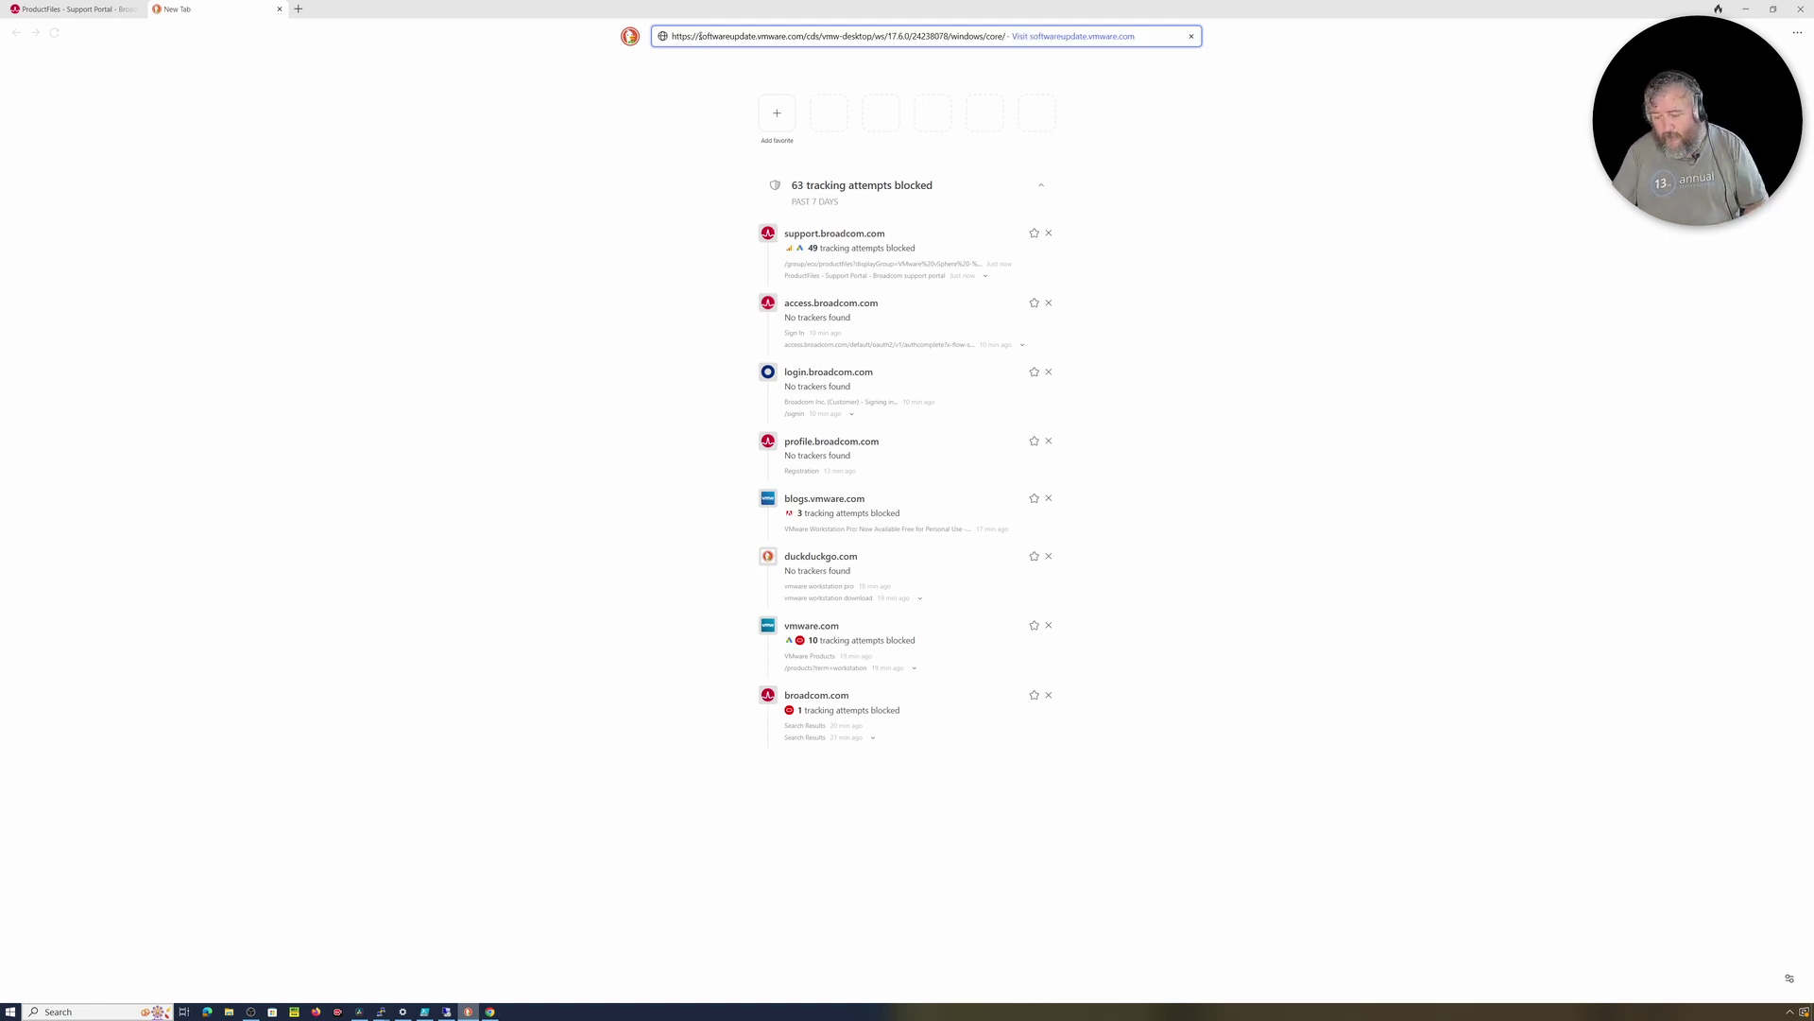
key(Return)
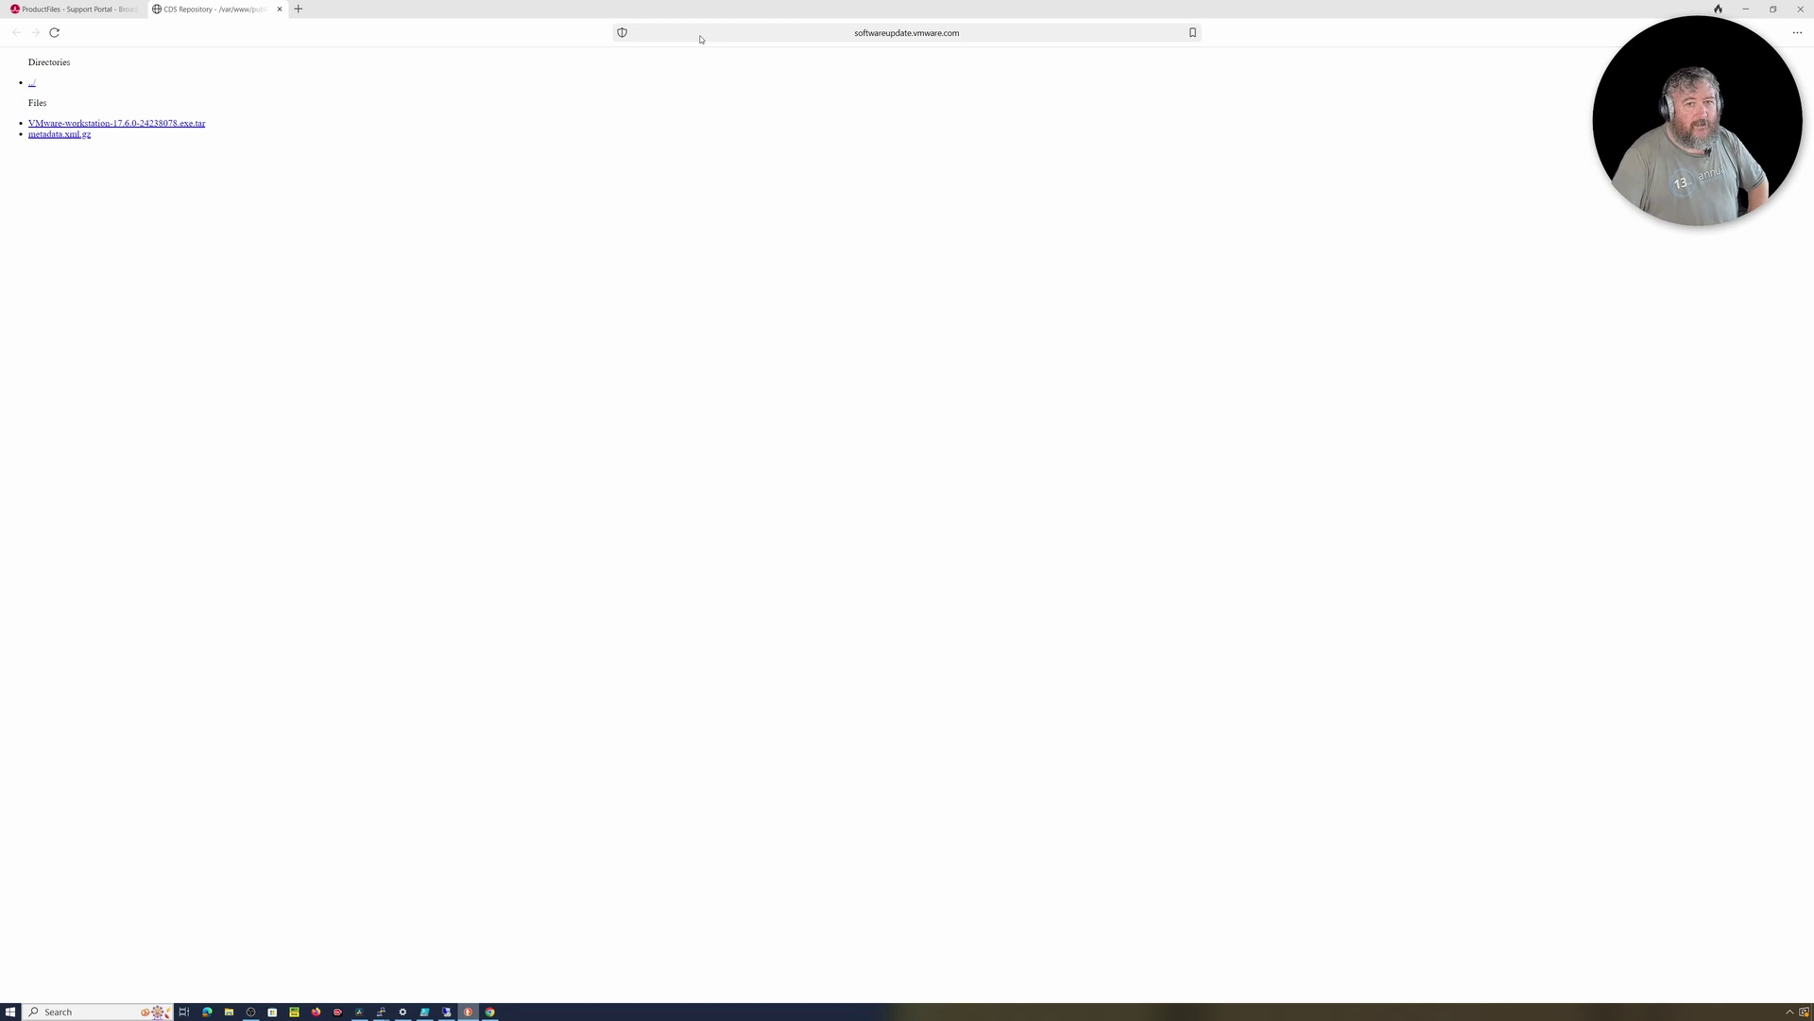
Step: Download VMware-workstation-17.6.0-24238078.exe.tar, then revisit the portal tab and return to the repository
click(115, 125)
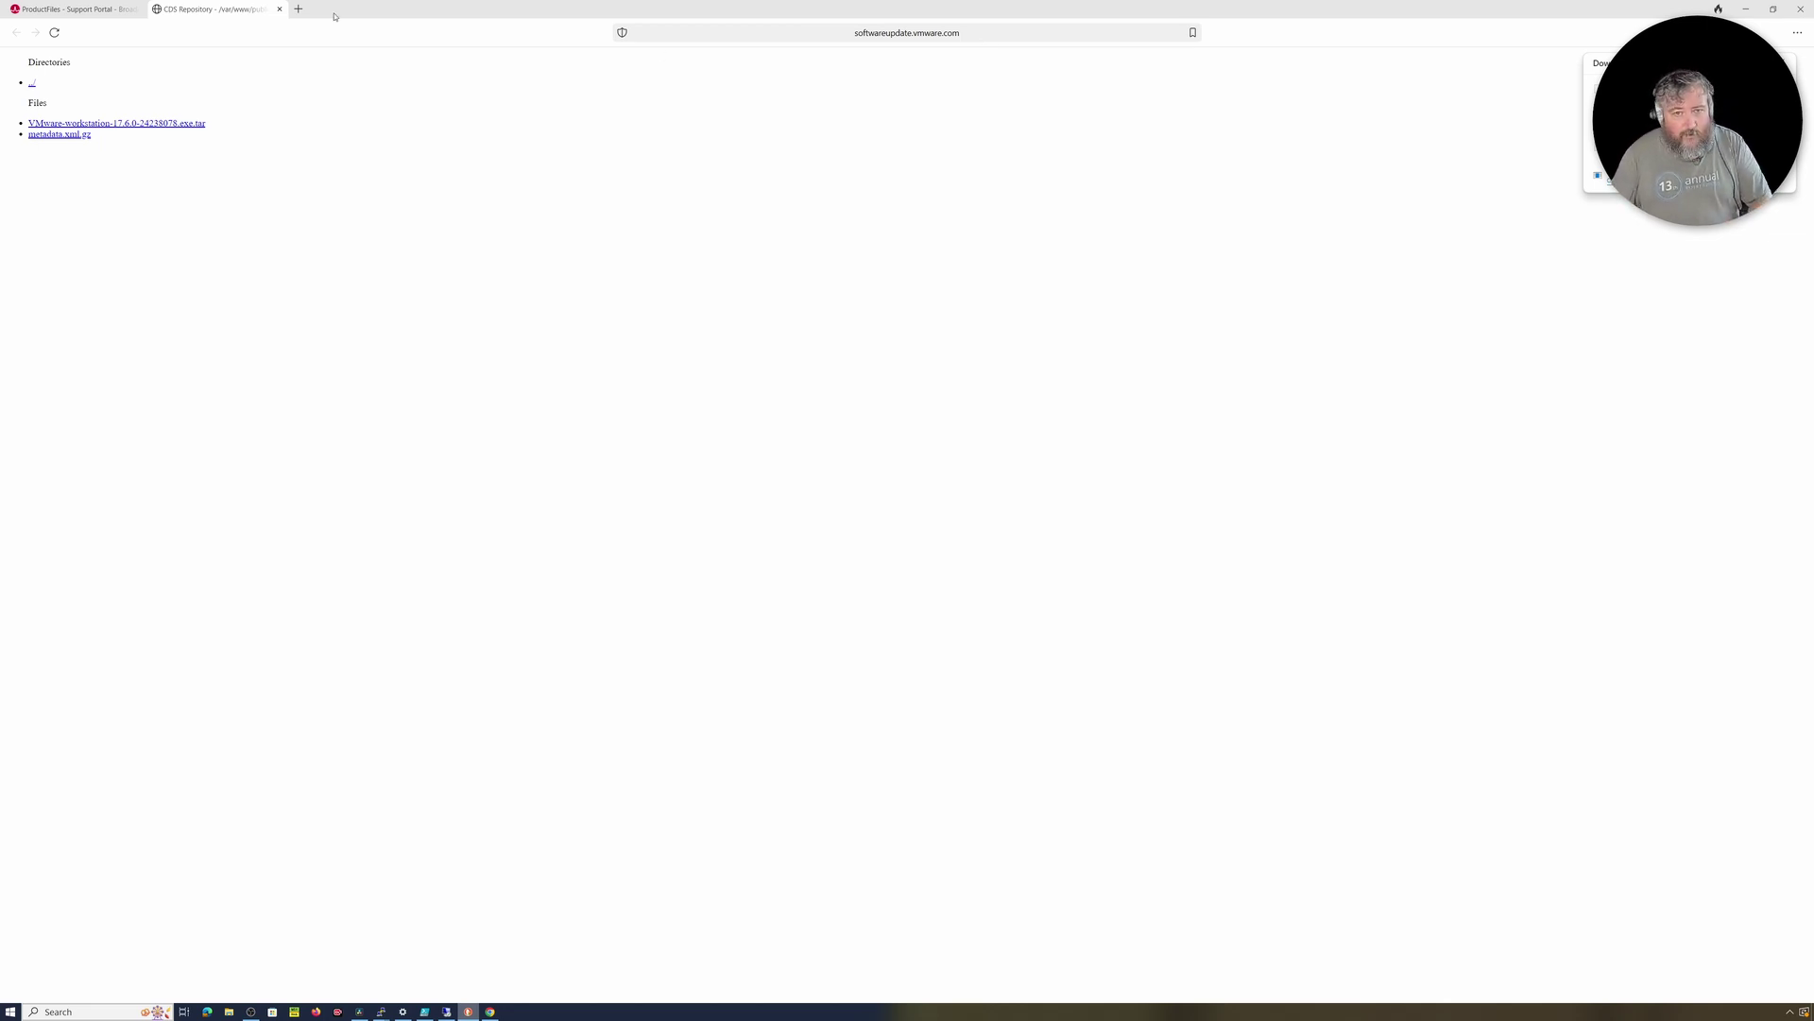
click(89, 9)
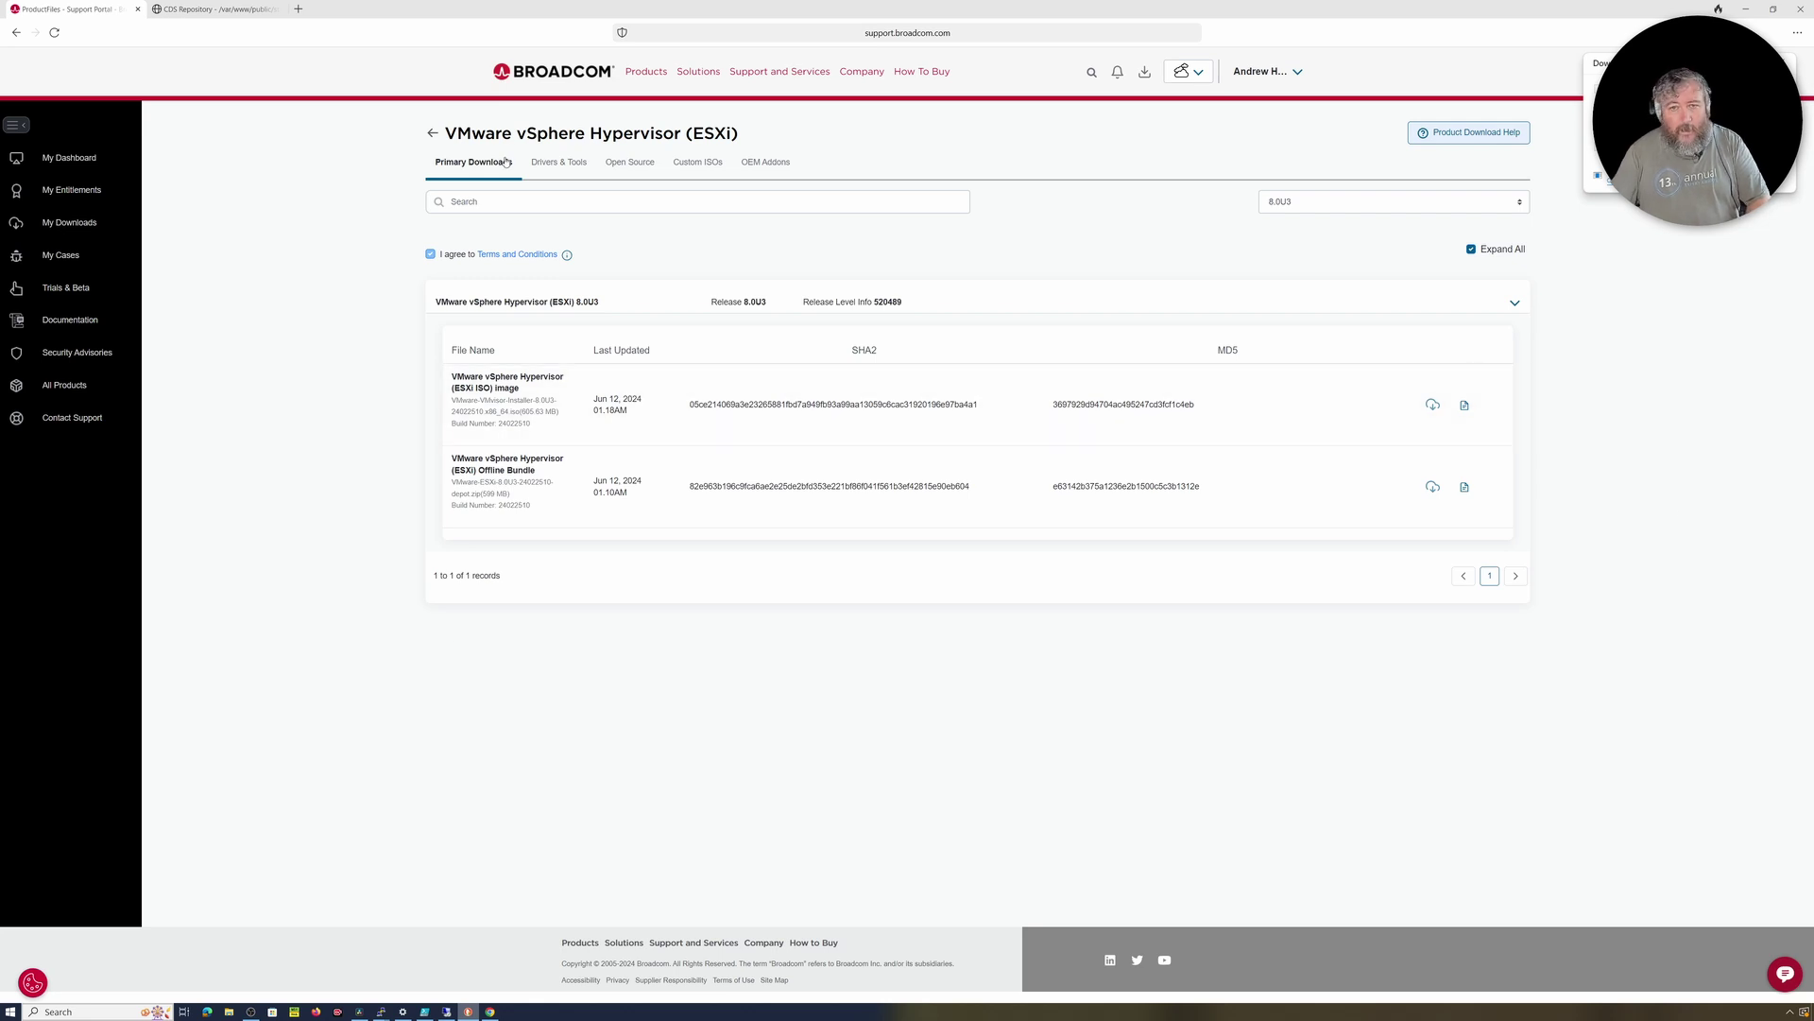
click(213, 8)
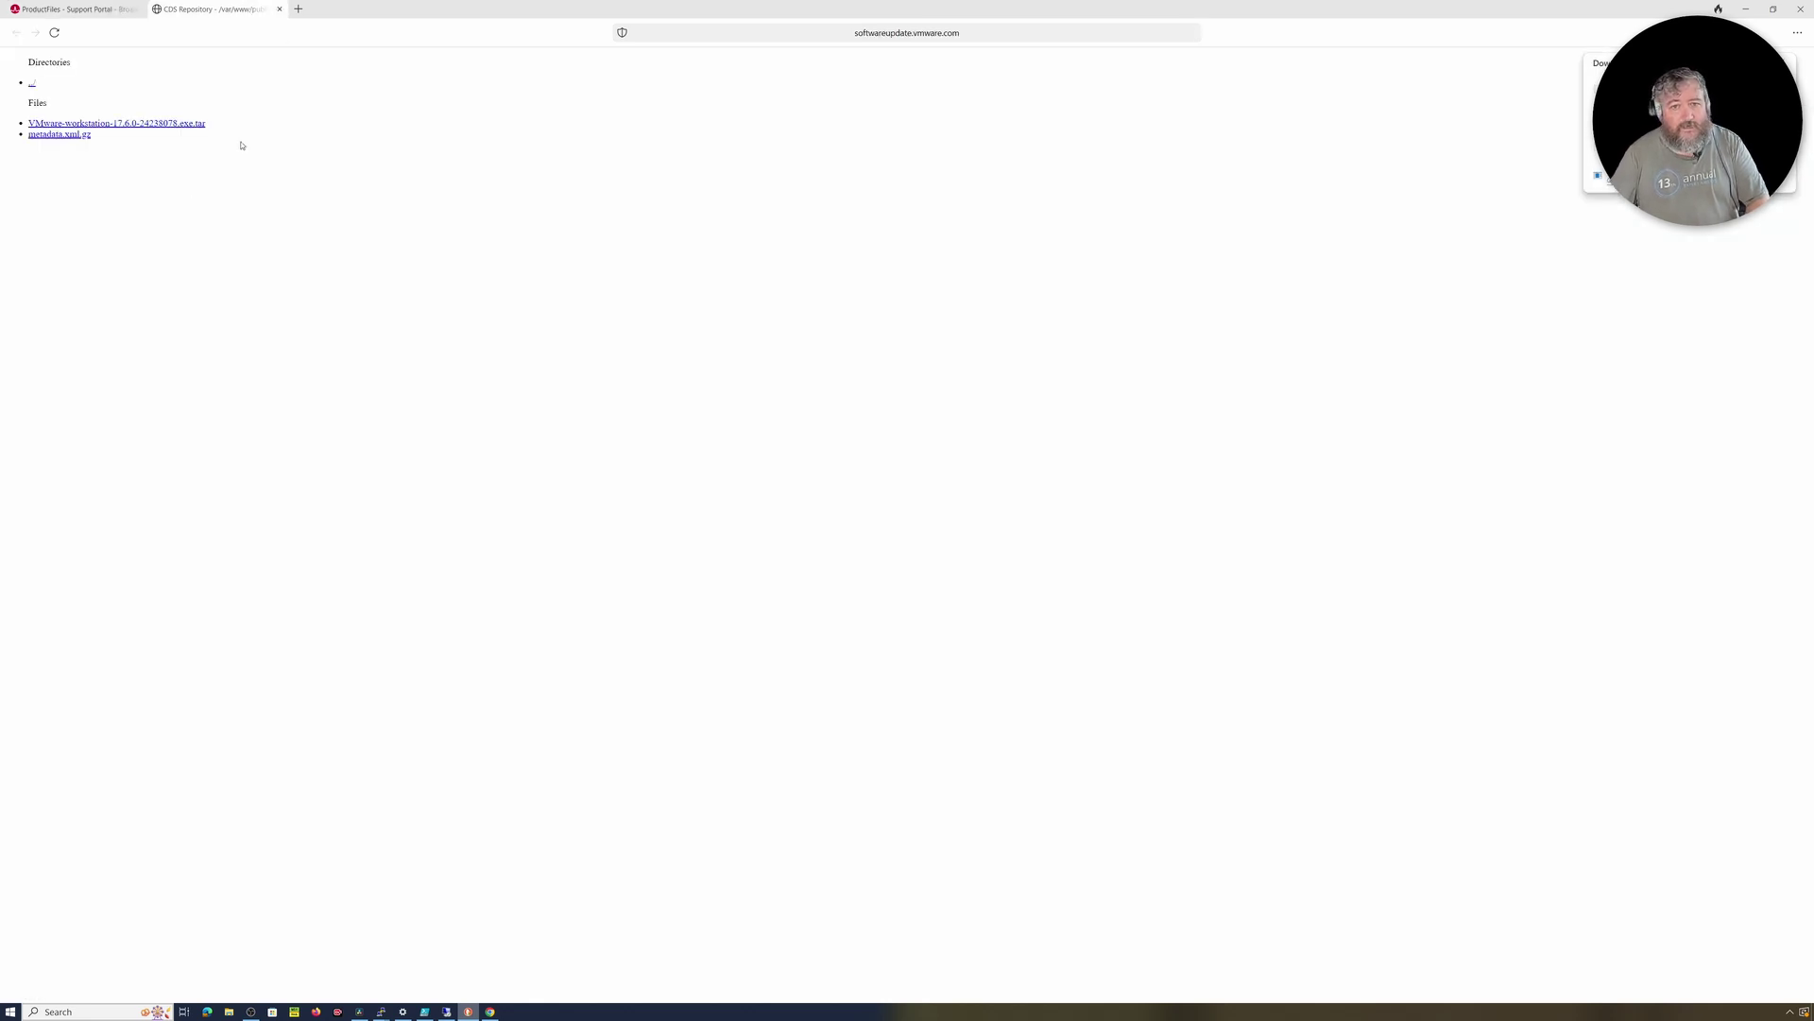